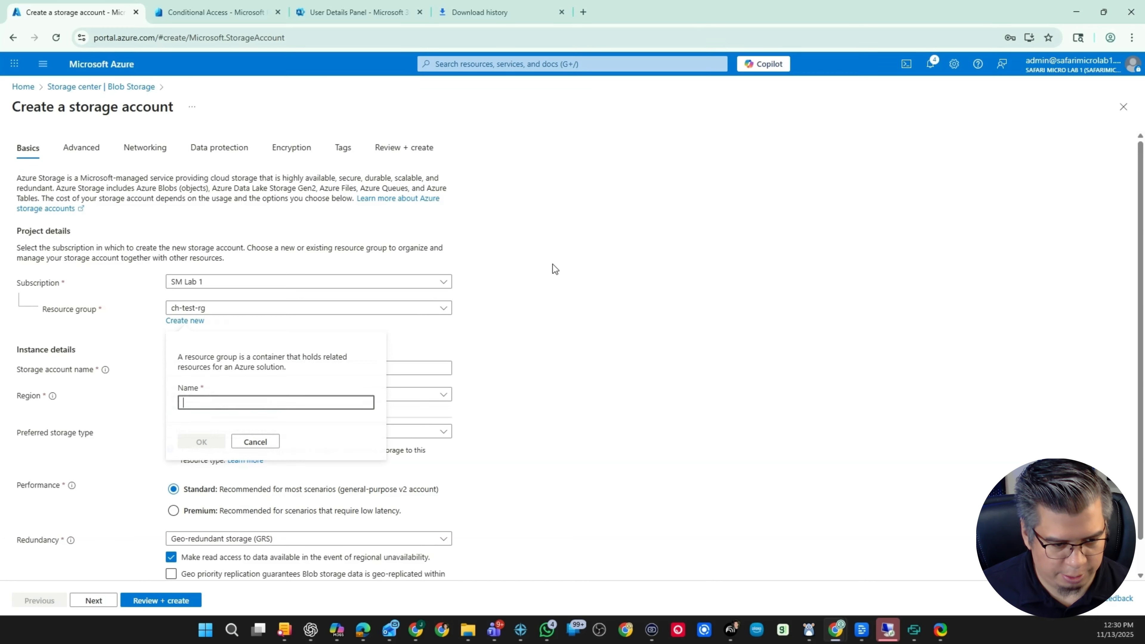
- Create a new resource group named rg-sa-entraazurefiles-wus-01, copying the part of the name after "rg-"
type("rg-sa-")
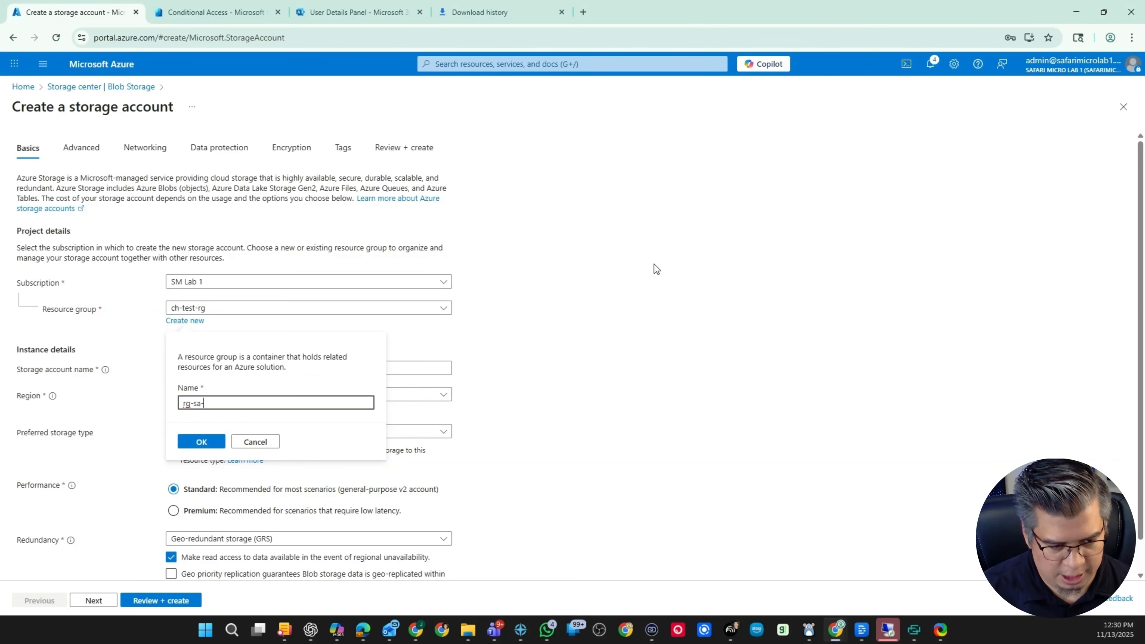
type("e")
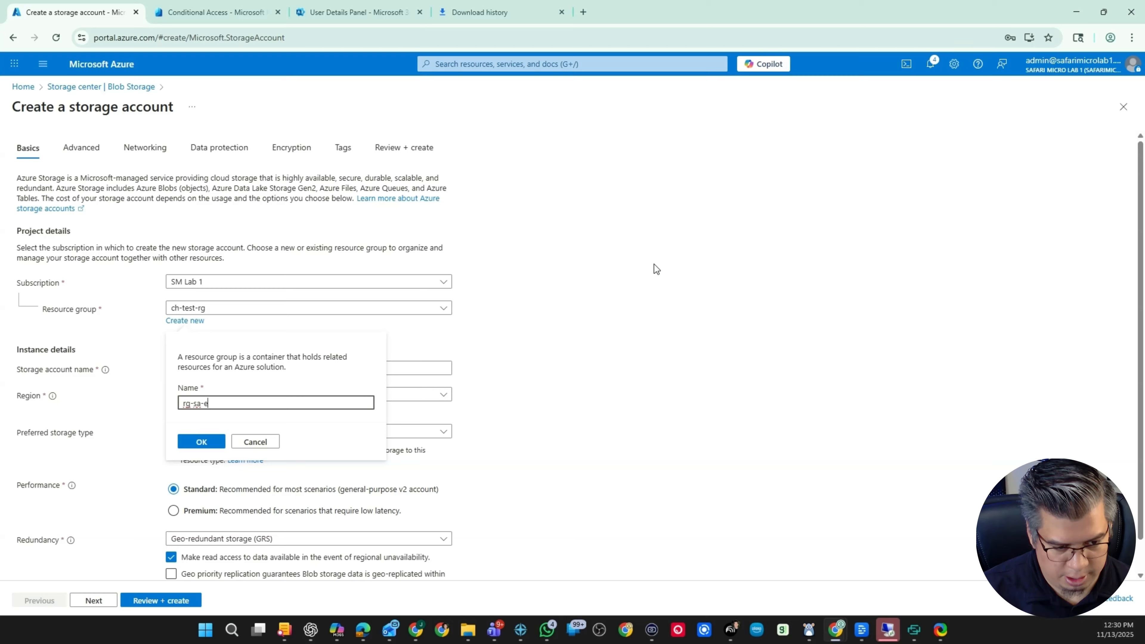
type("ntraazurefiles-wus")
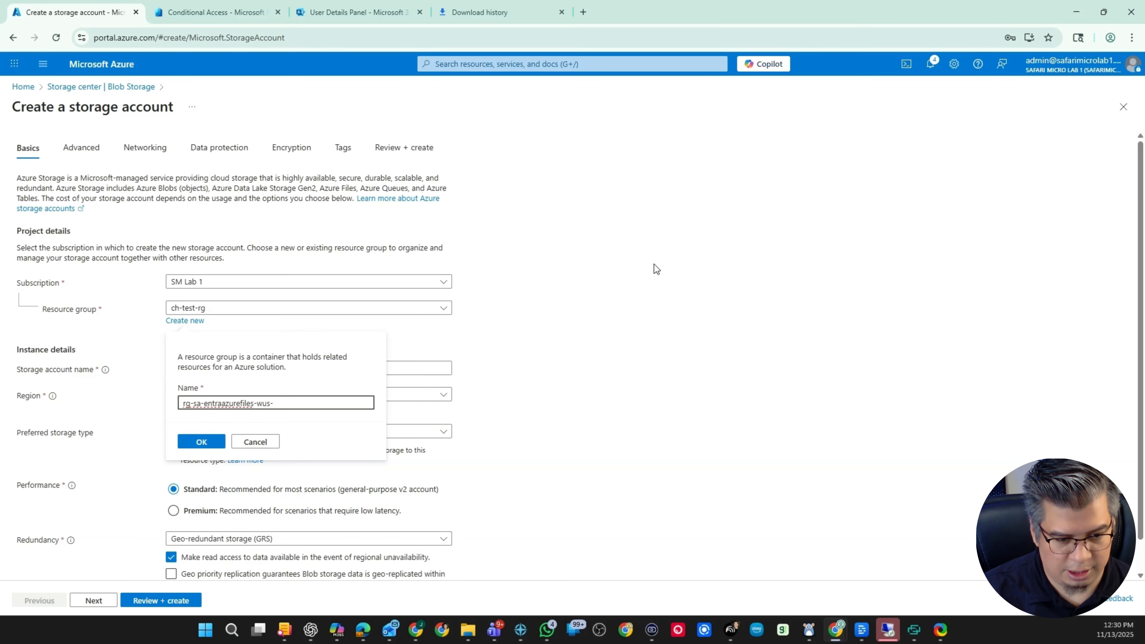
type("-01")
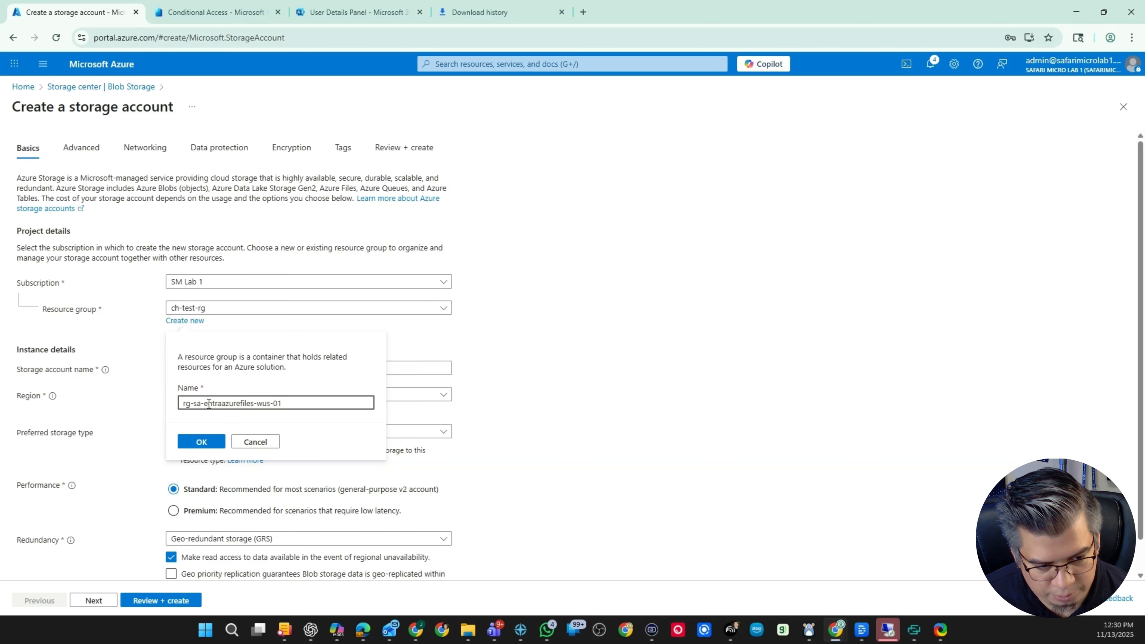
left_click_drag(282, 403, 192, 398)
key("ctrl+c")
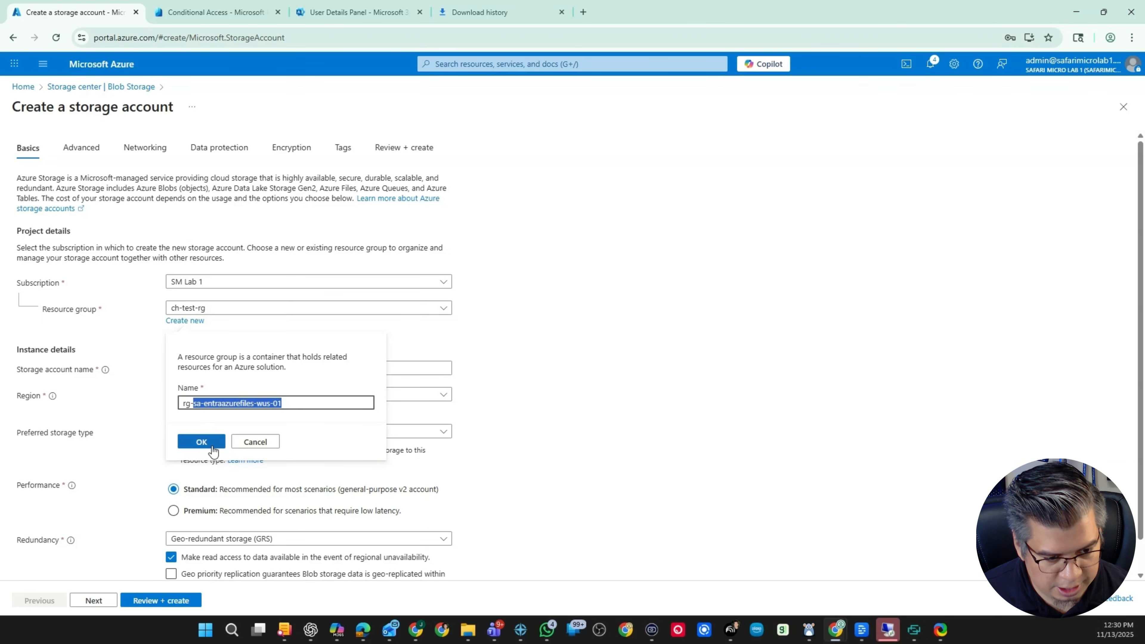
left_click(201, 442)
- Name the storage account saentraazurefileswus01, pasting the copied text and removing its hyphens
left_click(246, 368)
key("ctrl+v")
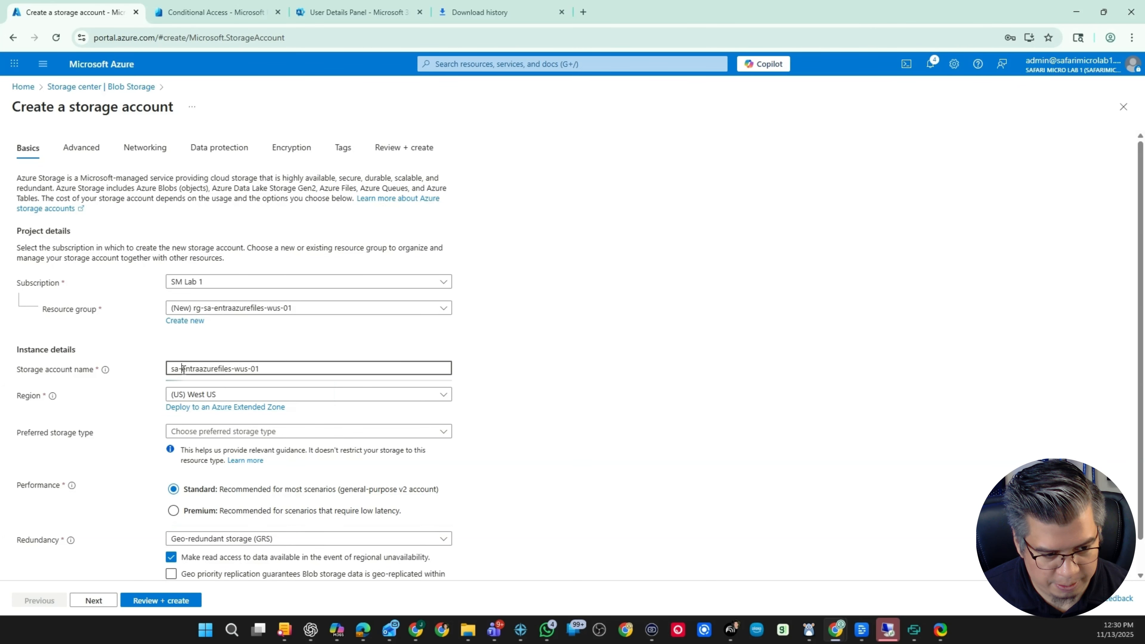
left_click(183, 368)
key("BackSpace")
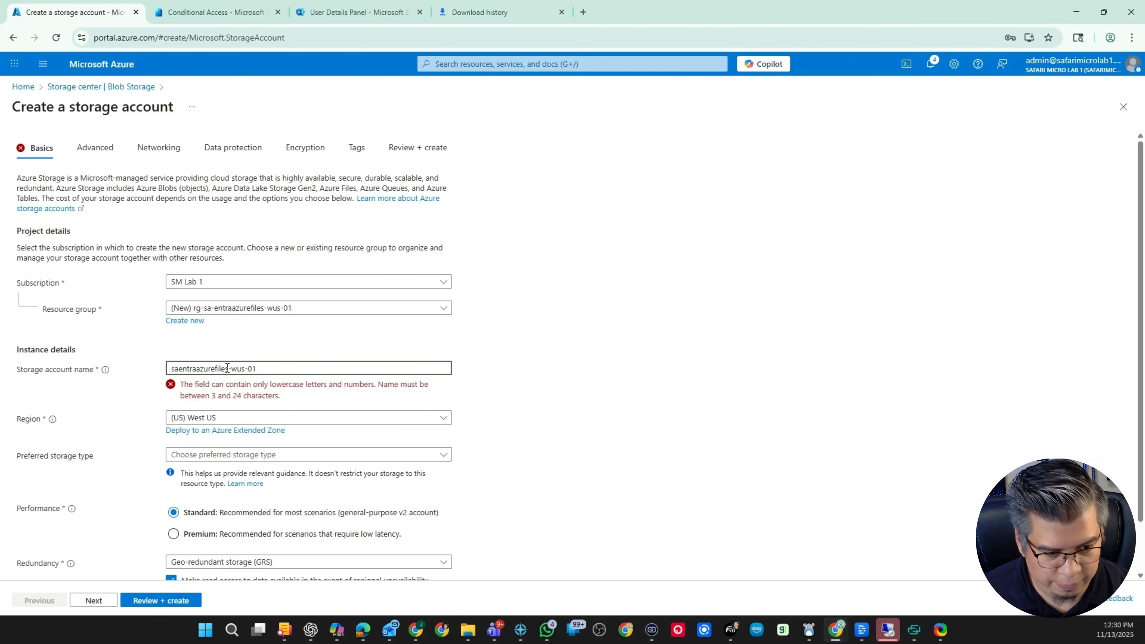
left_click(580, 435)
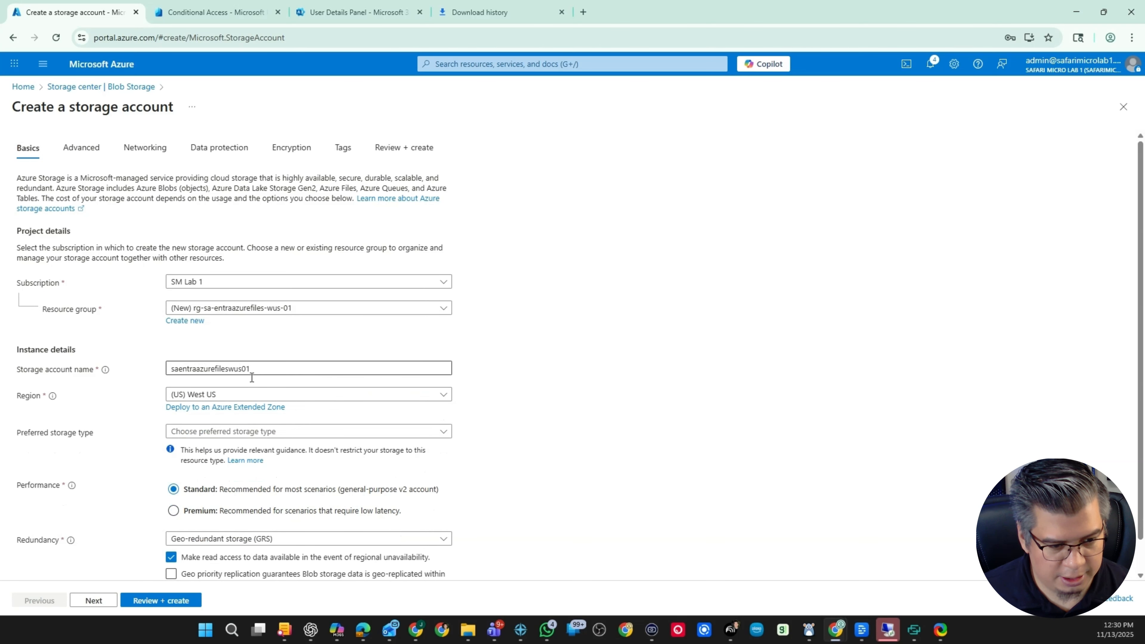
scroll(159, 479, "down", 3)
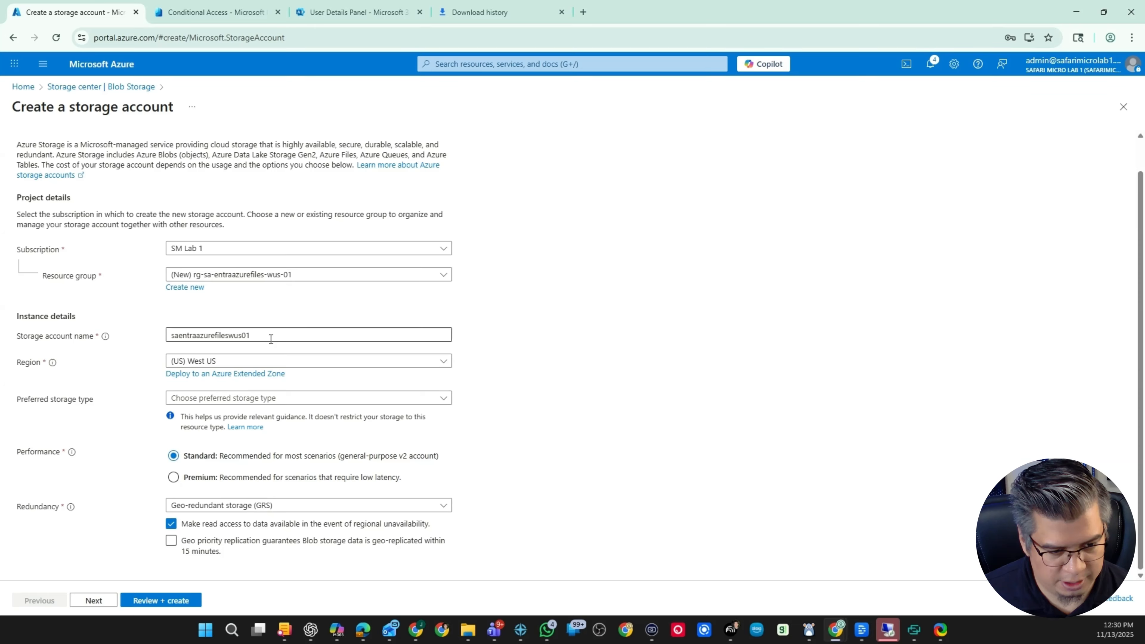
left_click(179, 335)
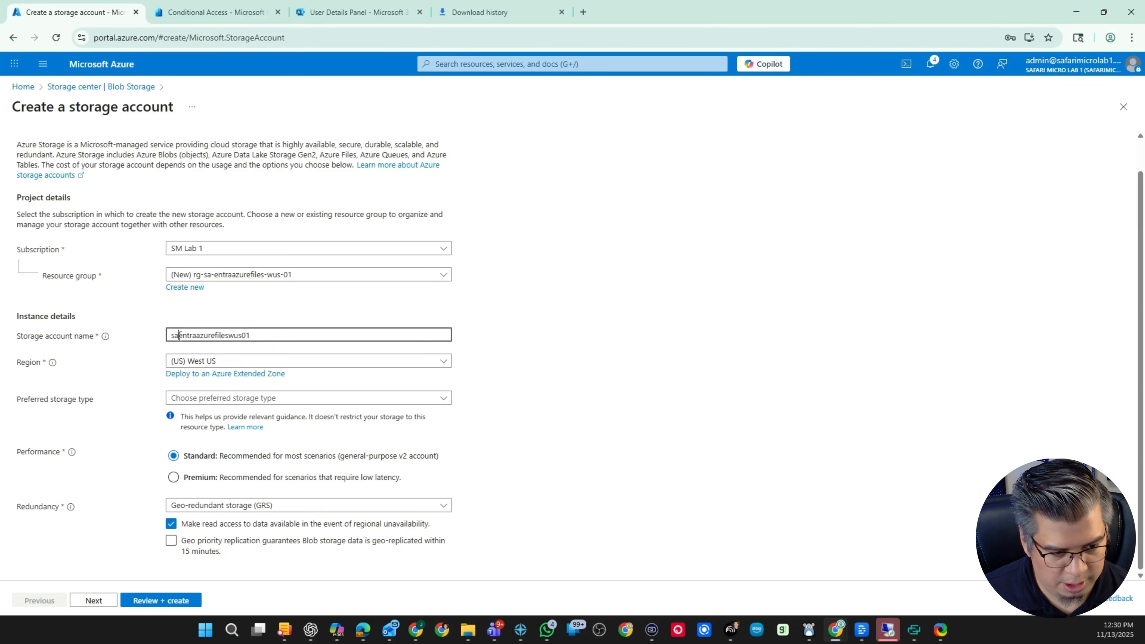
scroll(551, 373, "up", 2)
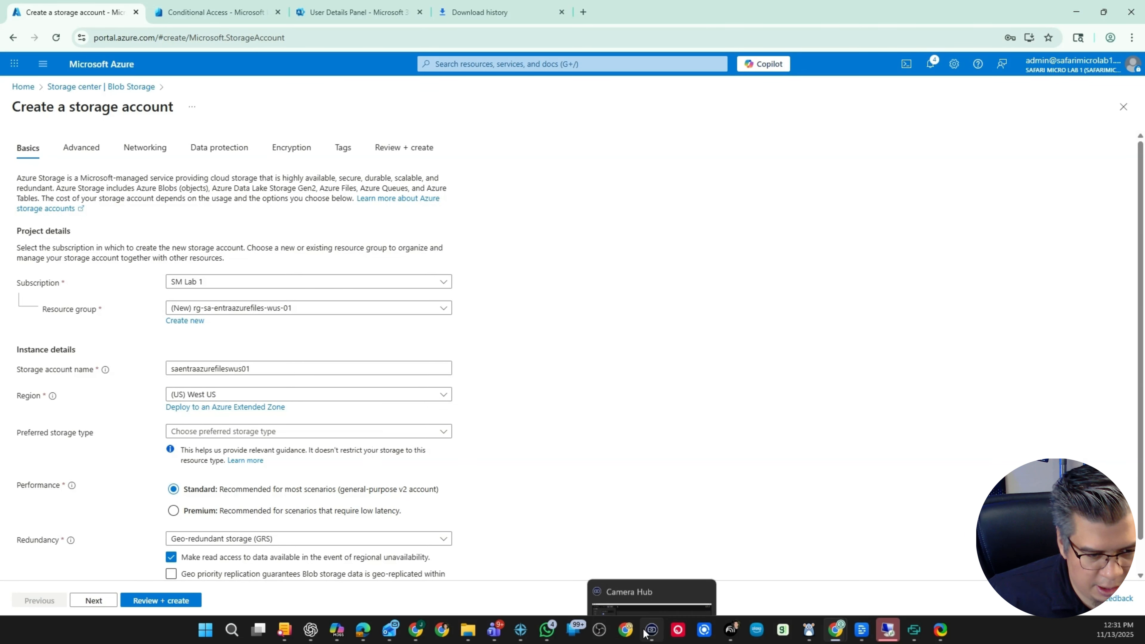
- Set the storage account's redundancy to Locally-redundant storage (LRS)
left_click(252, 538)
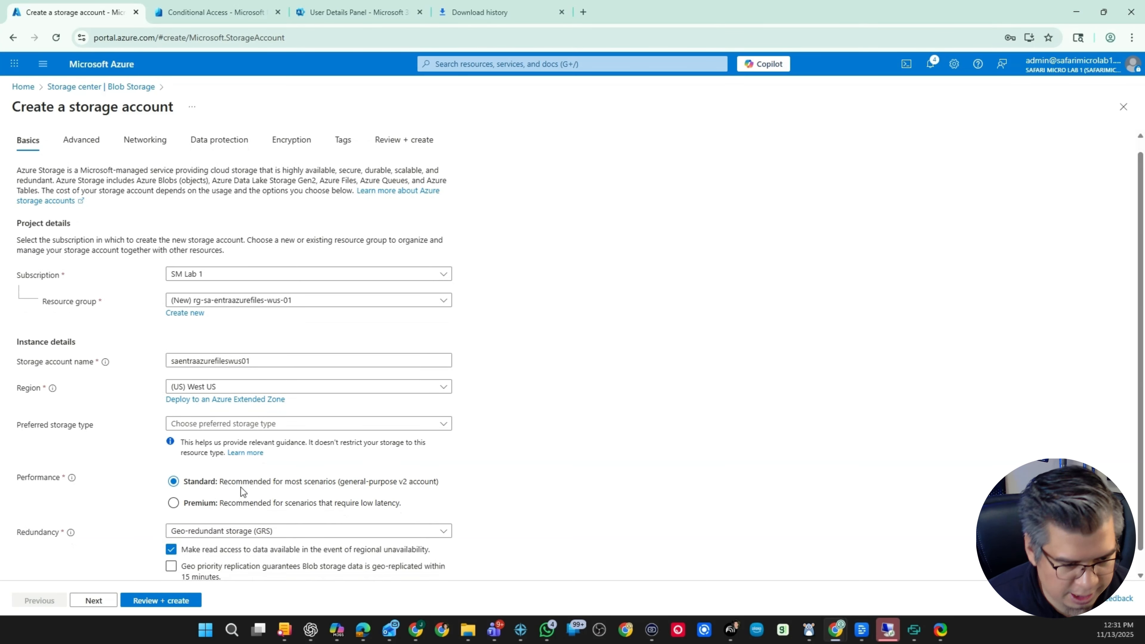
left_click(241, 488)
left_click(631, 480)
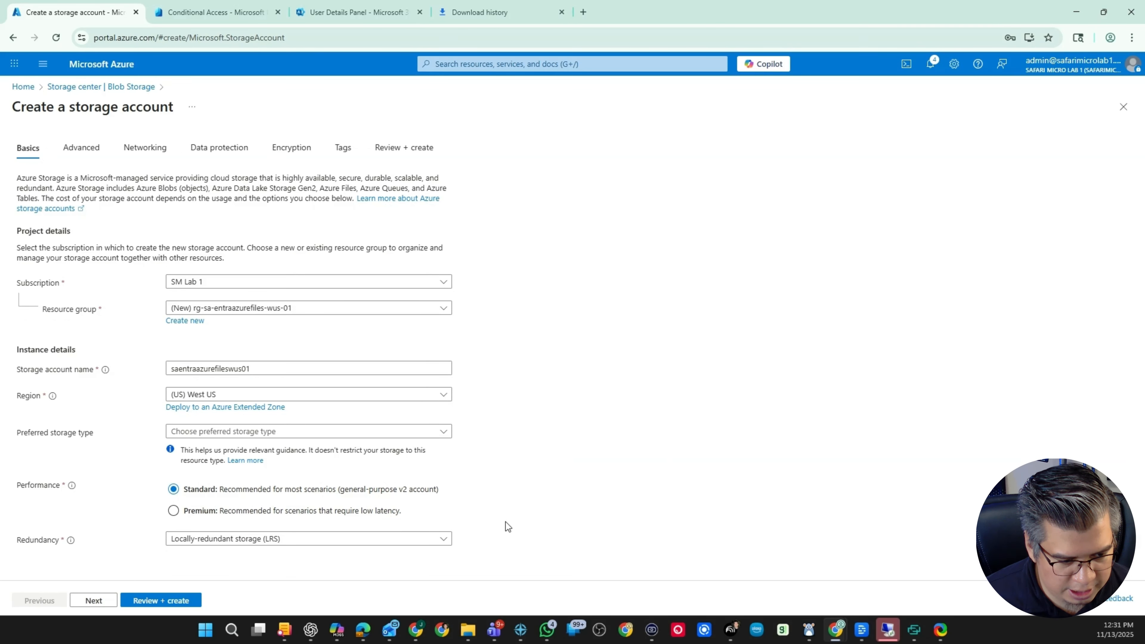
- Choose Premium performance for the storage account with File shares as the premium account type
left_click(174, 510)
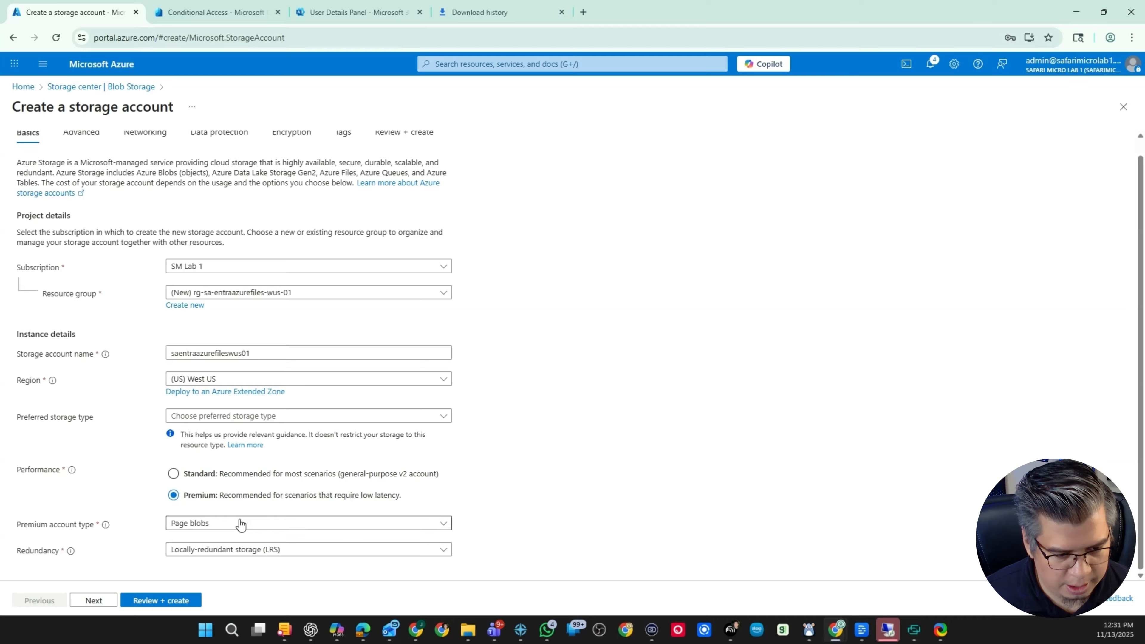
left_click(238, 523)
left_click(224, 472)
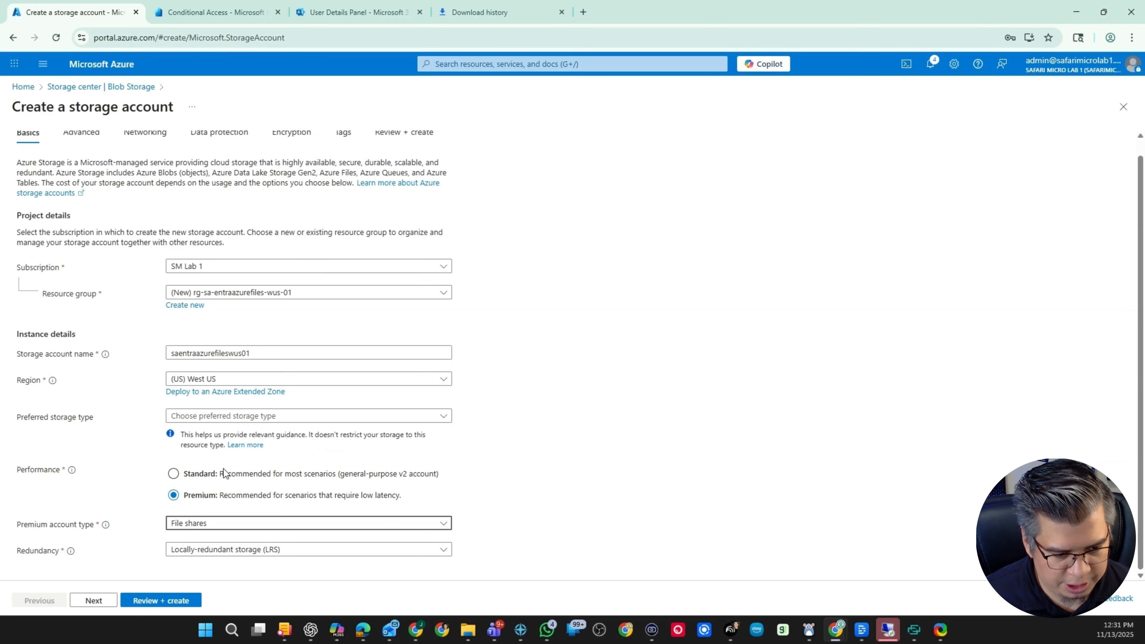
- Set the preferred storage type to Azure Files and continue to the advanced settings
left_click(192, 419)
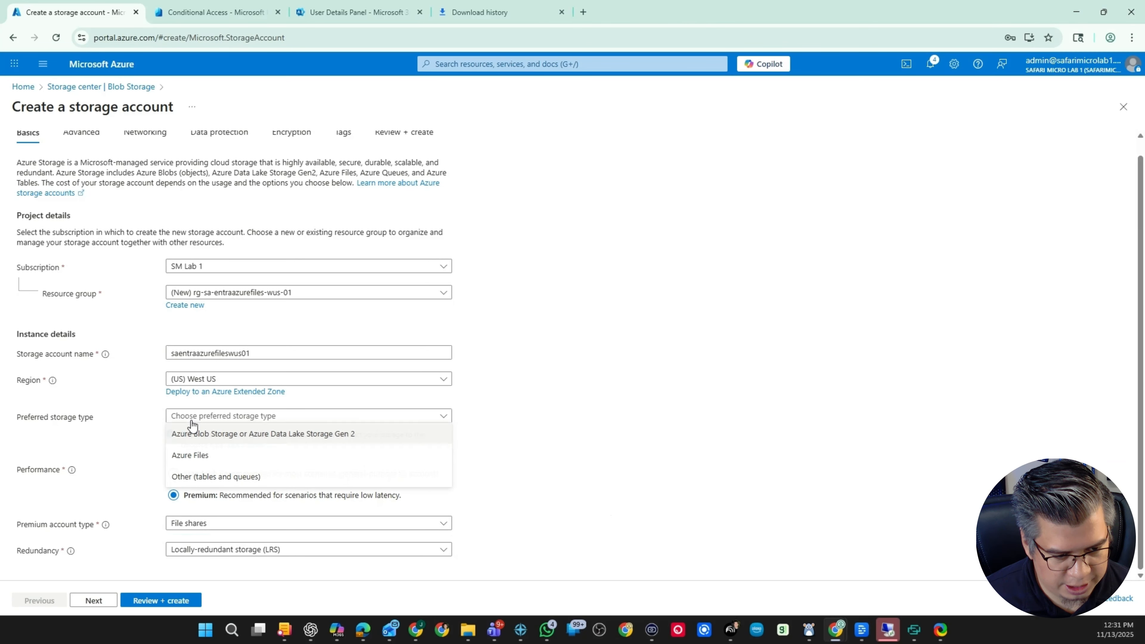
left_click(200, 455)
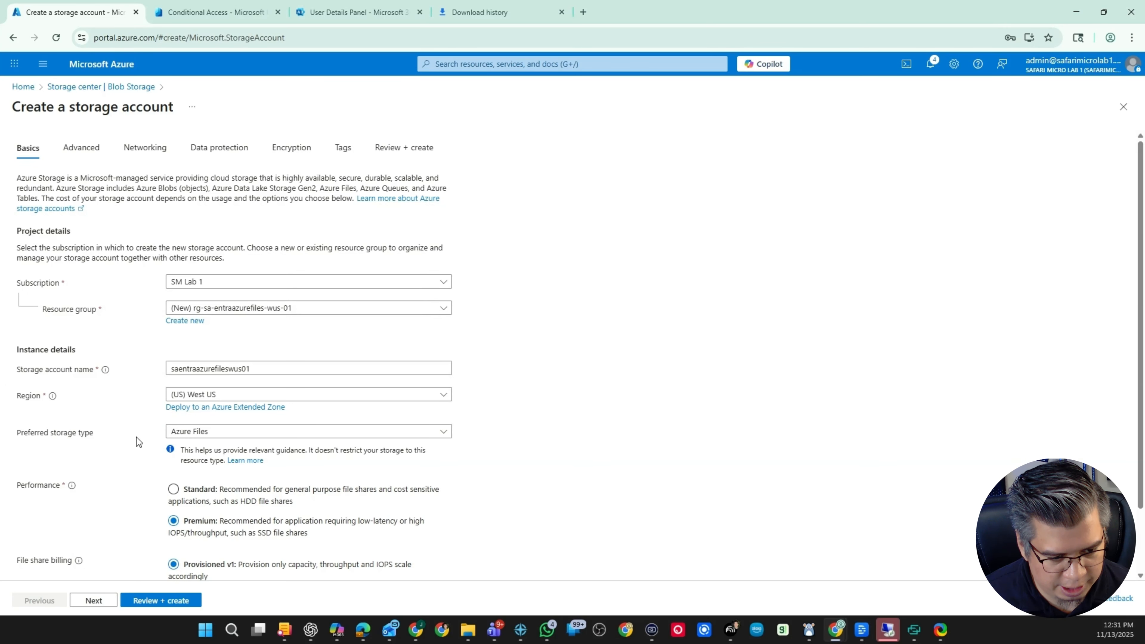
scroll(271, 477, "down", 1)
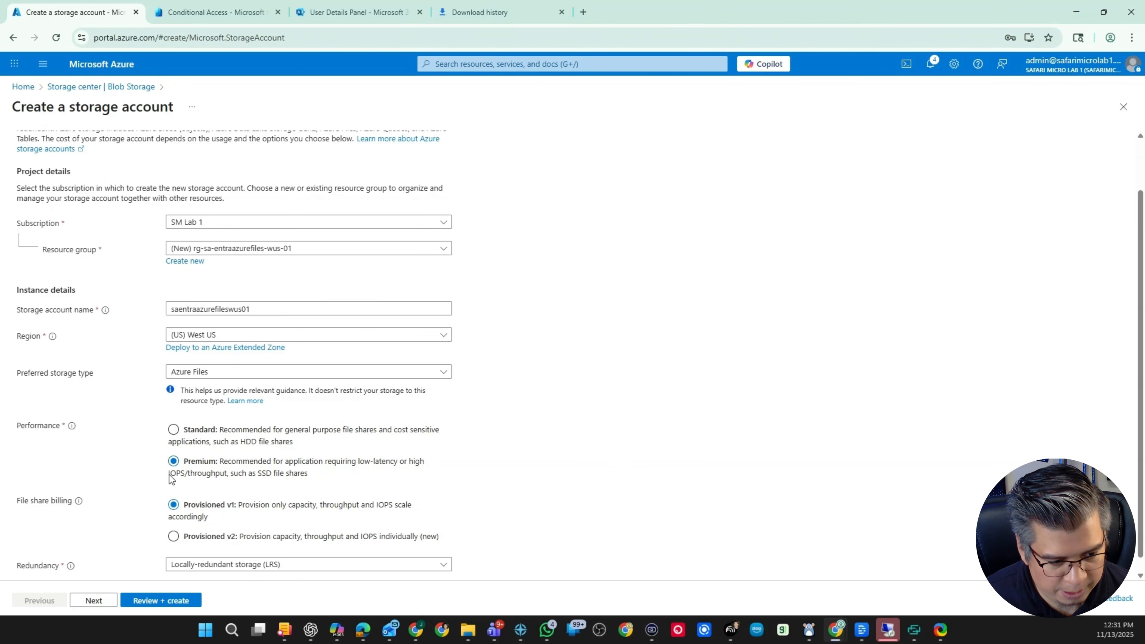
scroll(175, 471, "down", 1)
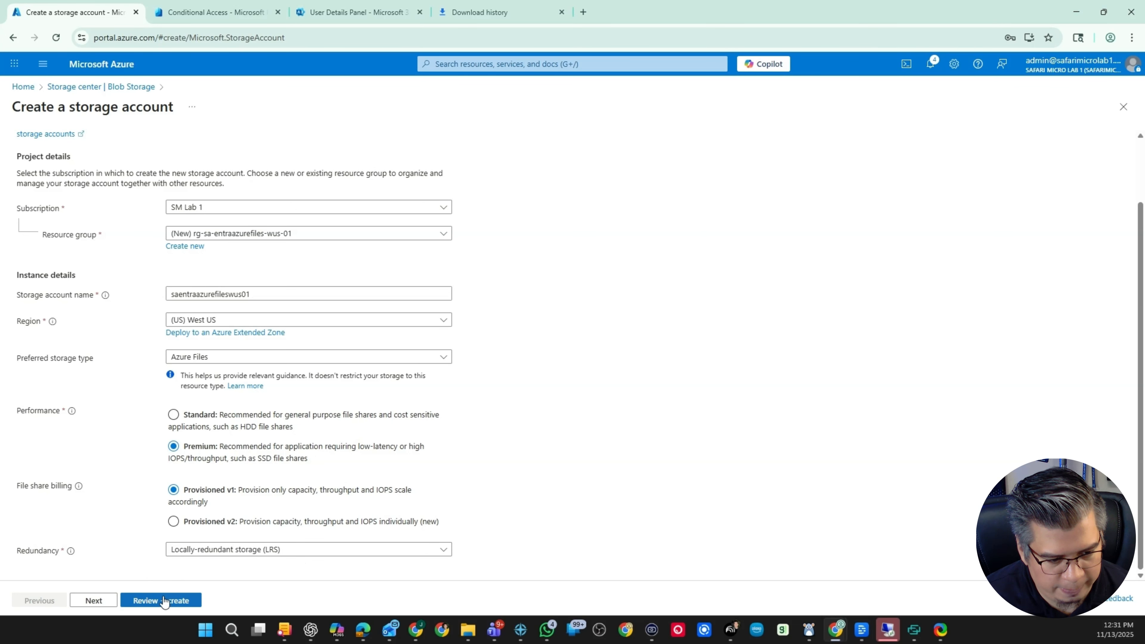
left_click(95, 602)
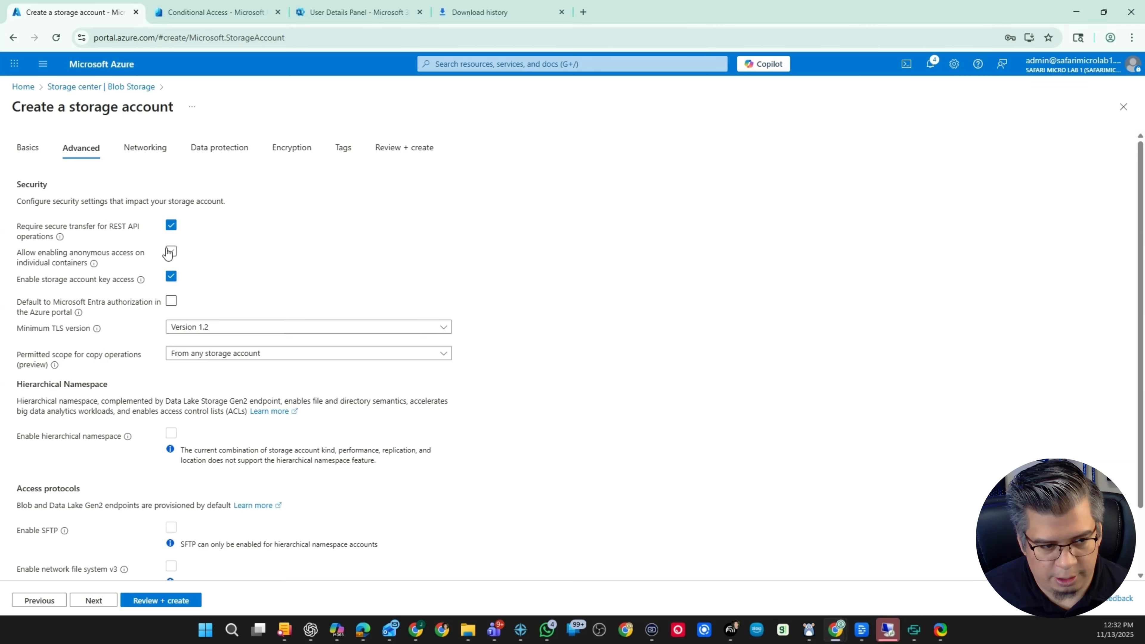
- Keep the default advanced settings and disable public network access in the storage account's networking settings
scroll(123, 455, "down", 2)
scroll(110, 478, "up", 2)
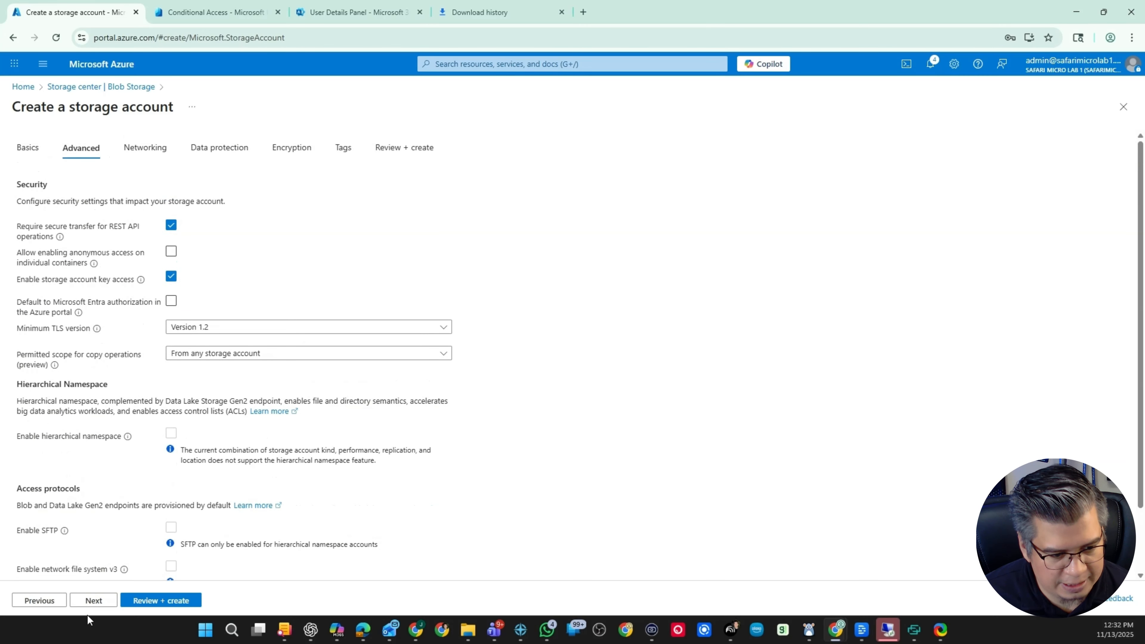
left_click(89, 605)
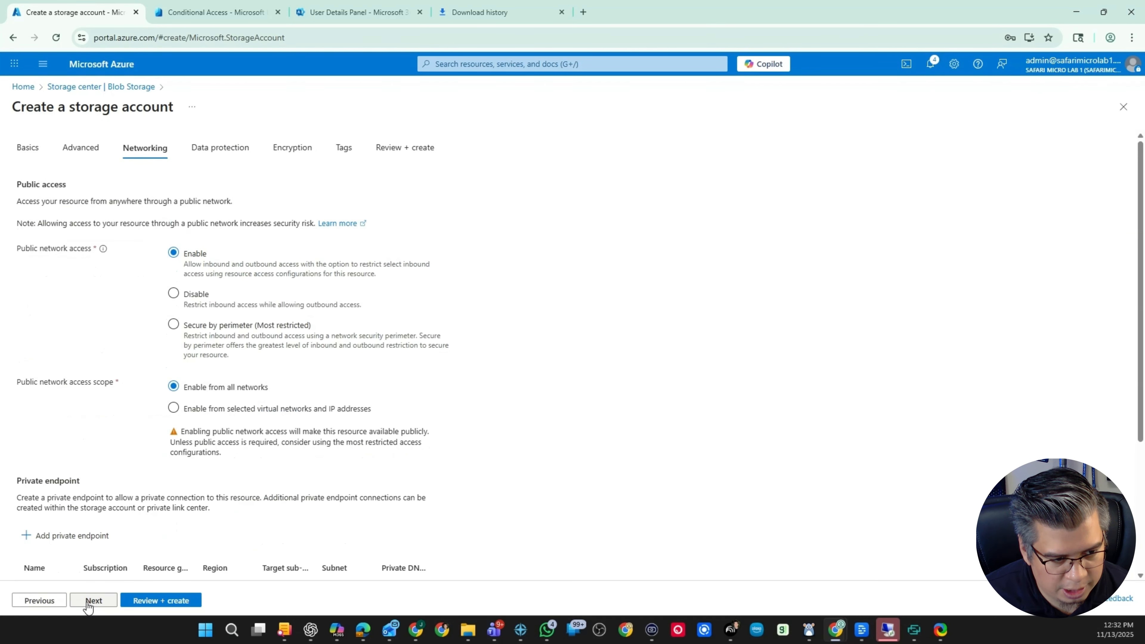
left_click(171, 298)
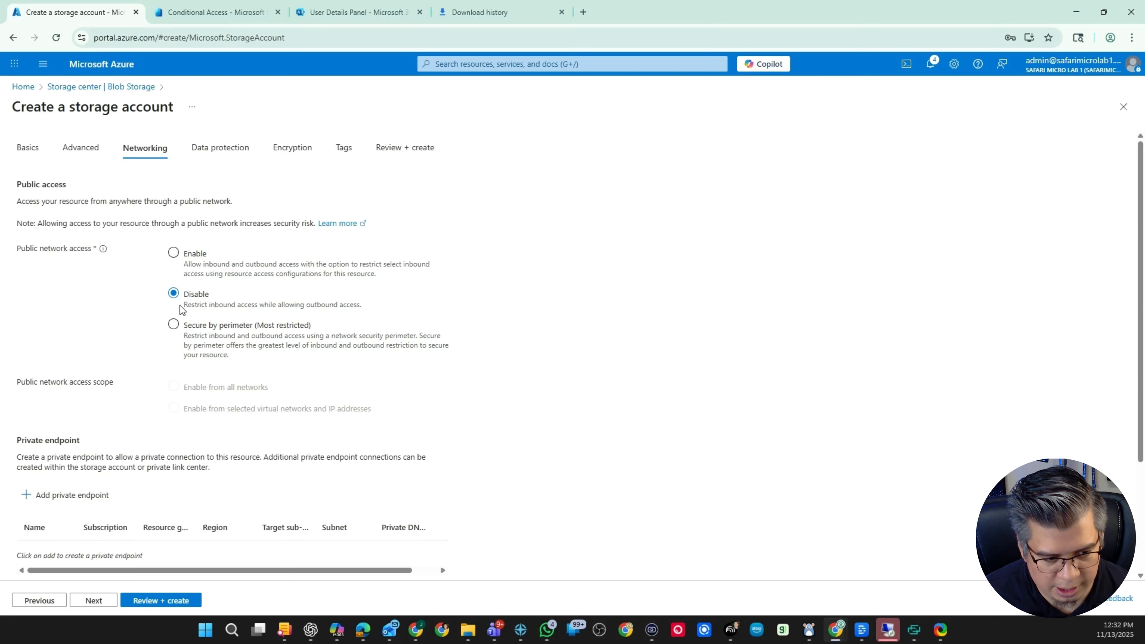
- Start adding a private endpoint and create a new resource group for it named rg-ep-entraazurefiles-wus-01
scroll(172, 316, "down", 3)
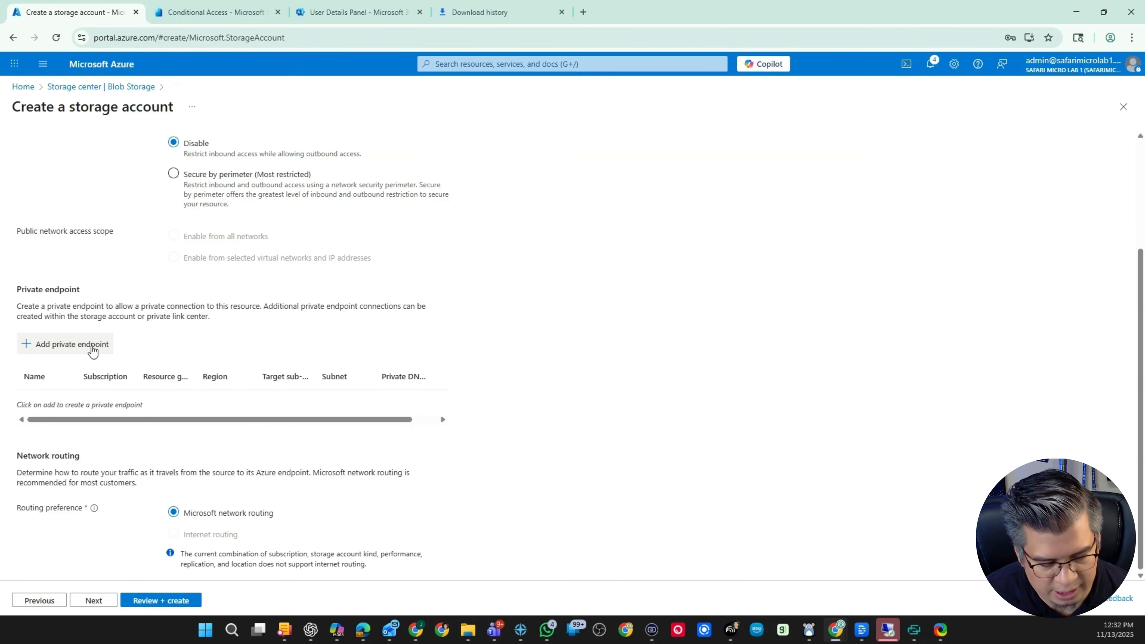
left_click(92, 347)
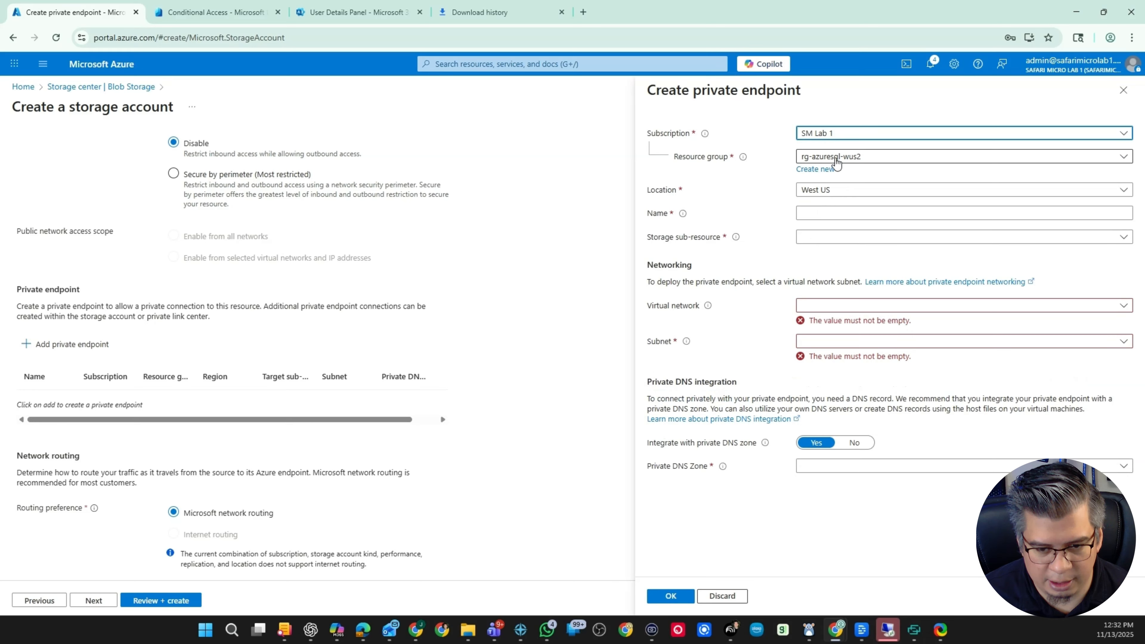
left_click(816, 169)
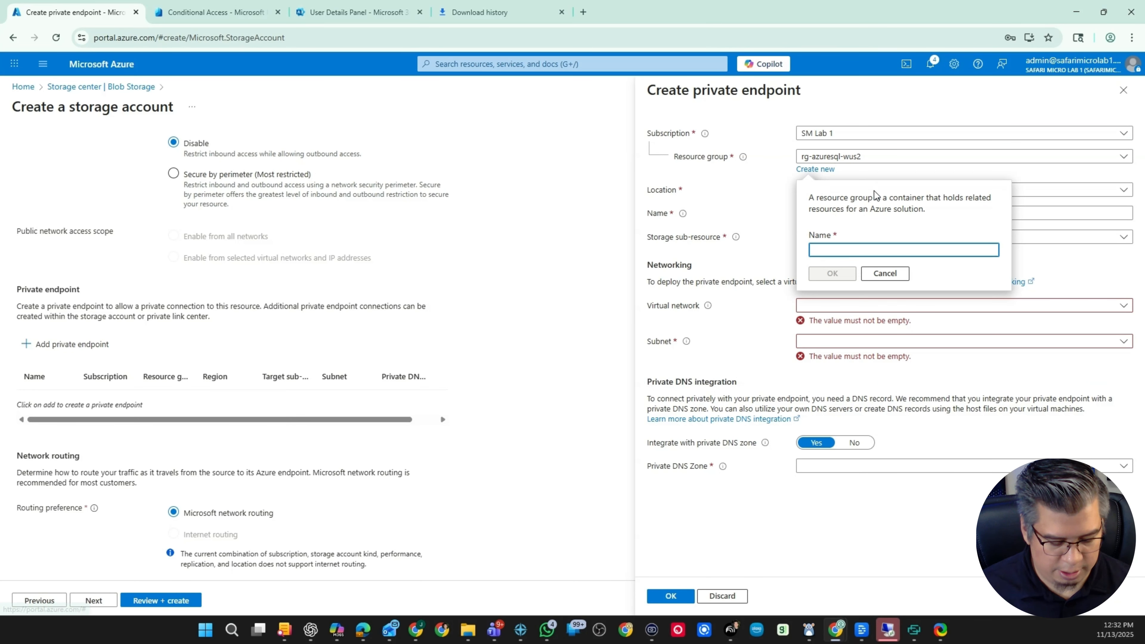
type("rg-")
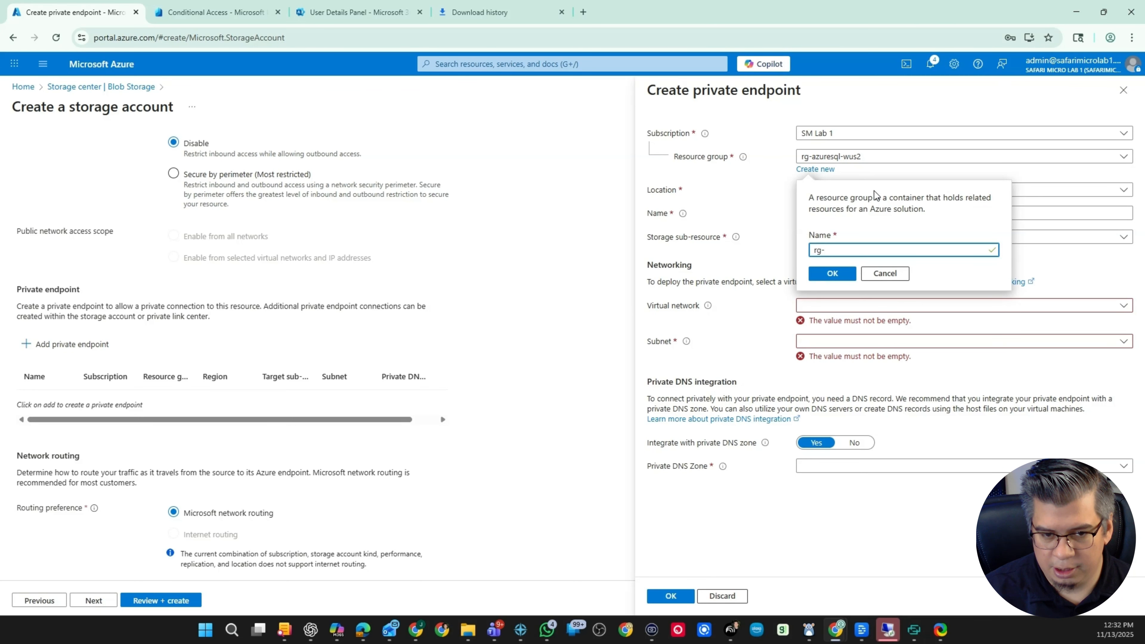
type("ep-entraazur")
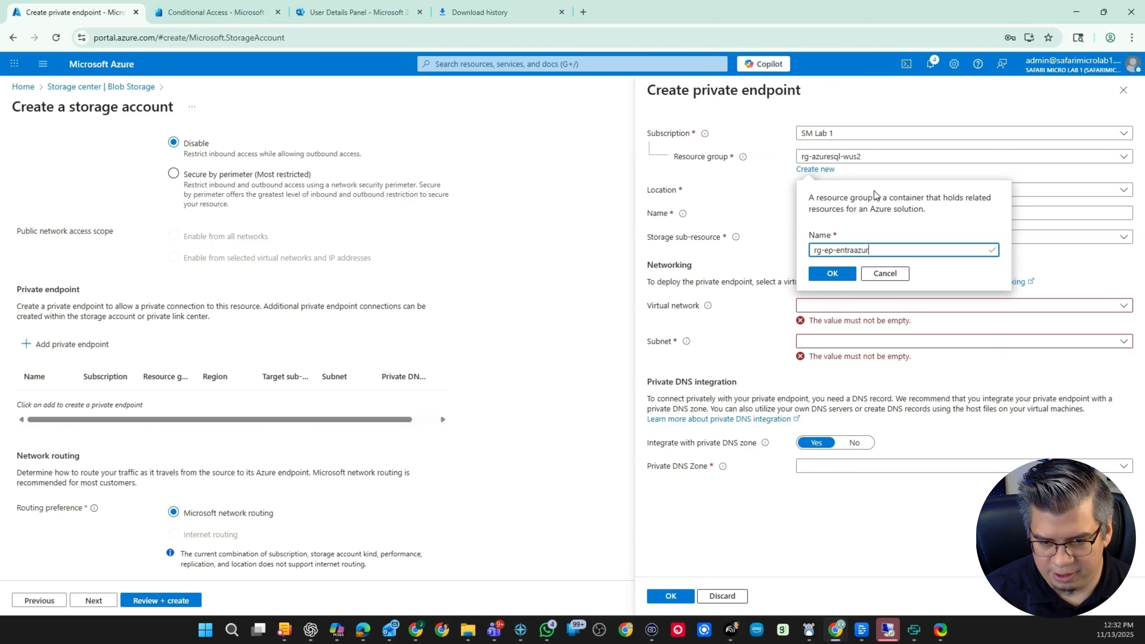
type("efile")
type("s")
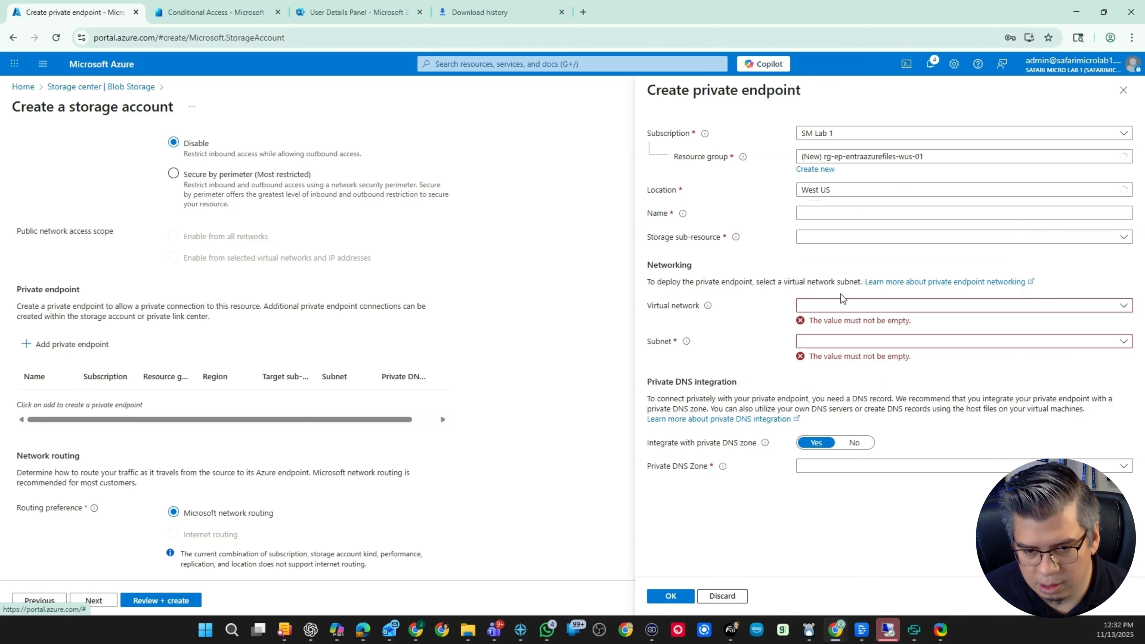
- Name the private endpoint pe-saentraazurefileswus01
left_click(836, 307)
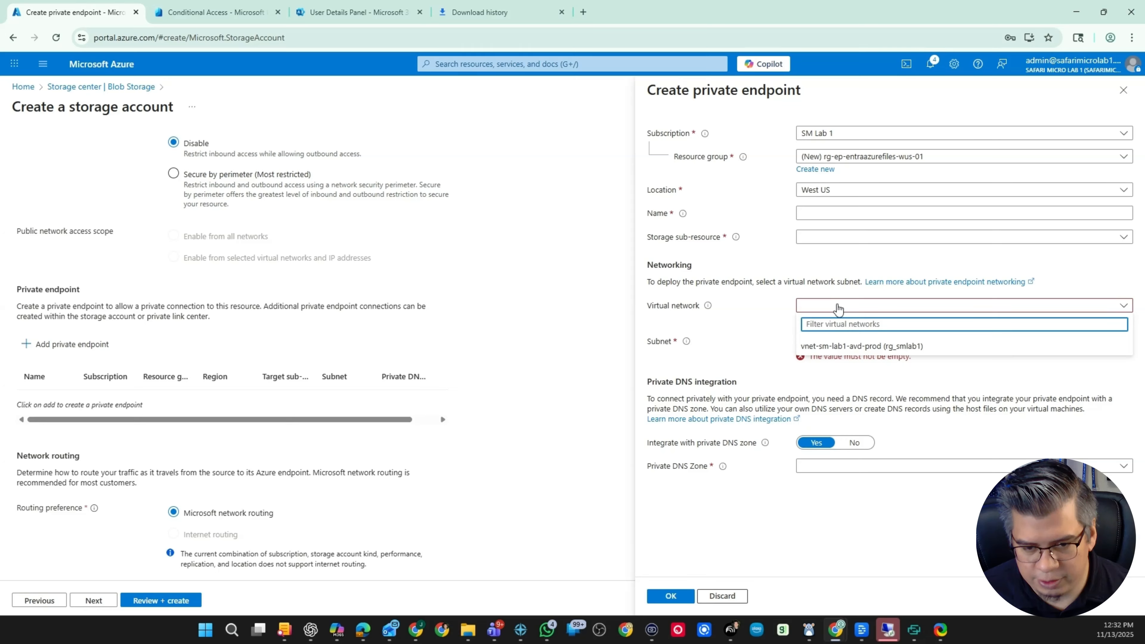
left_click(817, 210)
type("pe-entraazu")
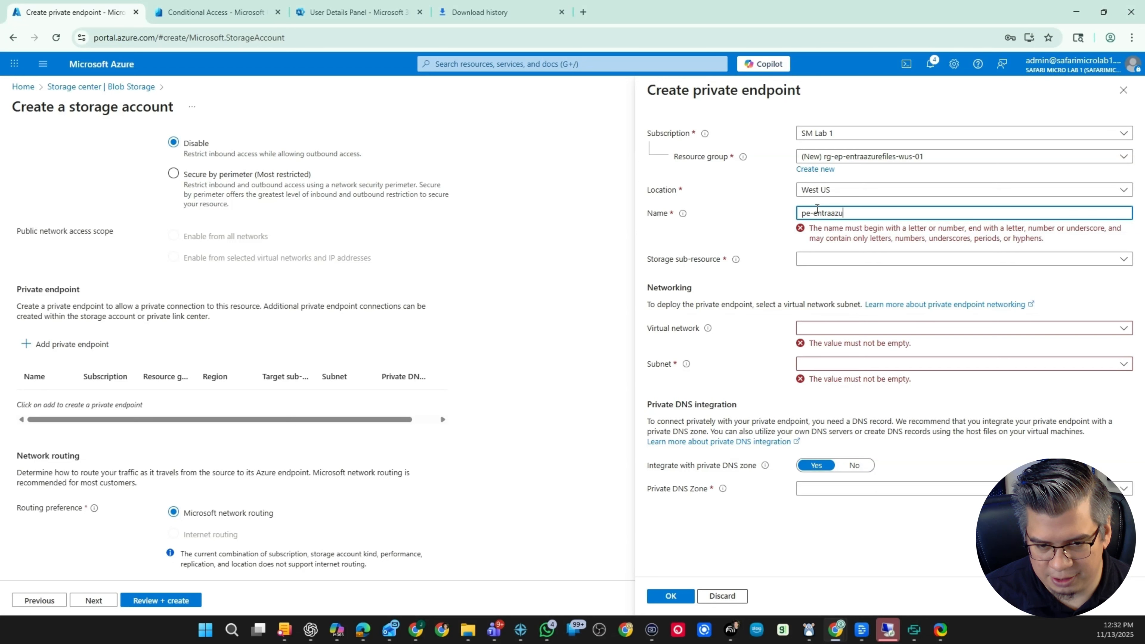
key("ctrl+BackSpace")
type("sa")
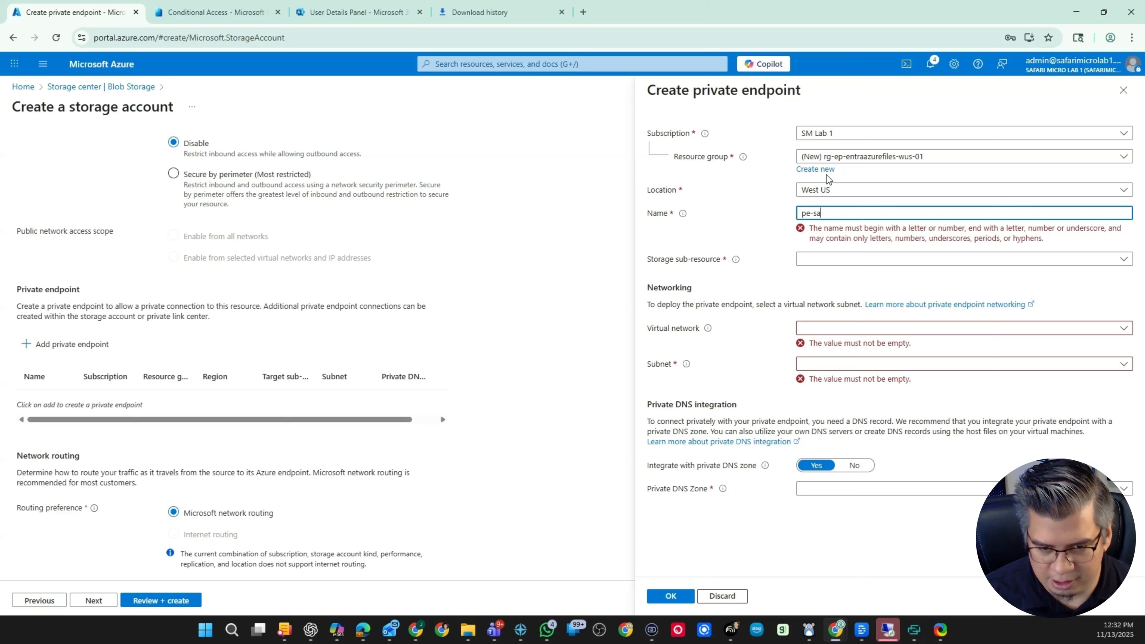
type("entraazurefileswus01")
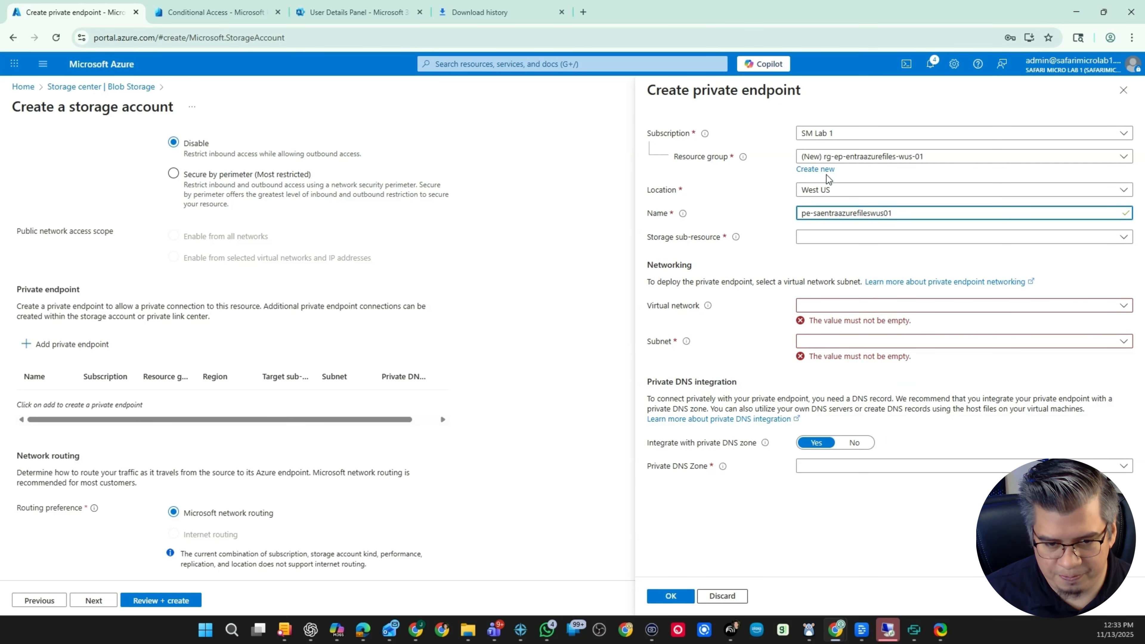
- Target the file sub-resource, place the private endpoint in vnet-sm-lab1-avd-prod on aadds-subnet, and add it to the storage account
key("Tab")
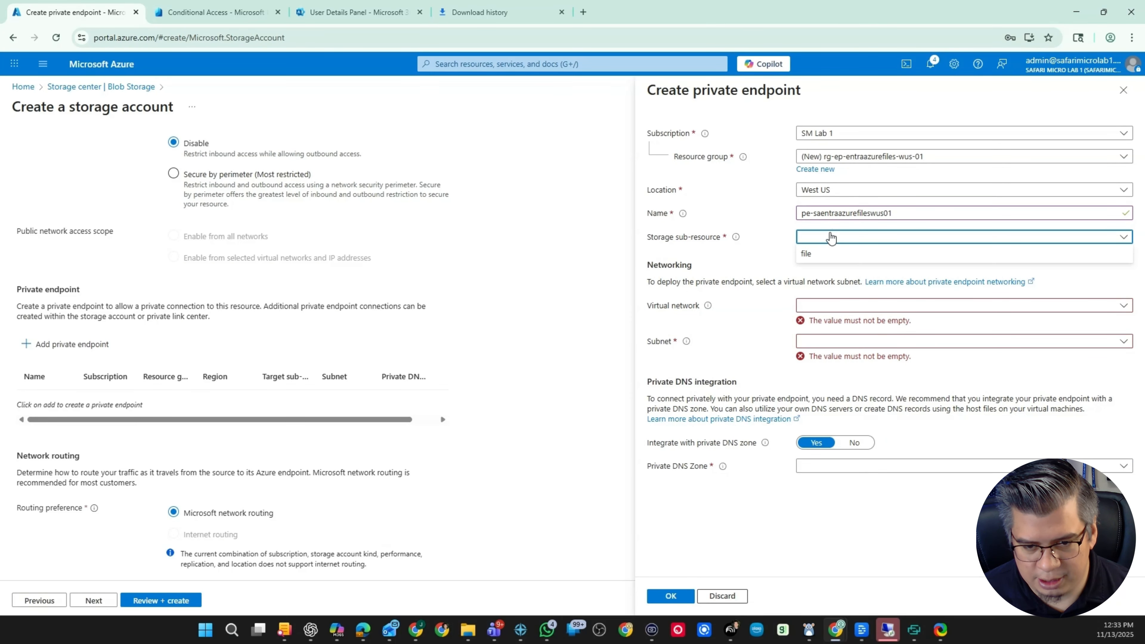
key("f")
left_click(832, 307)
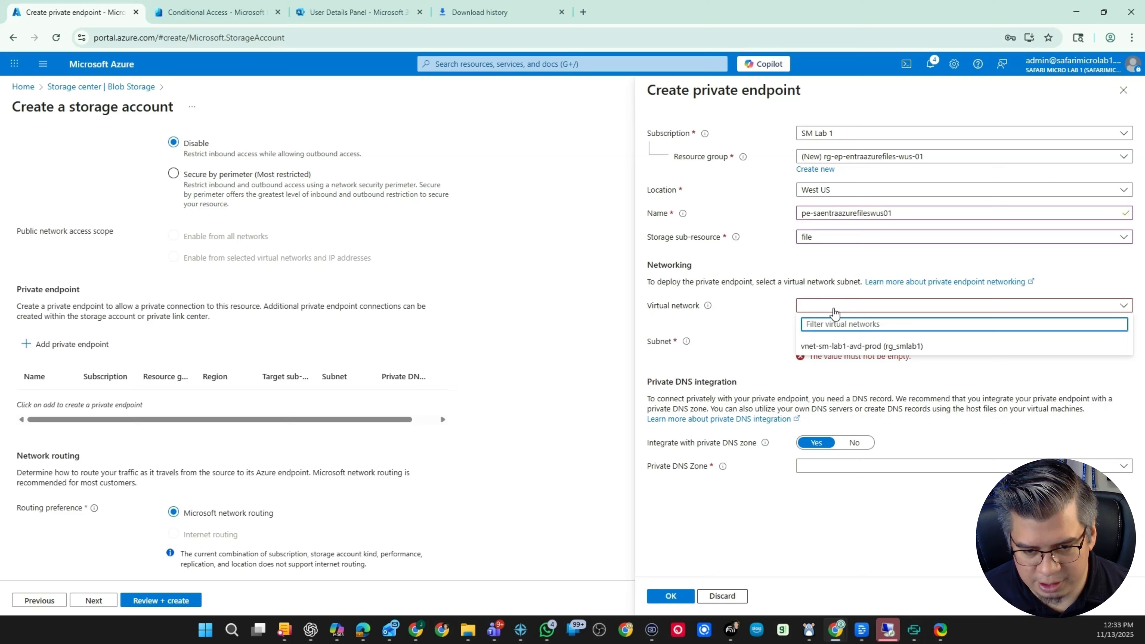
left_click(863, 346)
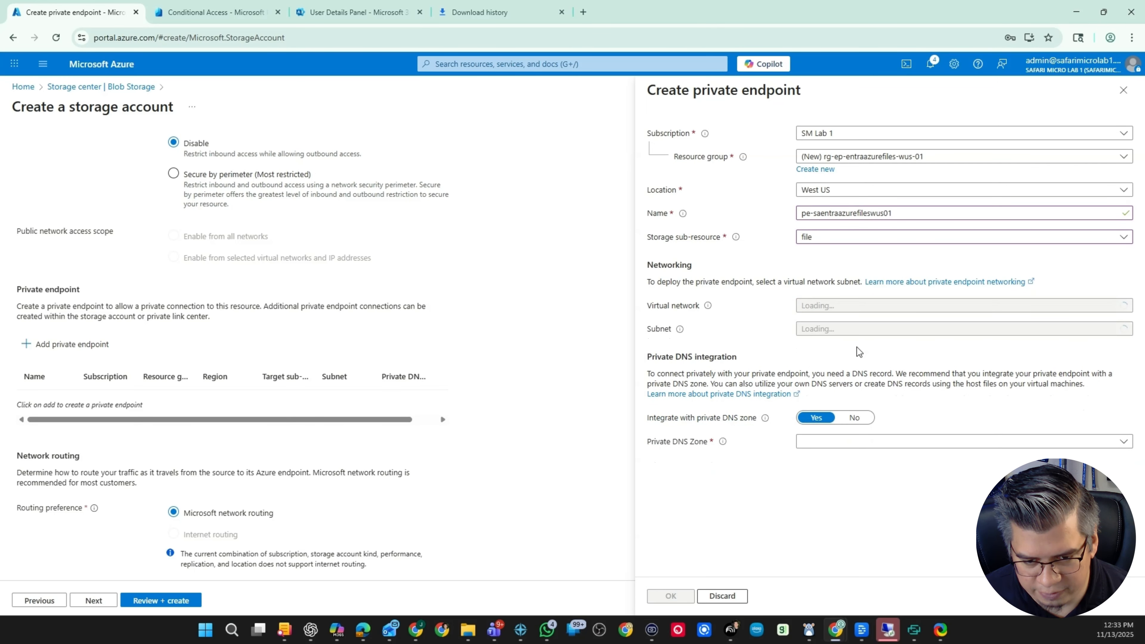
left_click(859, 329)
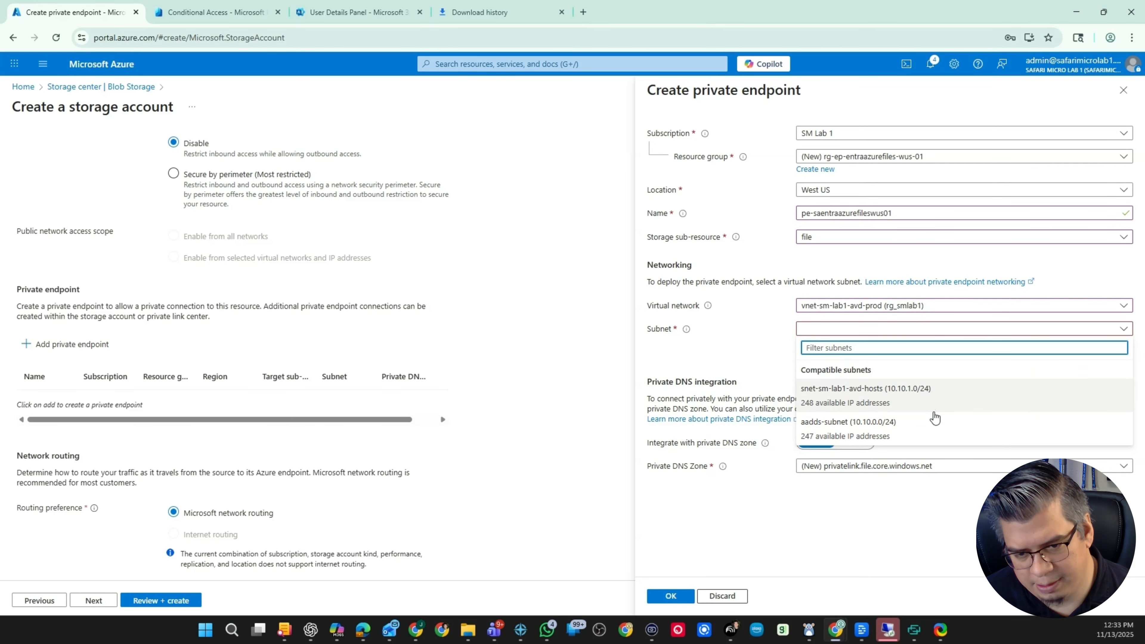
left_click(933, 422)
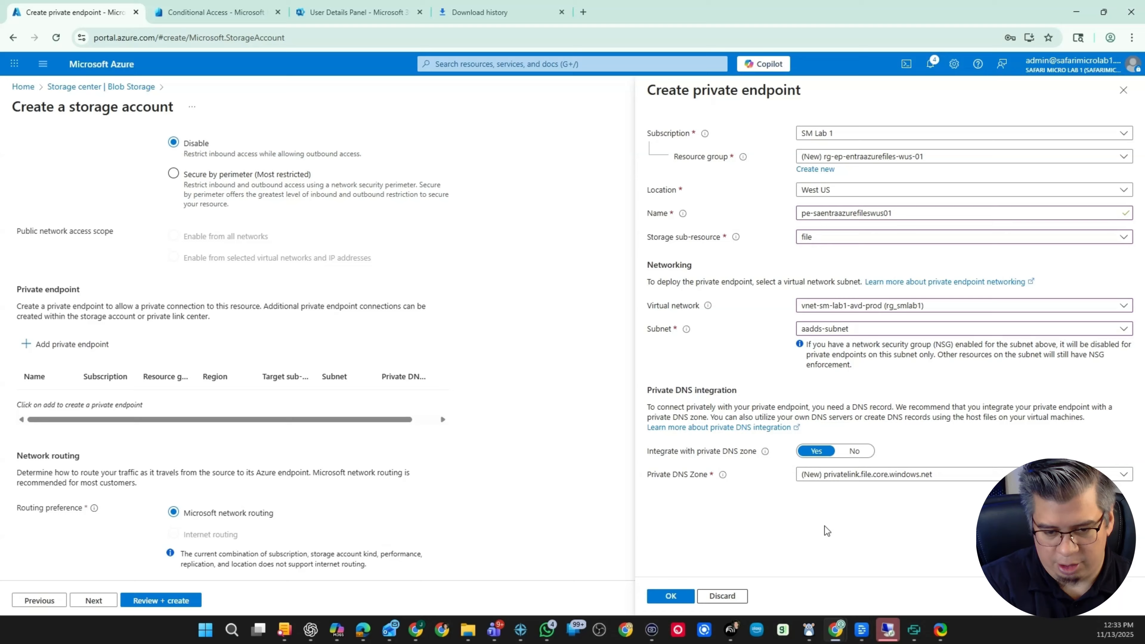
left_click(672, 598)
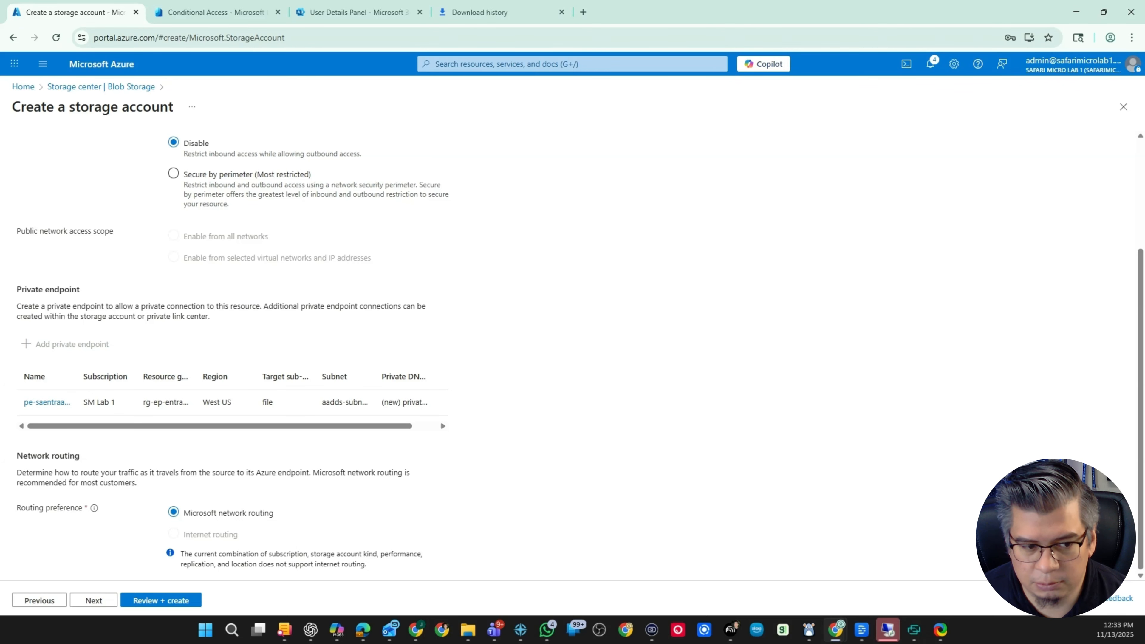
- Keep the default data protection, encryption and tag settings, review the configuration, and create the storage account
scroll(218, 555, "up", 3)
scroll(210, 557, "down", 3)
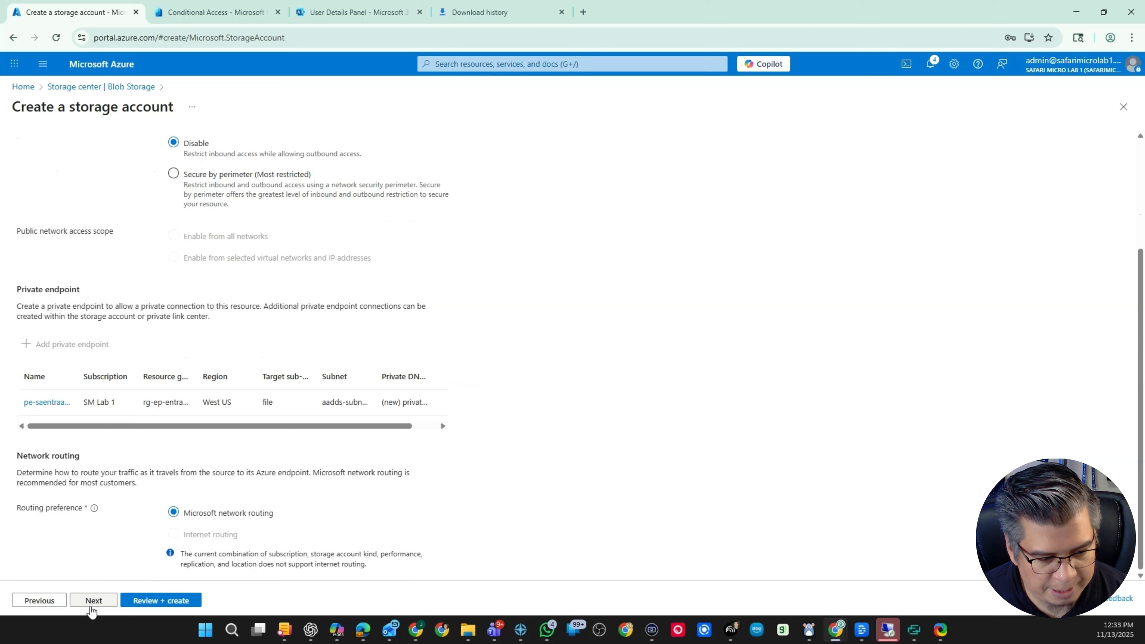
left_click(95, 602)
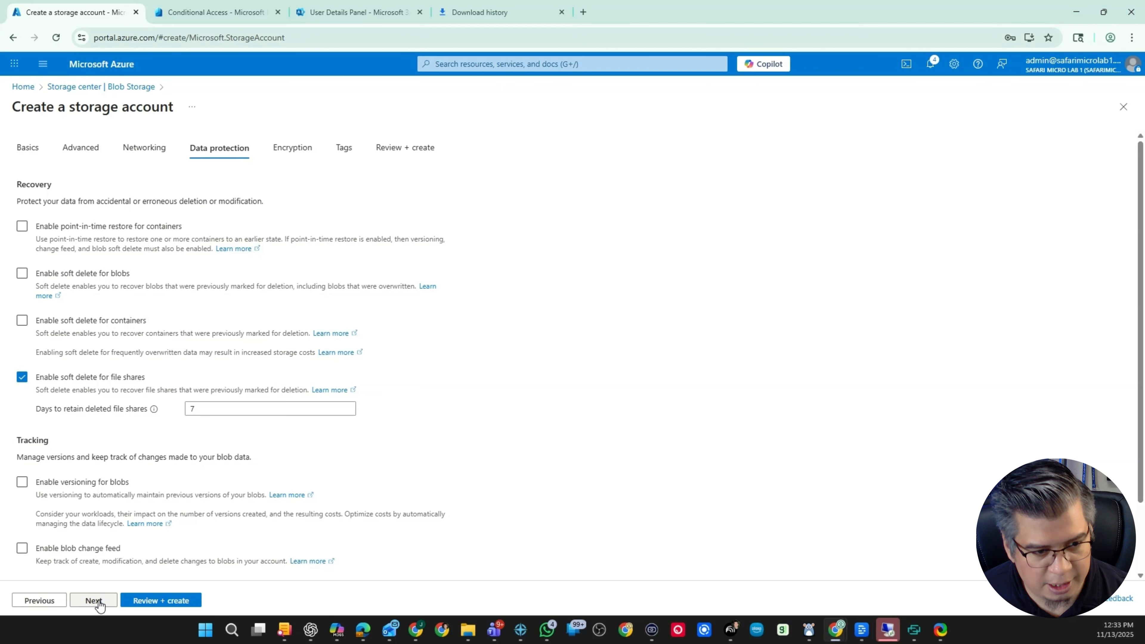
left_click(99, 603)
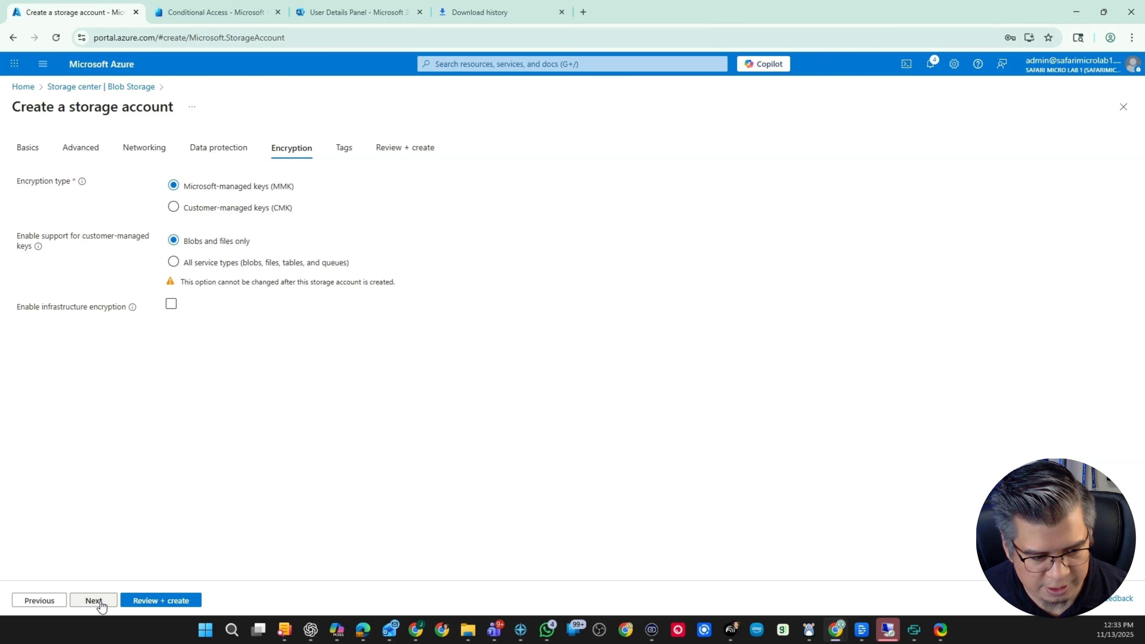
left_click(101, 603)
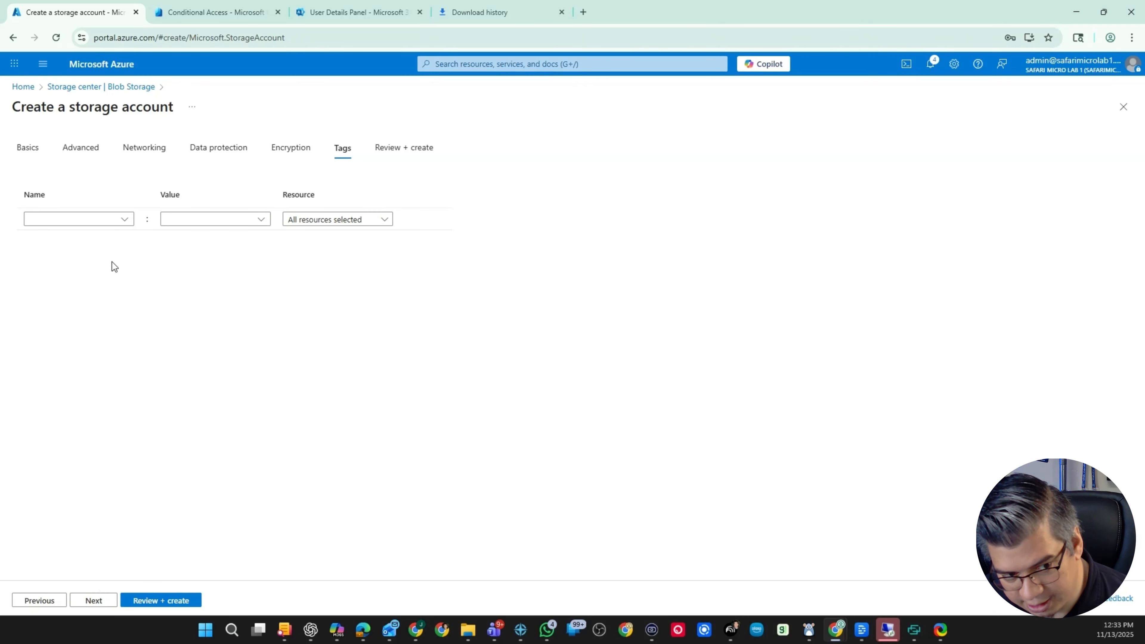
left_click(91, 601)
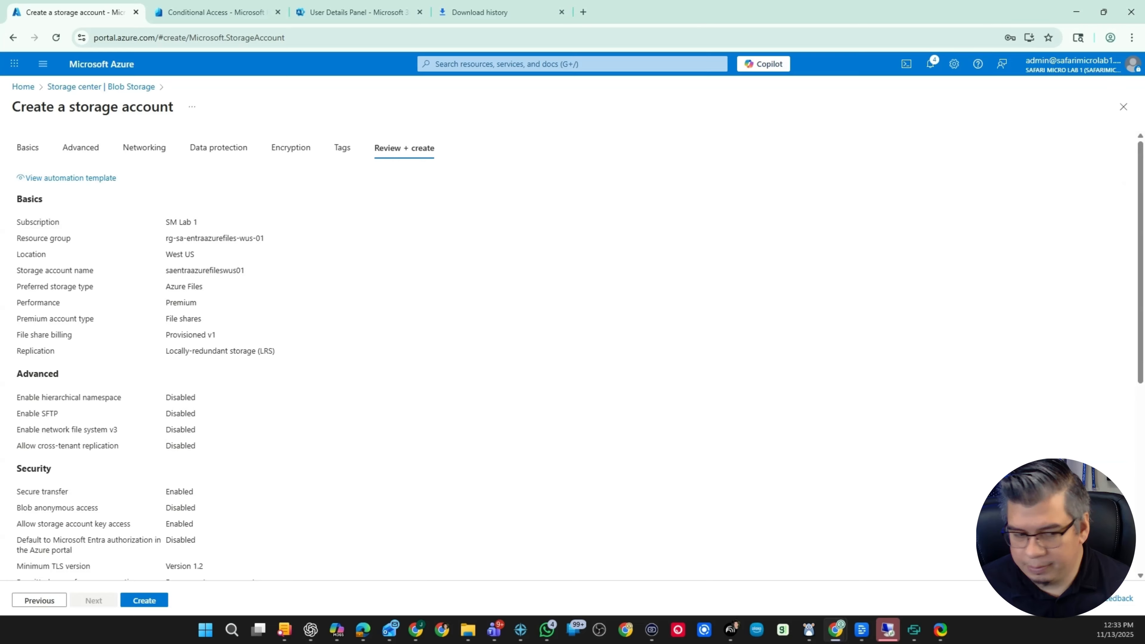
scroll(168, 363, "down", 8)
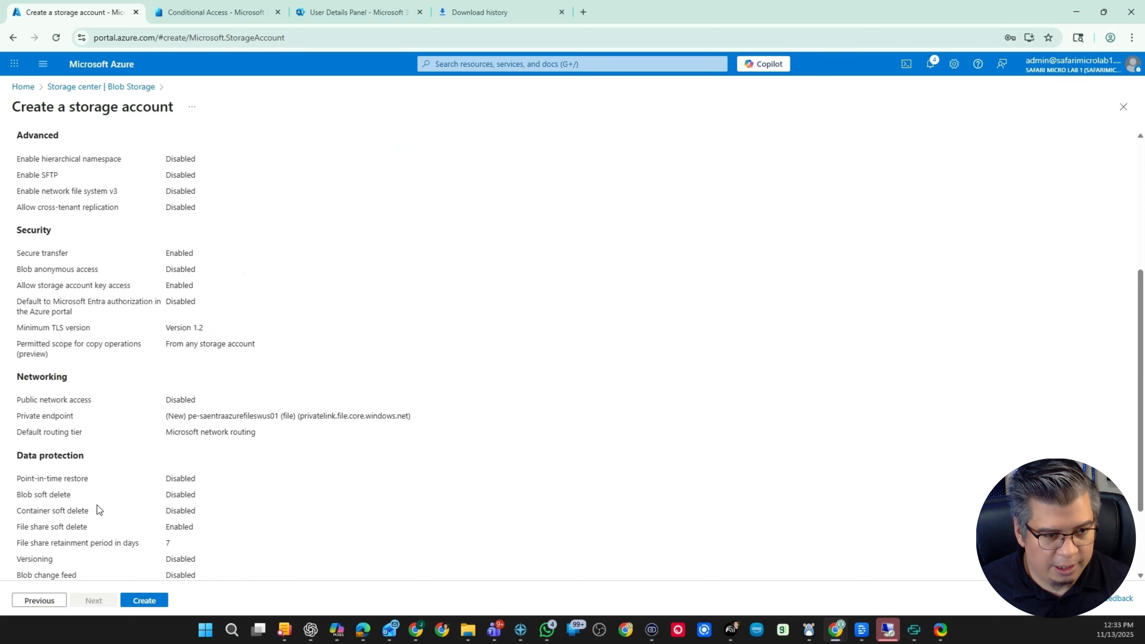
left_click(134, 602)
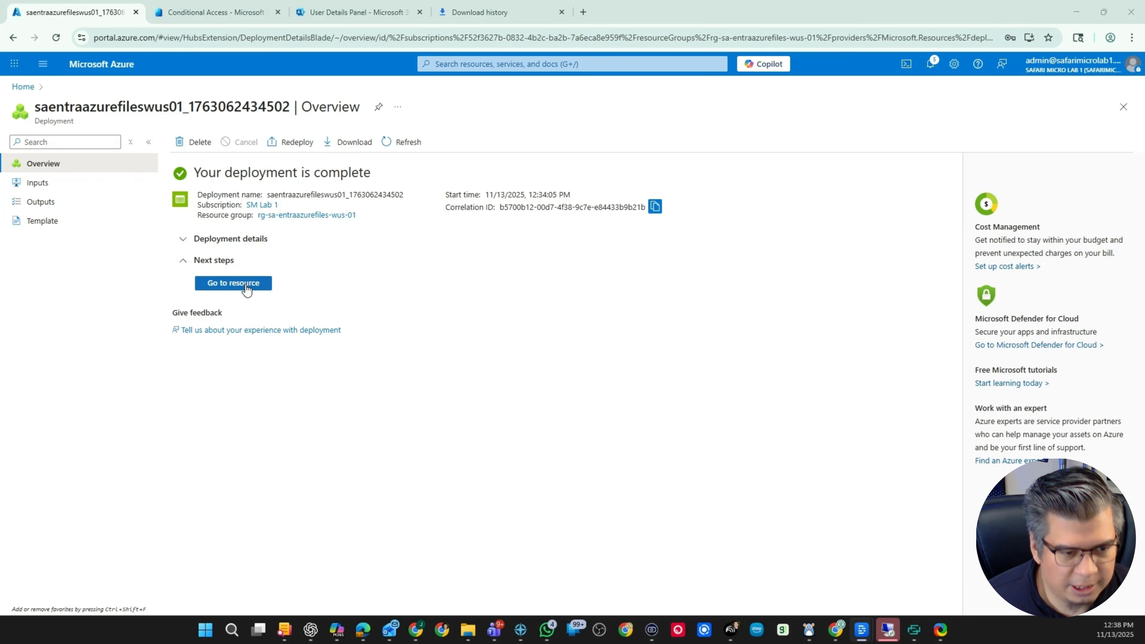
- Open the new storage account's identity-based access settings for file shares and start the Microsoft Entra Kerberos setup
left_click(247, 285)
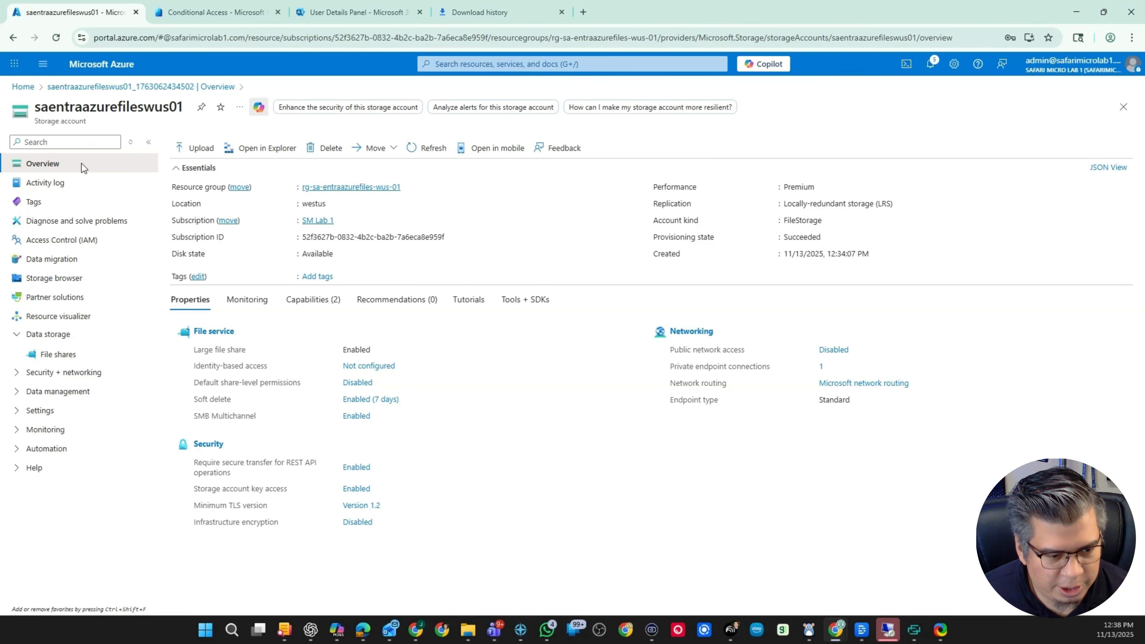
left_click(49, 355)
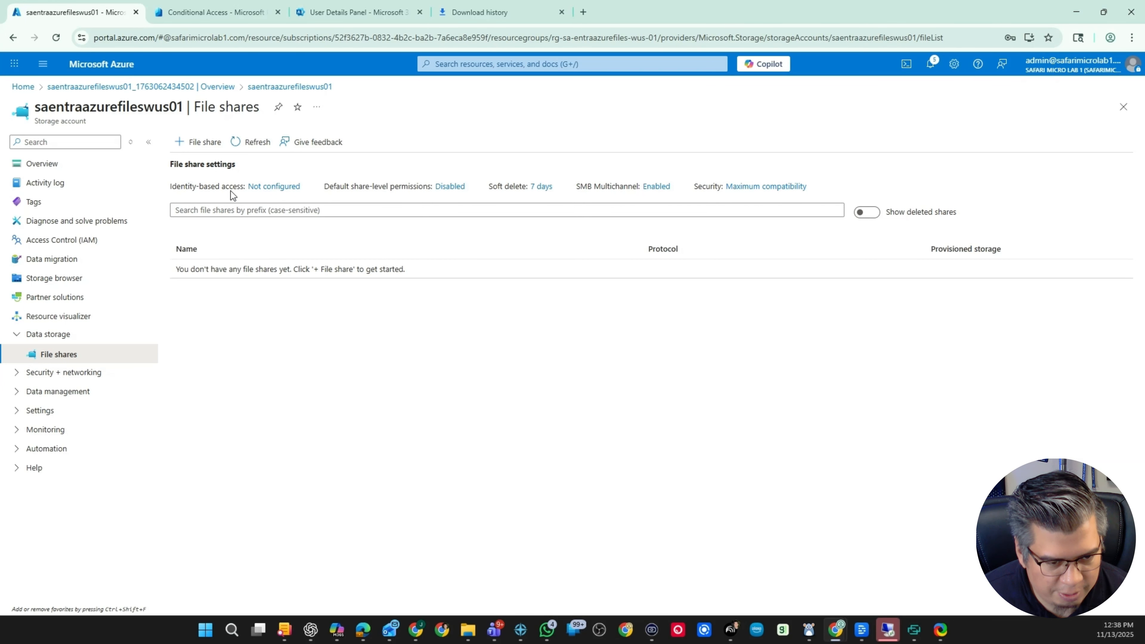
left_click(280, 191)
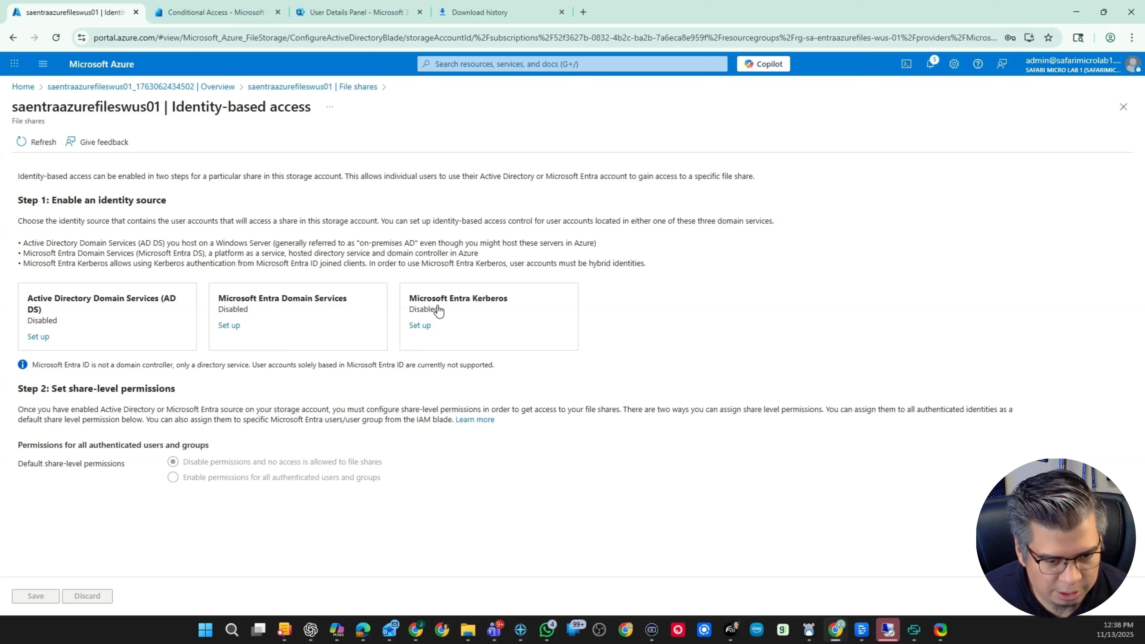
left_click(419, 326)
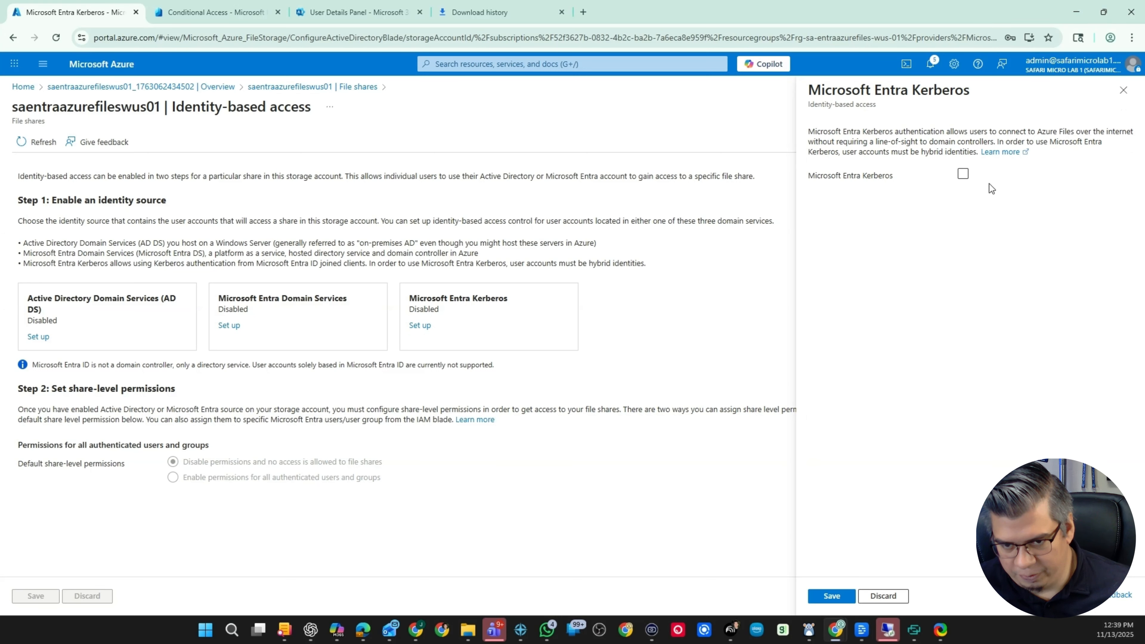
- Enable Microsoft Entra Kerberos and set its domain name to ad.safarimicrolab1.com
left_click(962, 175)
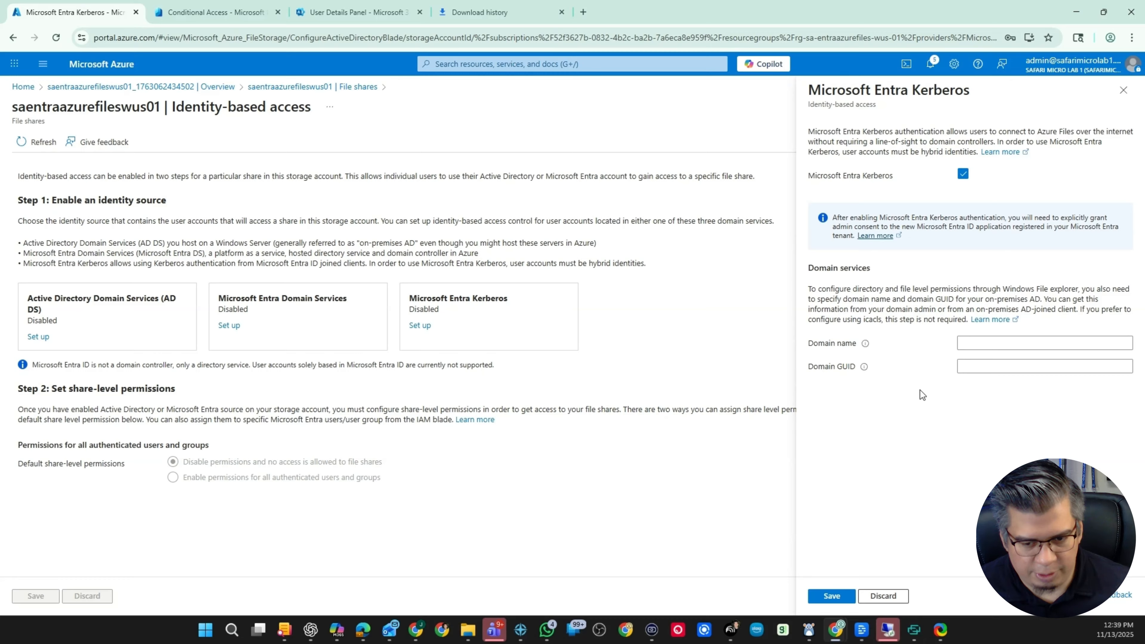
left_click(983, 342)
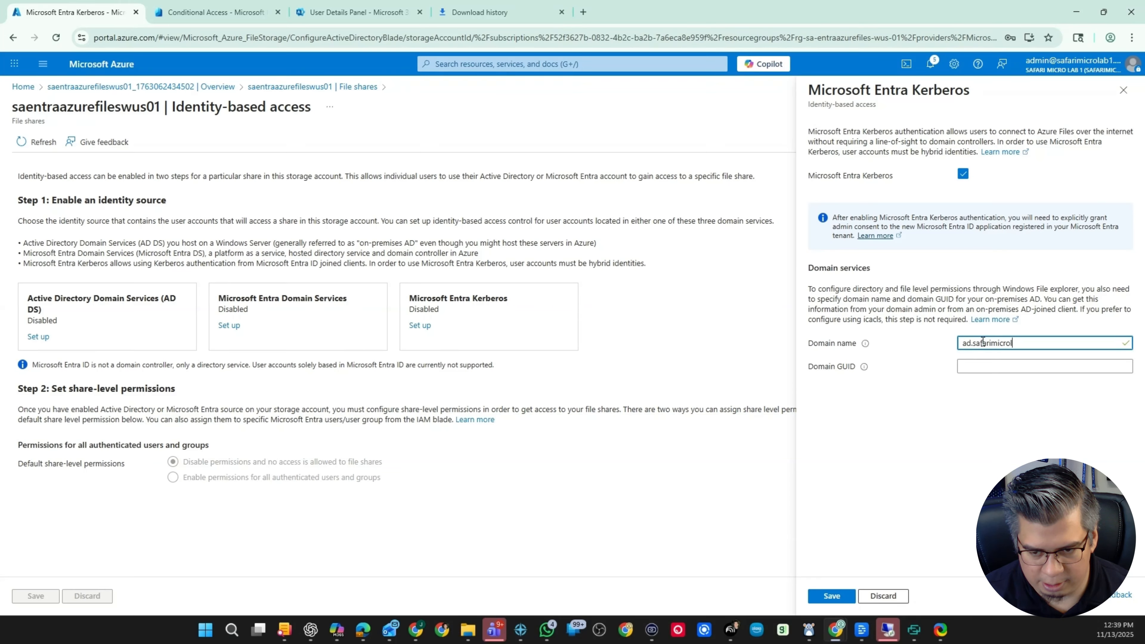
type("ad.safarimicrolab1.com")
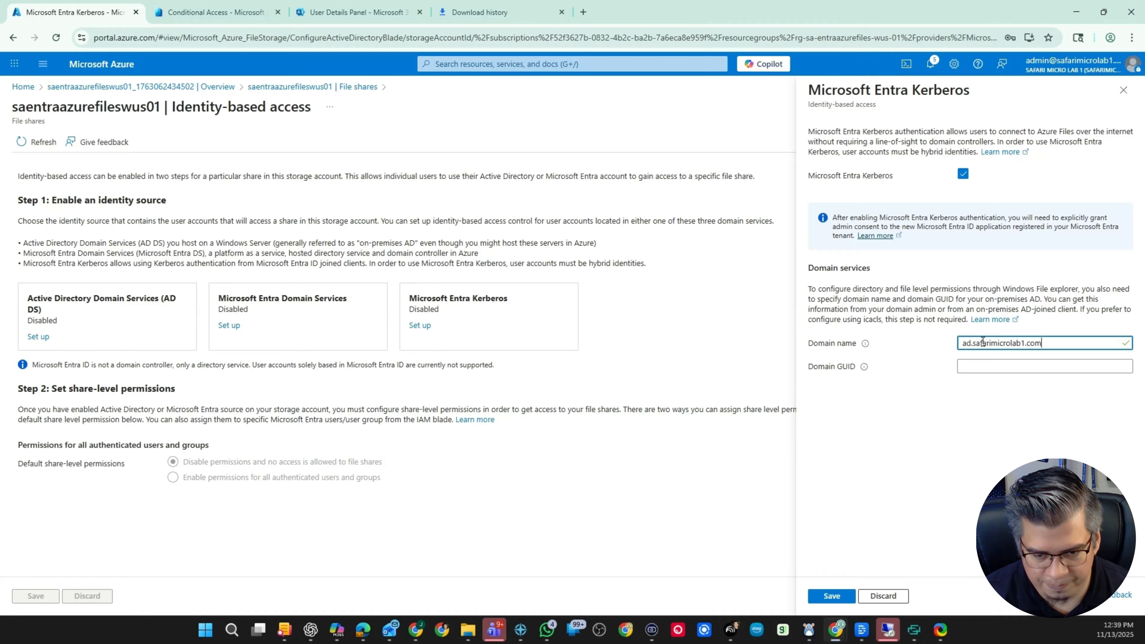
key("Tab")
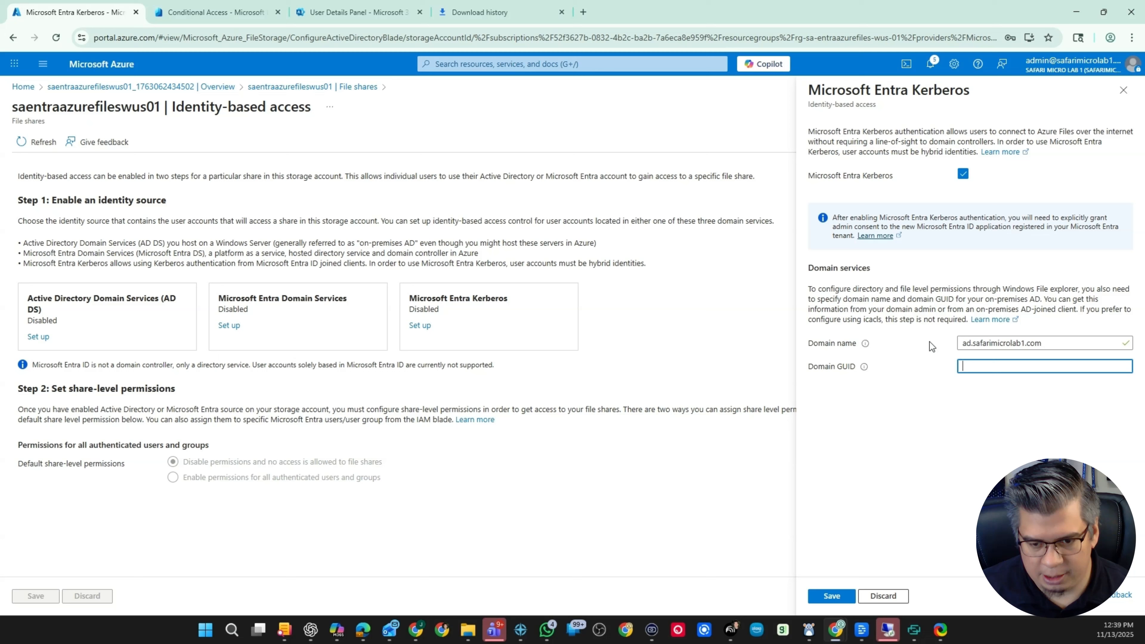
left_click(864, 366)
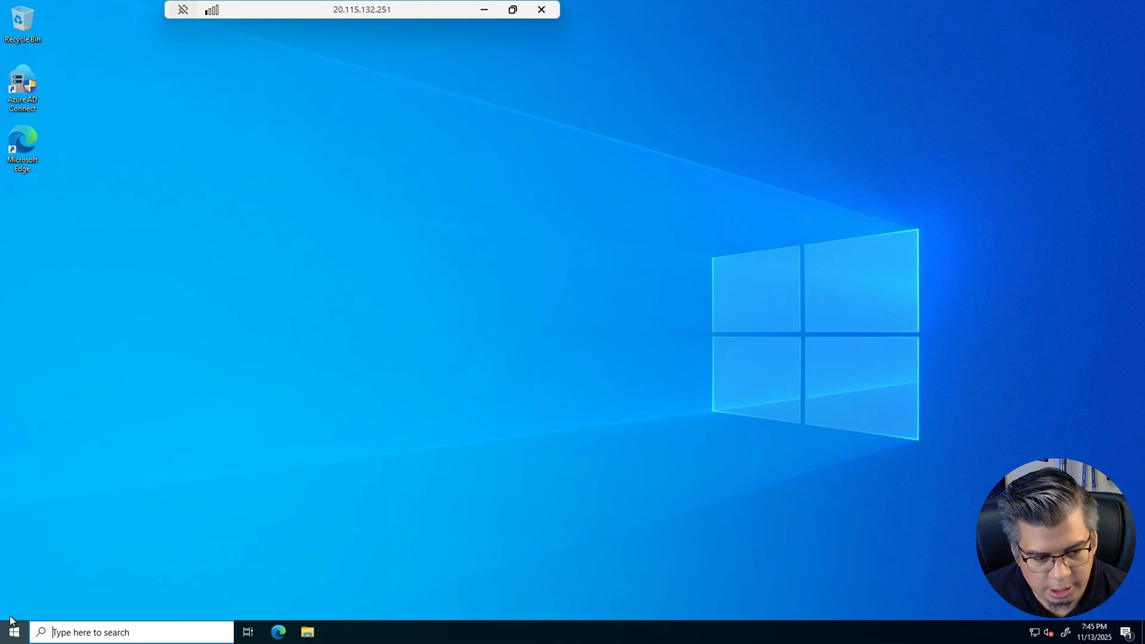
- Switch to the domain controller's remote desktop, run Get-ADDomain in an administrator PowerShell, and maximize the window
left_click(13, 634)
left_click(286, 293)
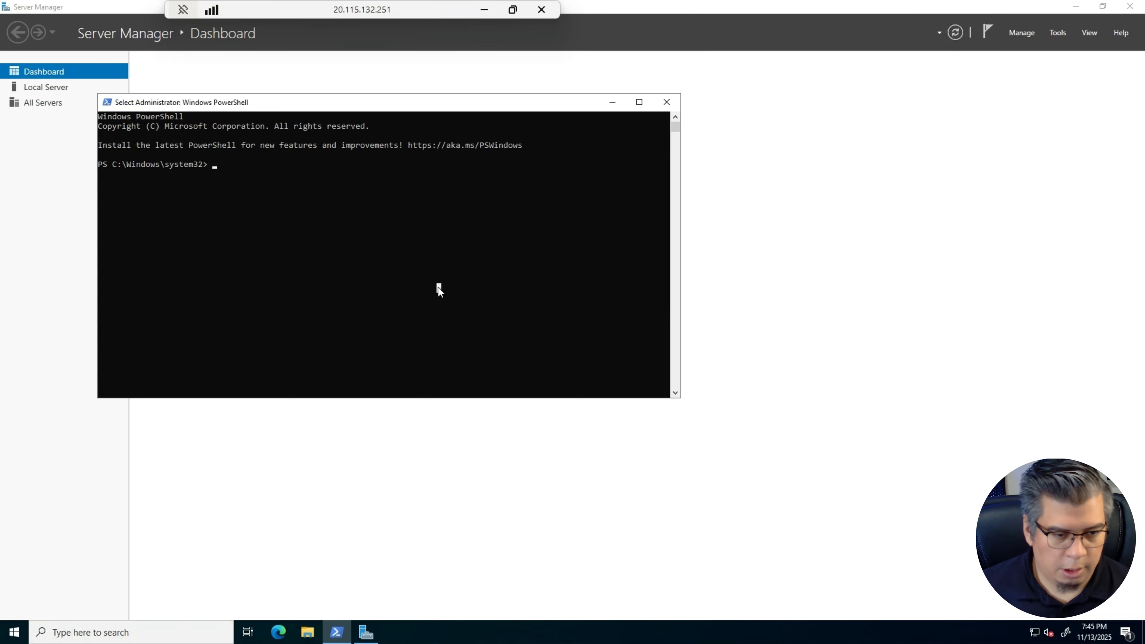
type("Get-ADD")
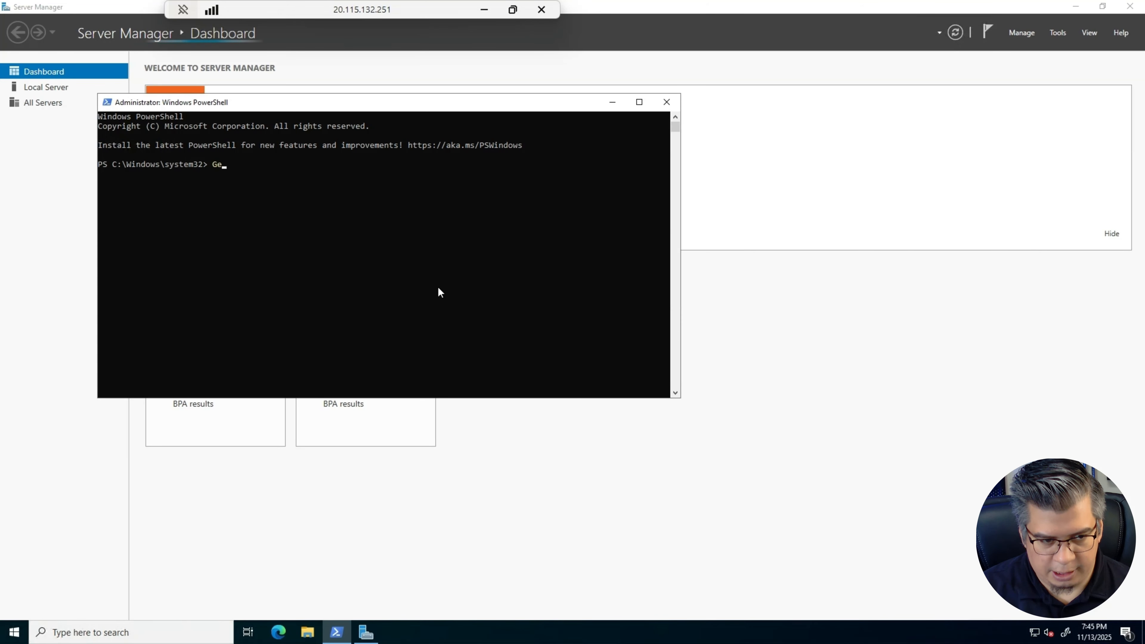
type("omain")
key("Return")
key("super+Up")
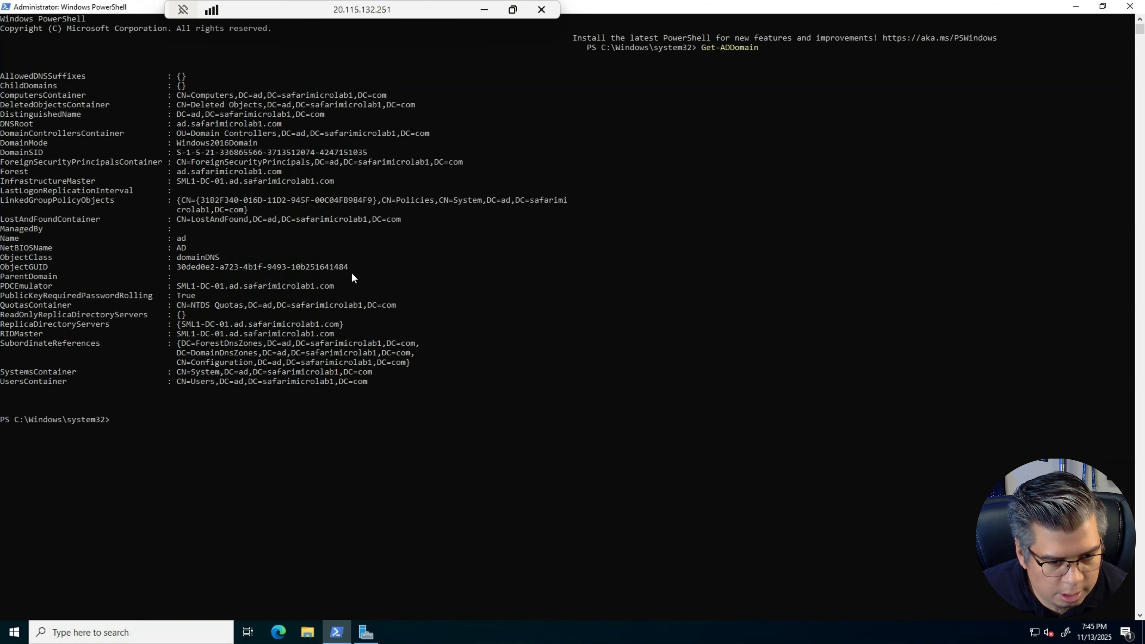
- Copy the domain's ObjectGUID value from the Get-ADDomain output
left_click_drag(347, 270, 177, 266)
right_click(118, 11)
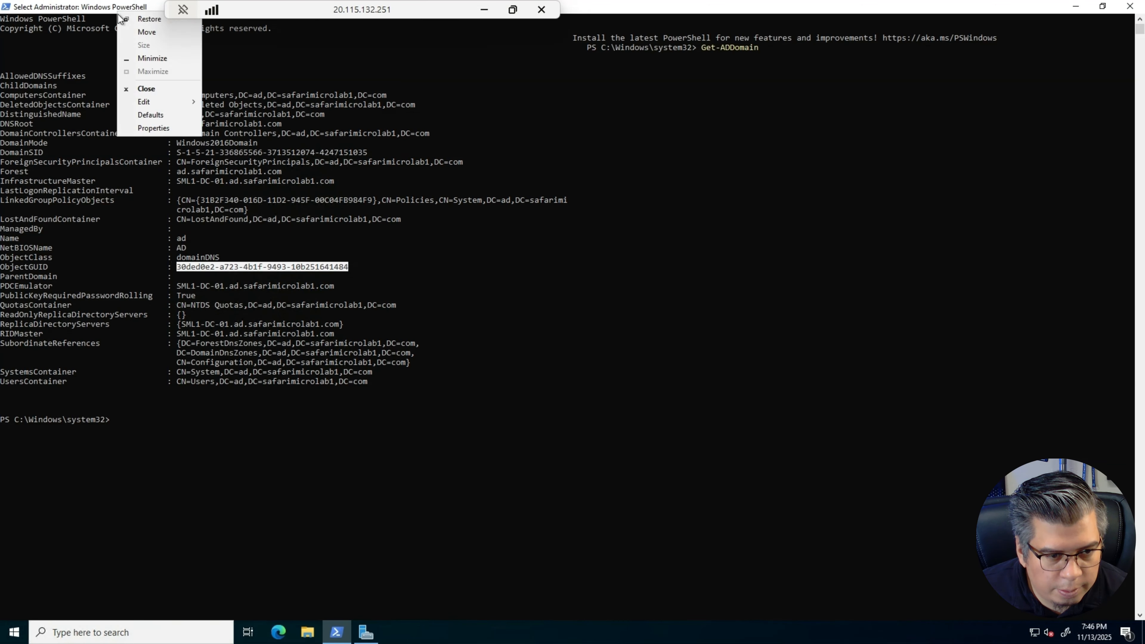
mouse_move(146, 104)
left_click(218, 115)
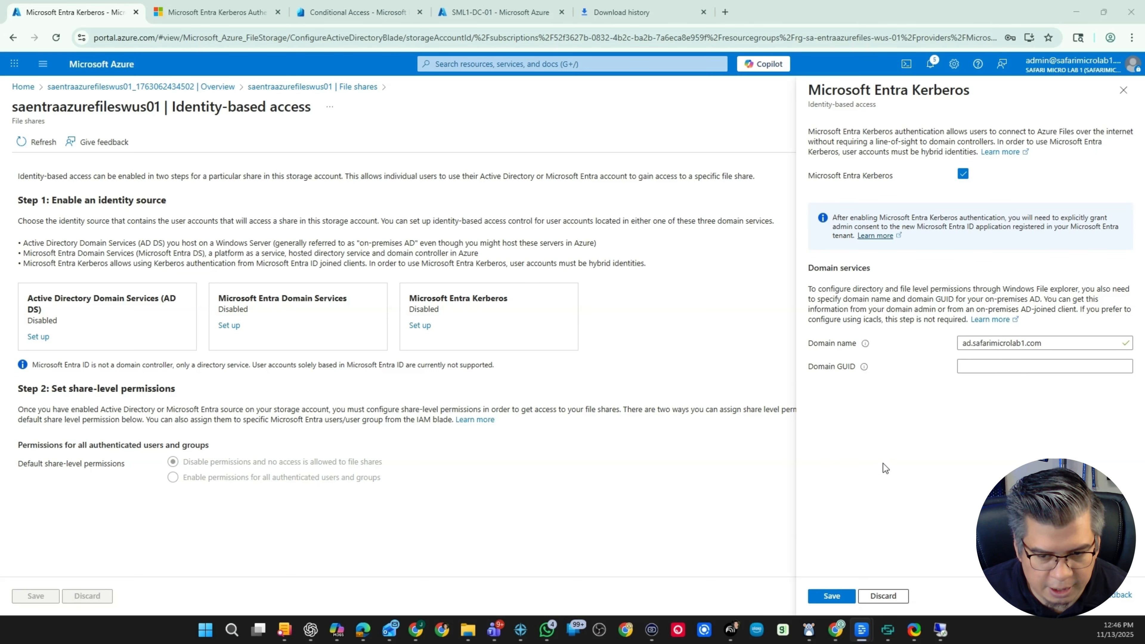
- Back in the Azure portal, paste the copied value as the domain GUID and save the Microsoft Entra Kerberos configuration
left_click(978, 366)
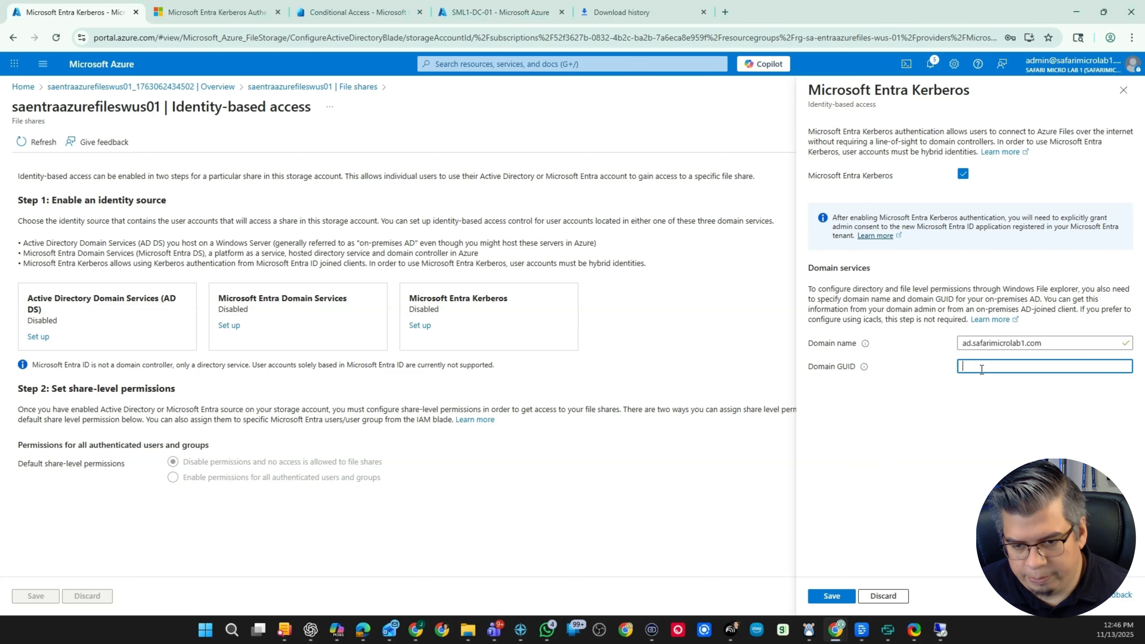
key("ctrl+v")
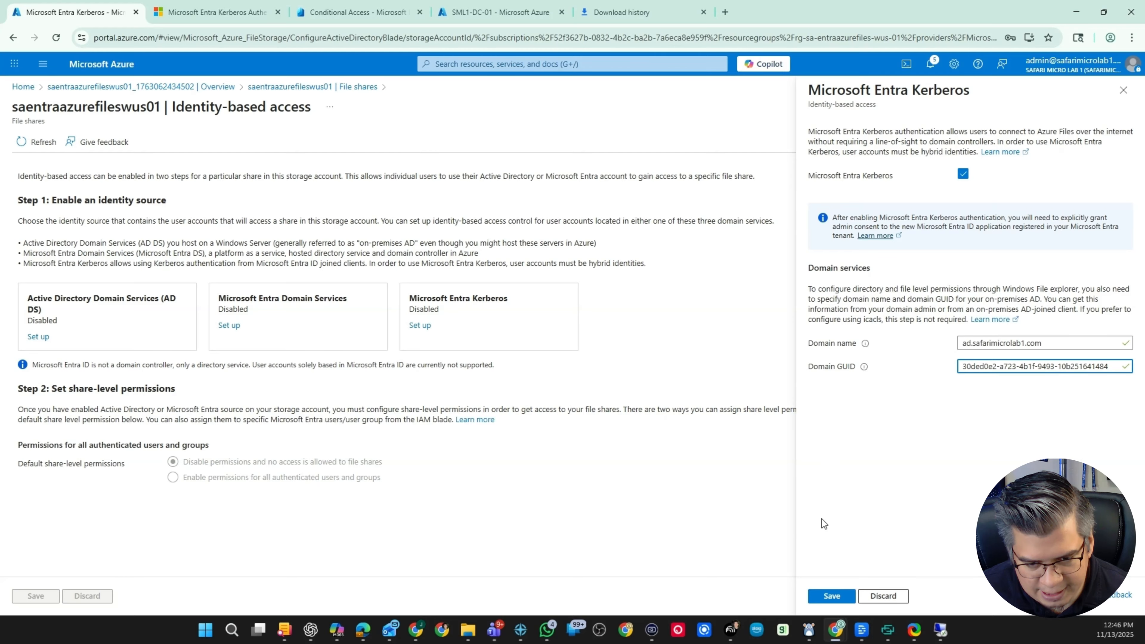
left_click(823, 600)
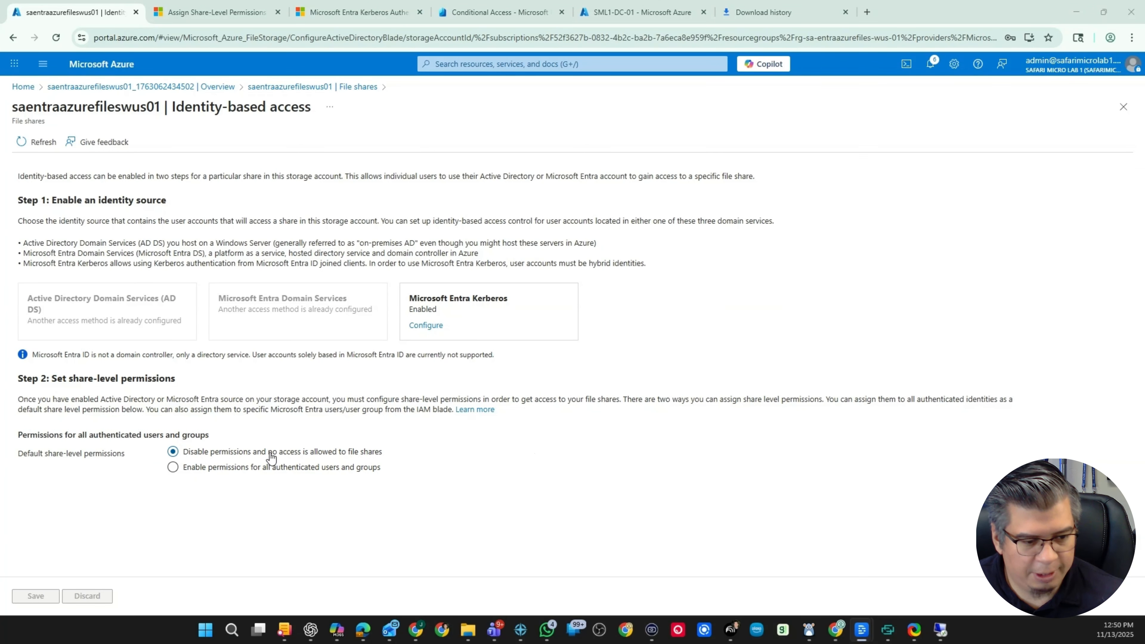
- Enable default share-level permissions for all authenticated users and groups with the Storage File Data SMB Share Reader role, and save
left_click(172, 468)
left_click(223, 493)
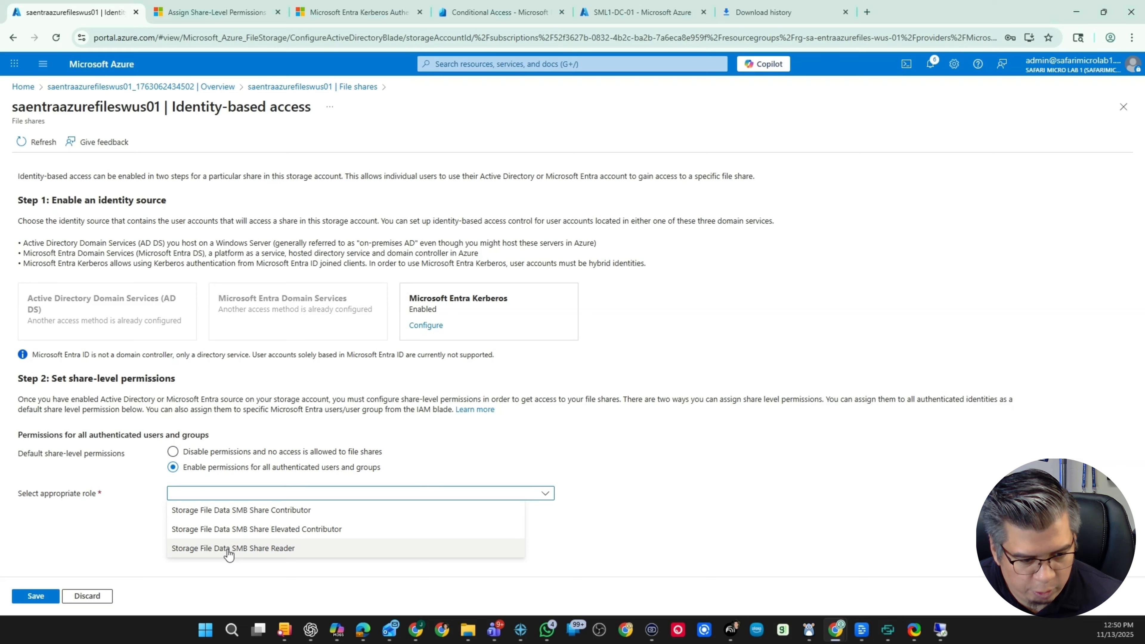
left_click(332, 554)
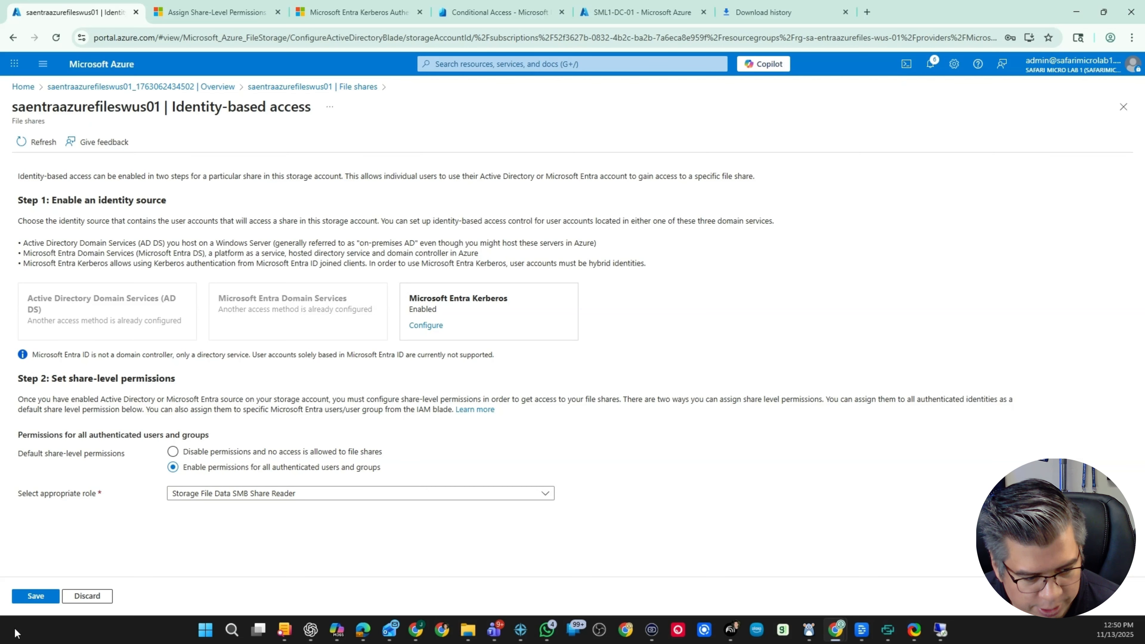
left_click(35, 596)
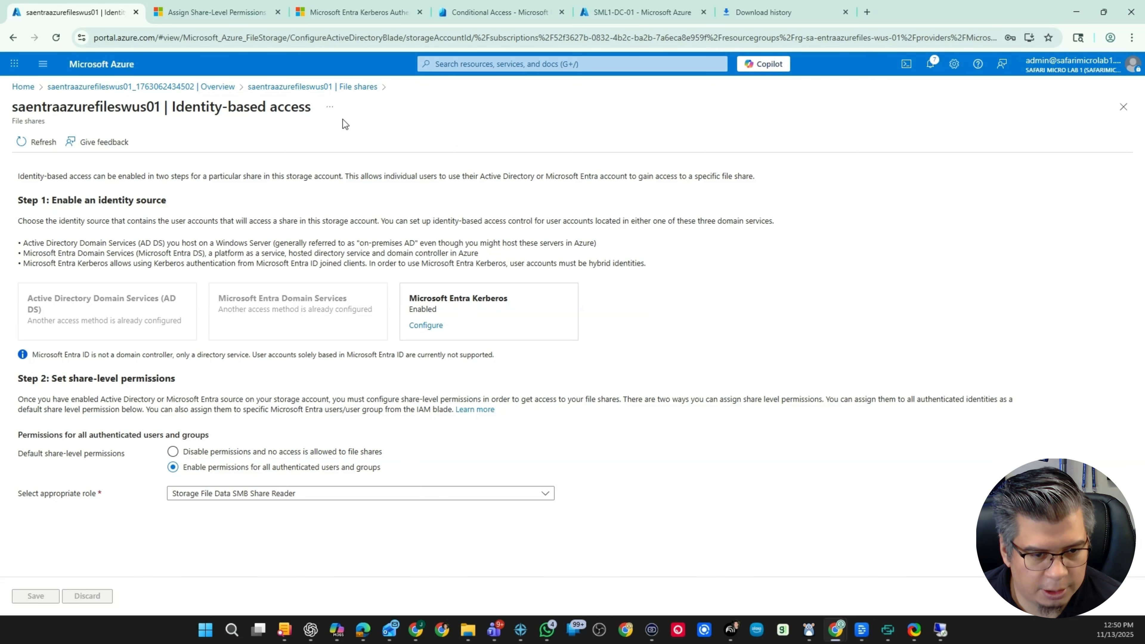
- Create an SMB file share named share1 in the storage account with 1024 GiB provisioned storage and backup disabled
left_click(352, 87)
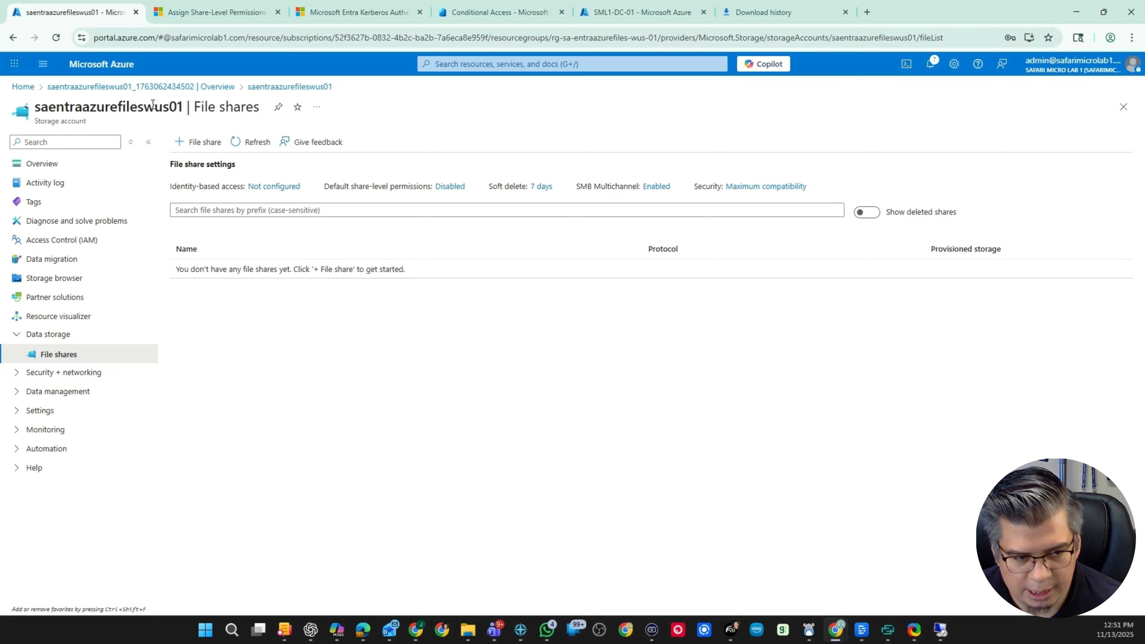
left_click(191, 143)
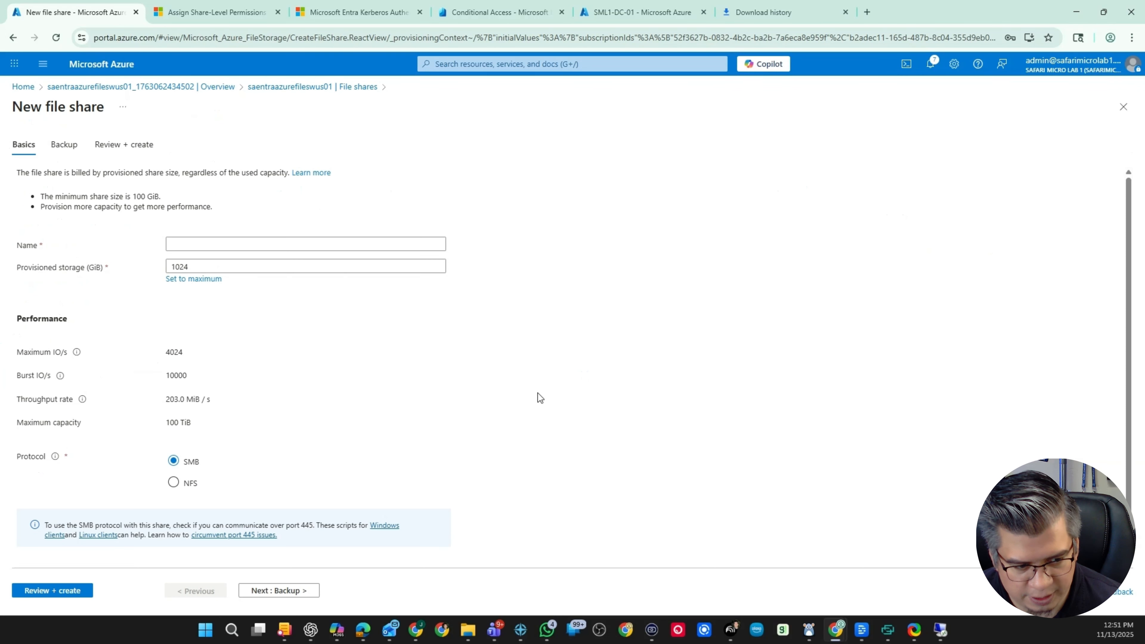
left_click(229, 243)
type("share1")
left_click(278, 582)
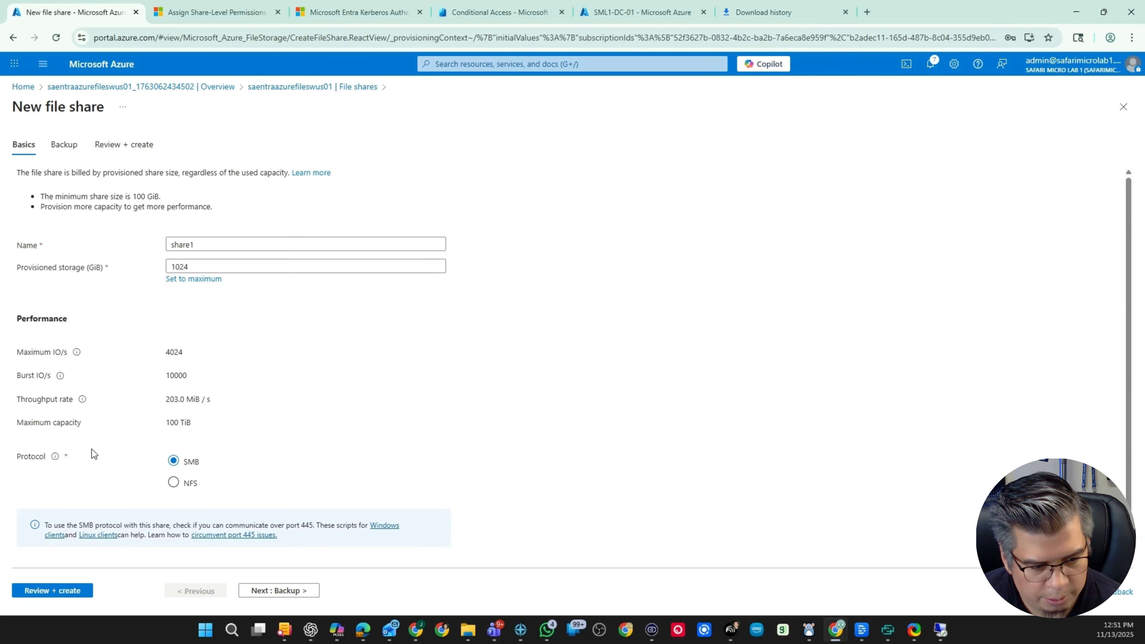
left_click(274, 595)
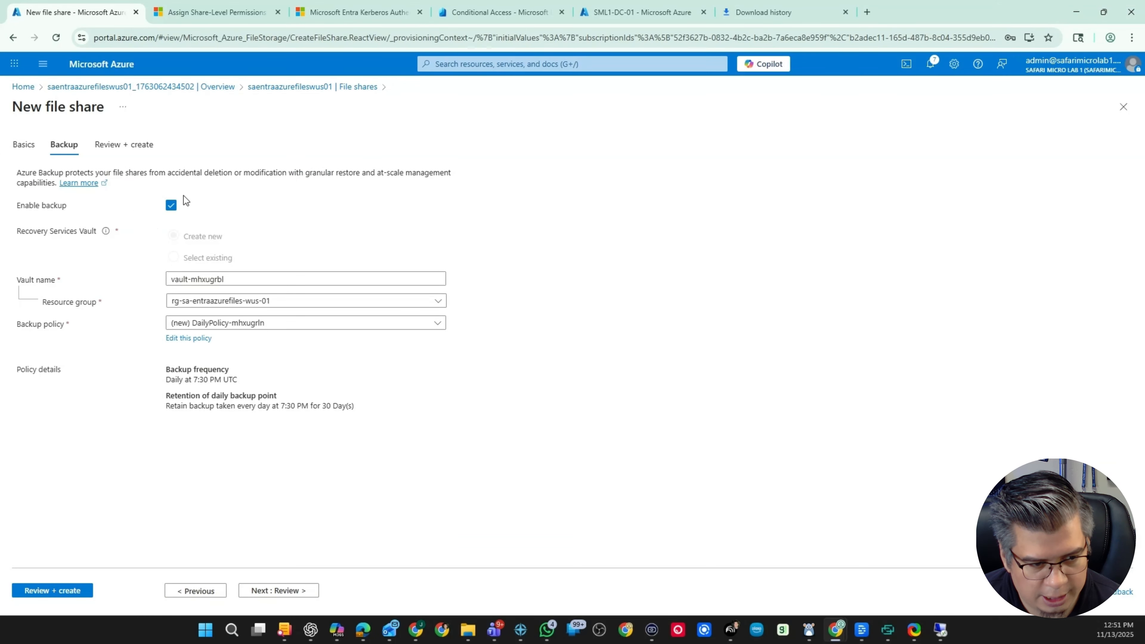
left_click(171, 206)
left_click(271, 592)
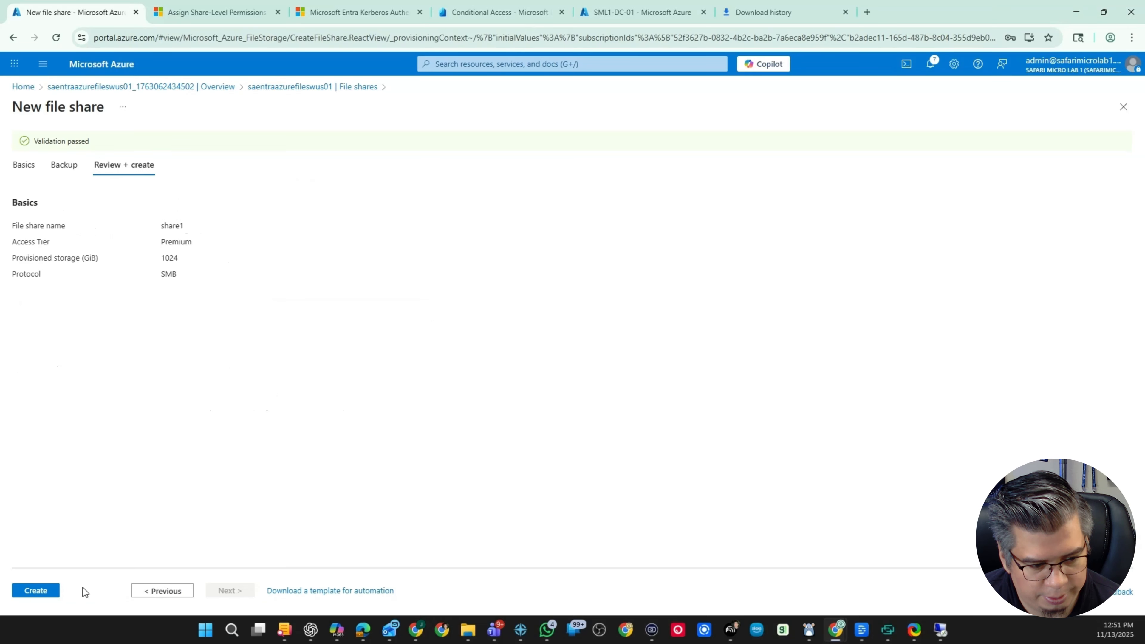
left_click(49, 589)
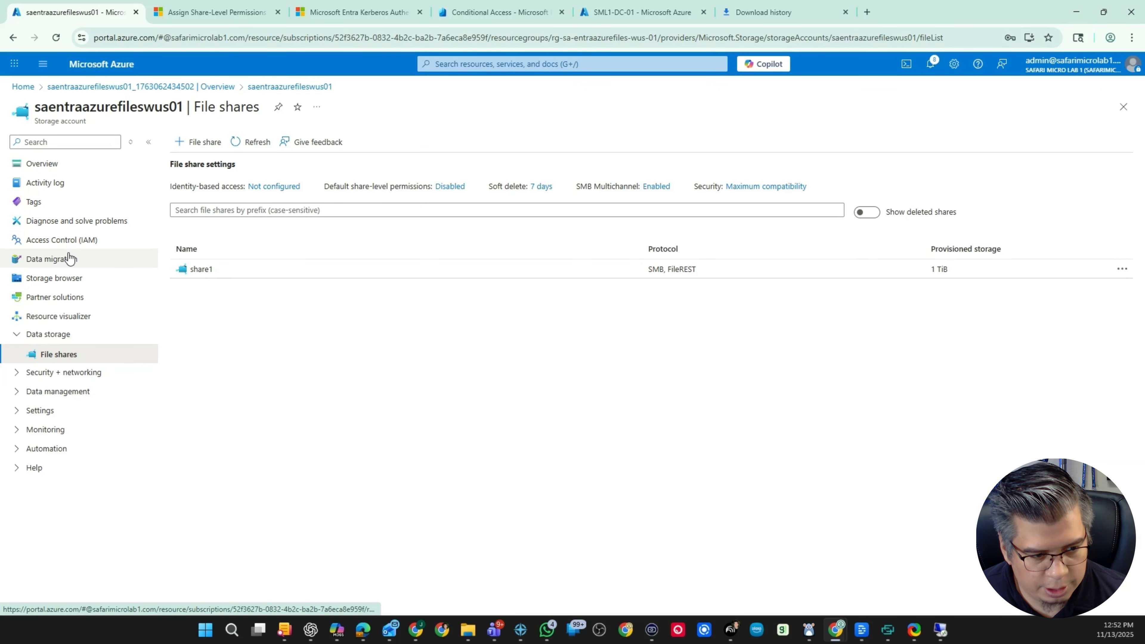
- Start a role assignment on the storage account's access control with the Storage File Data SMB Share Elevated Contributor role
left_click(70, 242)
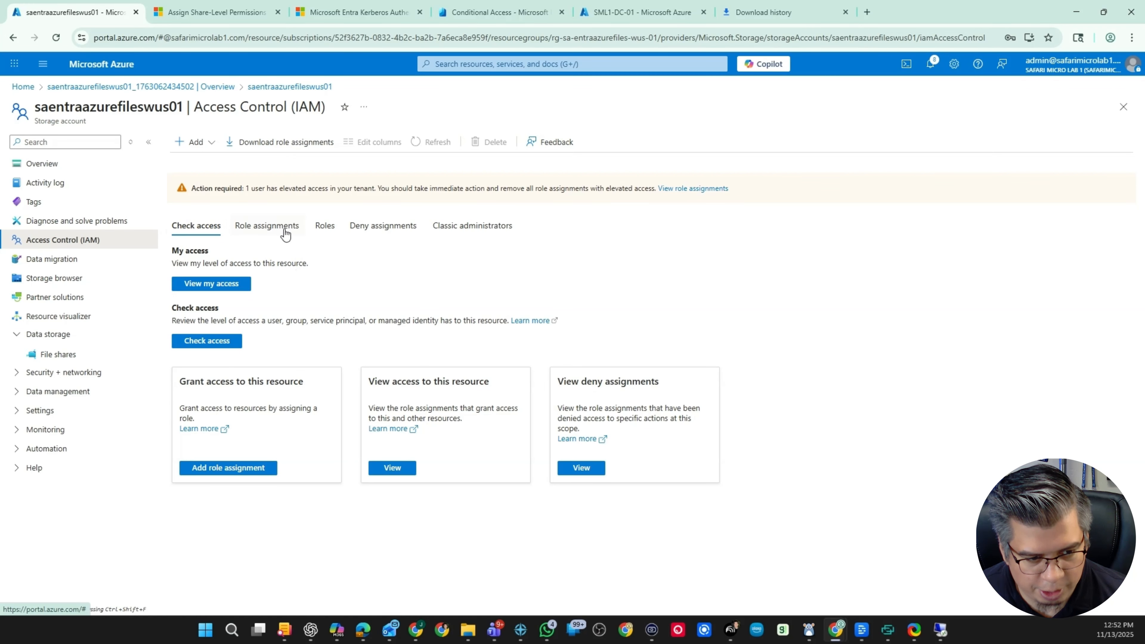
left_click(190, 142)
left_click(205, 159)
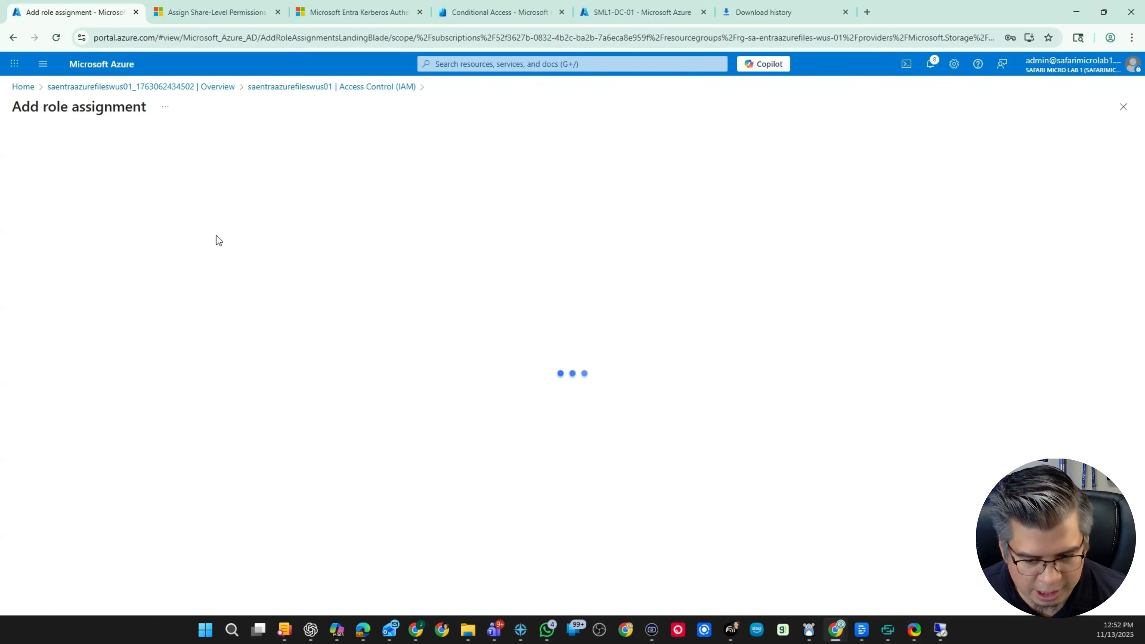
left_click(136, 268)
type("smb")
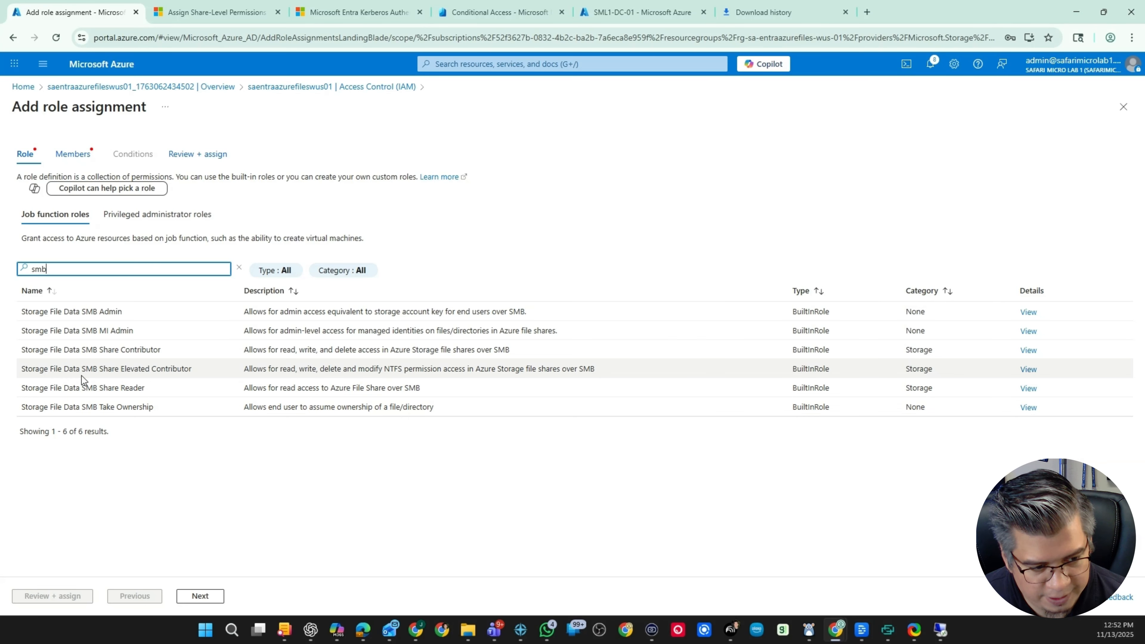
left_click(115, 374)
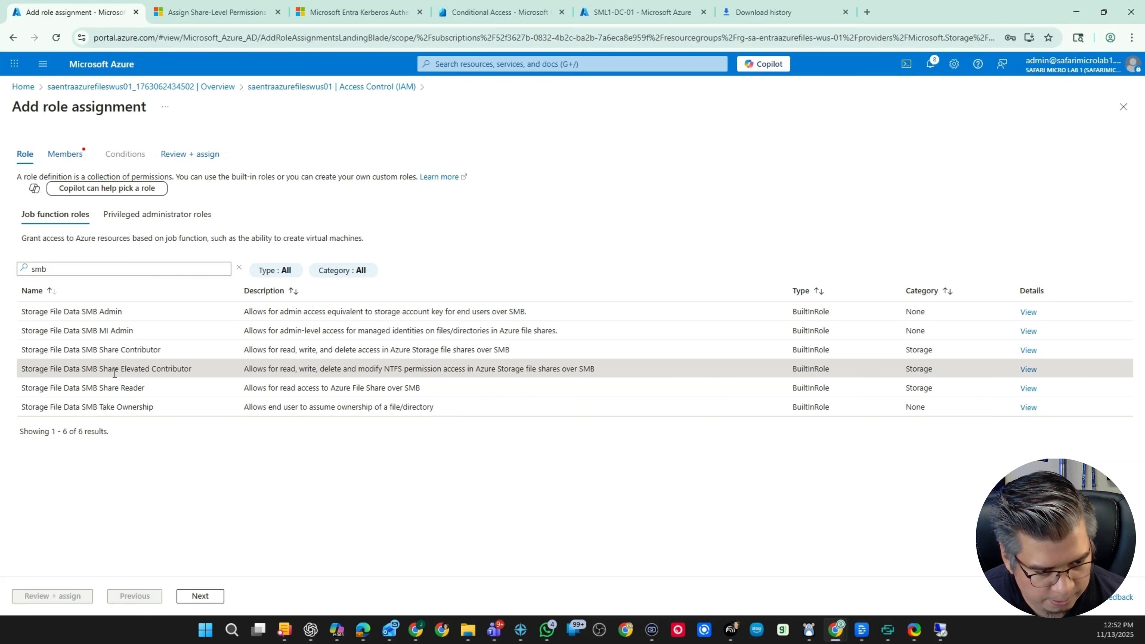
left_click(201, 597)
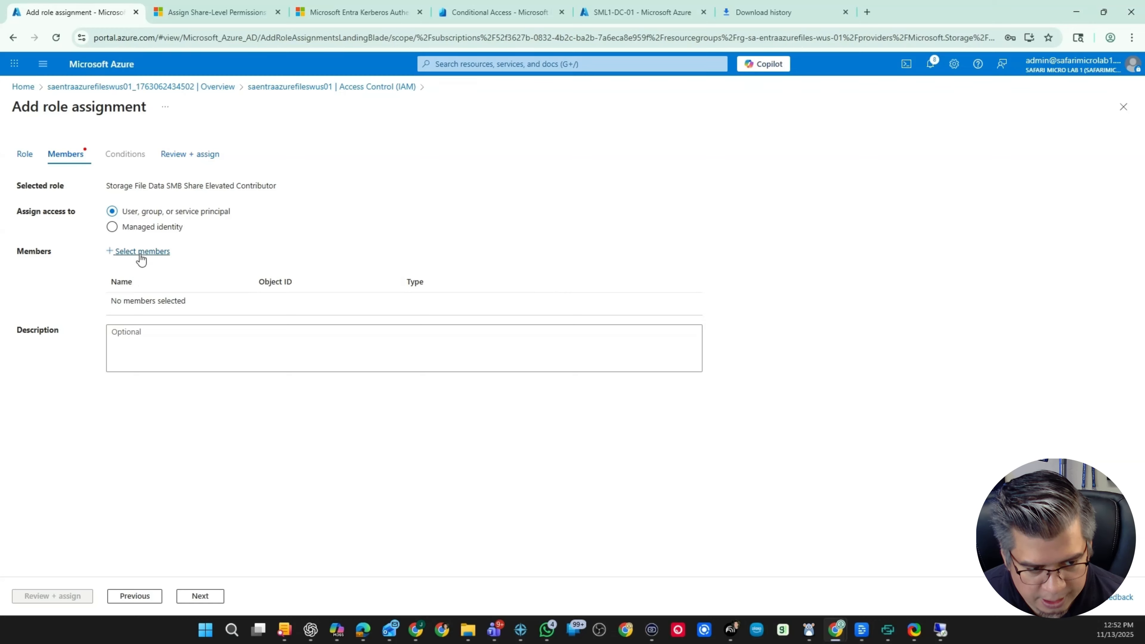
- Add the lab admin account and the second administrator user as members, review the role and members, and complete the assignment
left_click(151, 252)
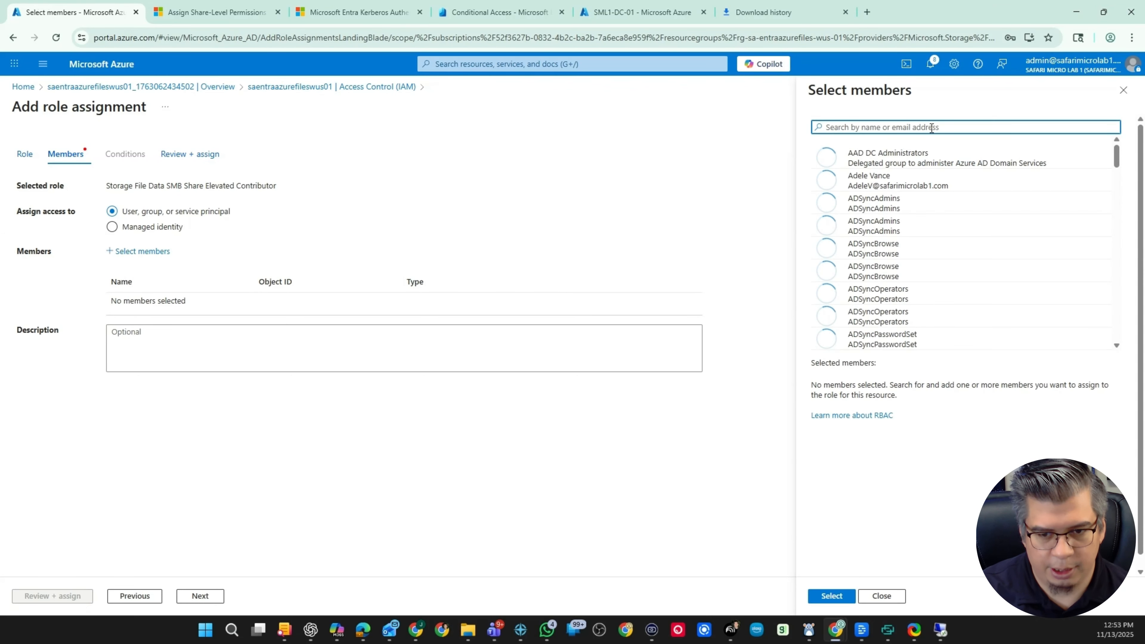
type("admin")
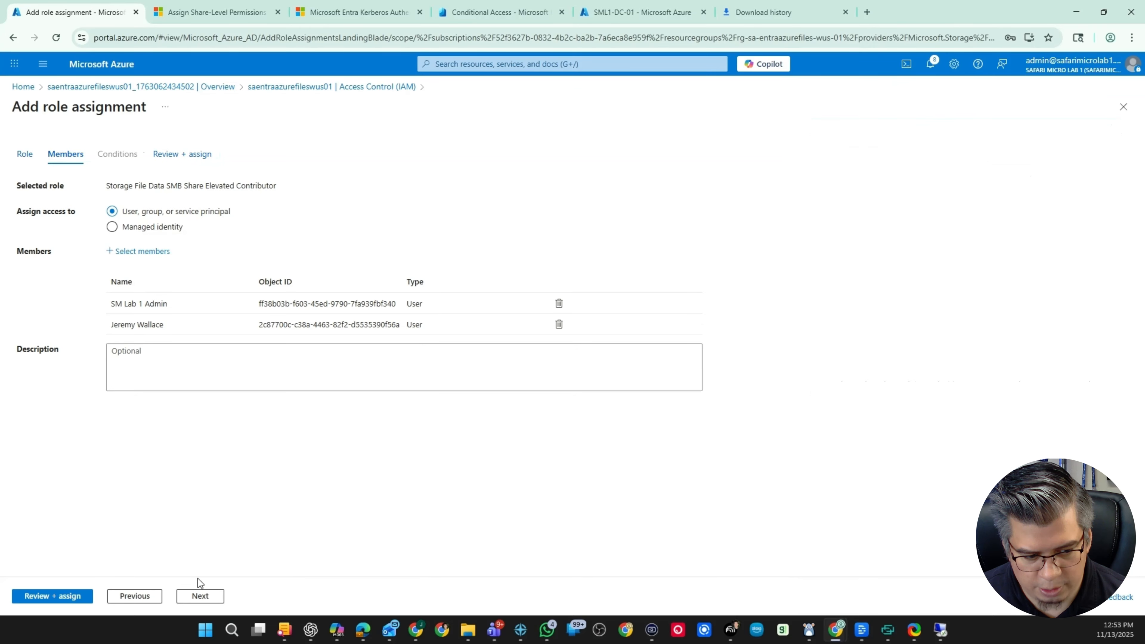
left_click(199, 597)
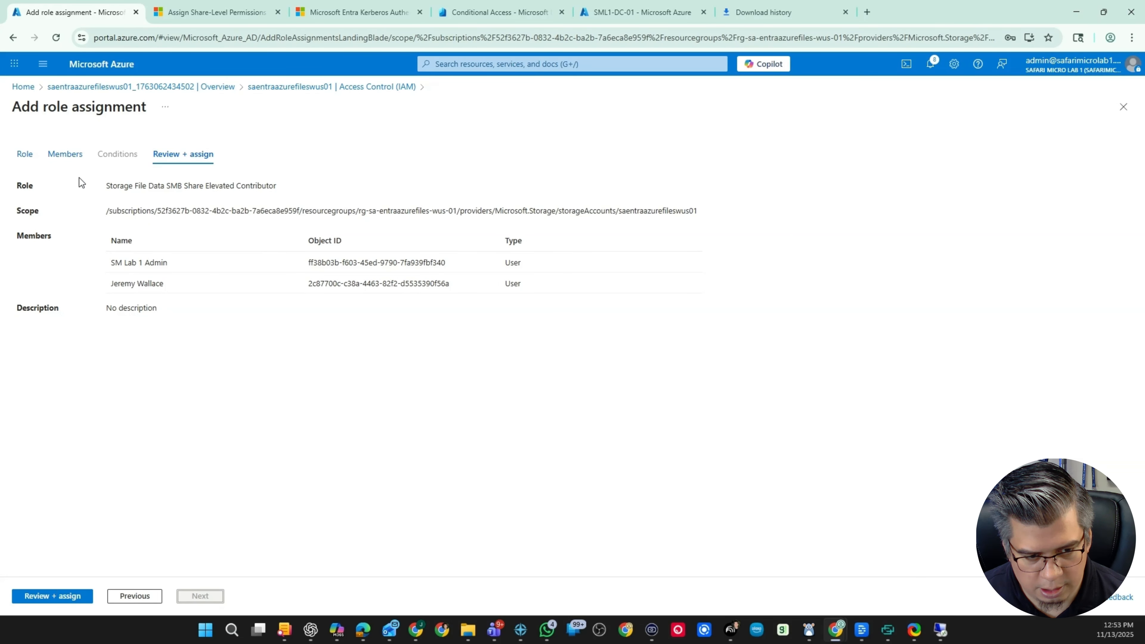
left_click(25, 154)
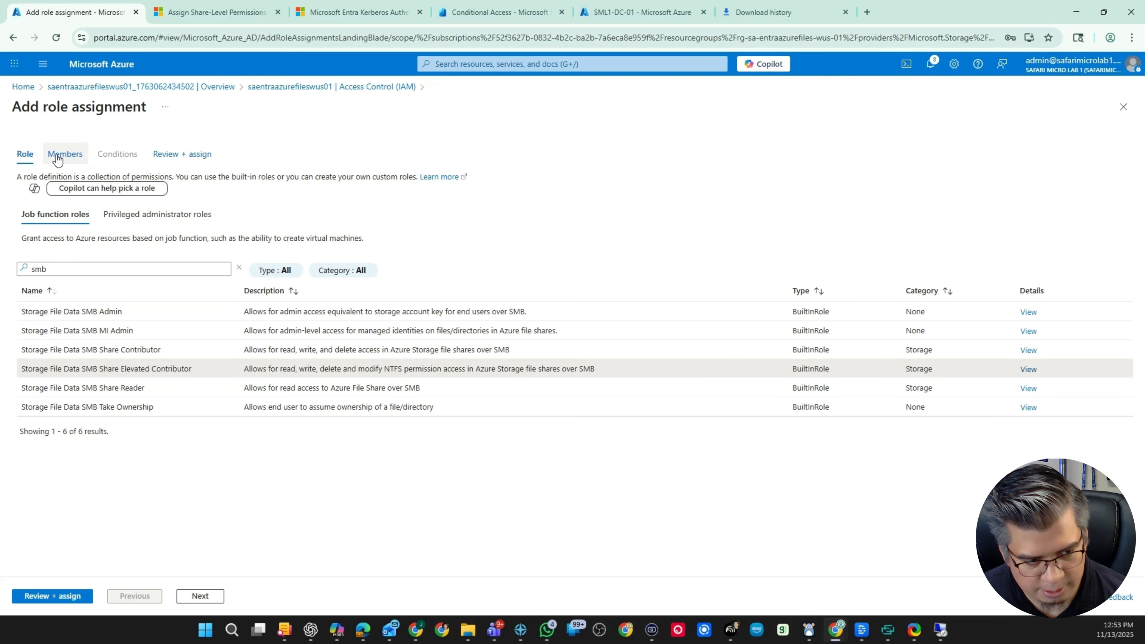
left_click(56, 156)
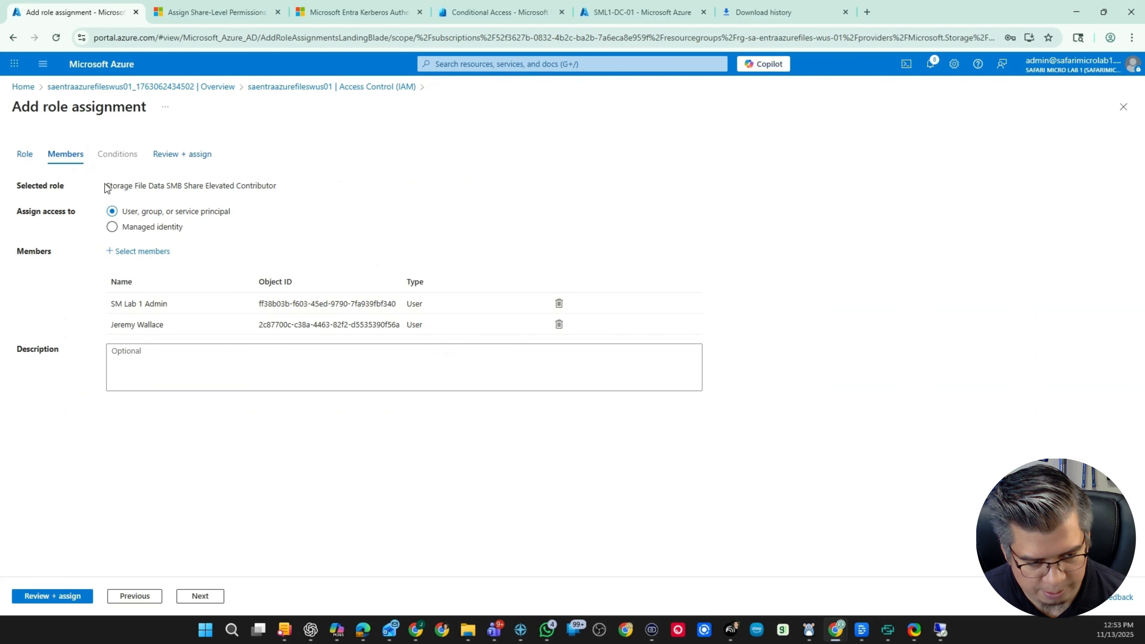
left_click(171, 164)
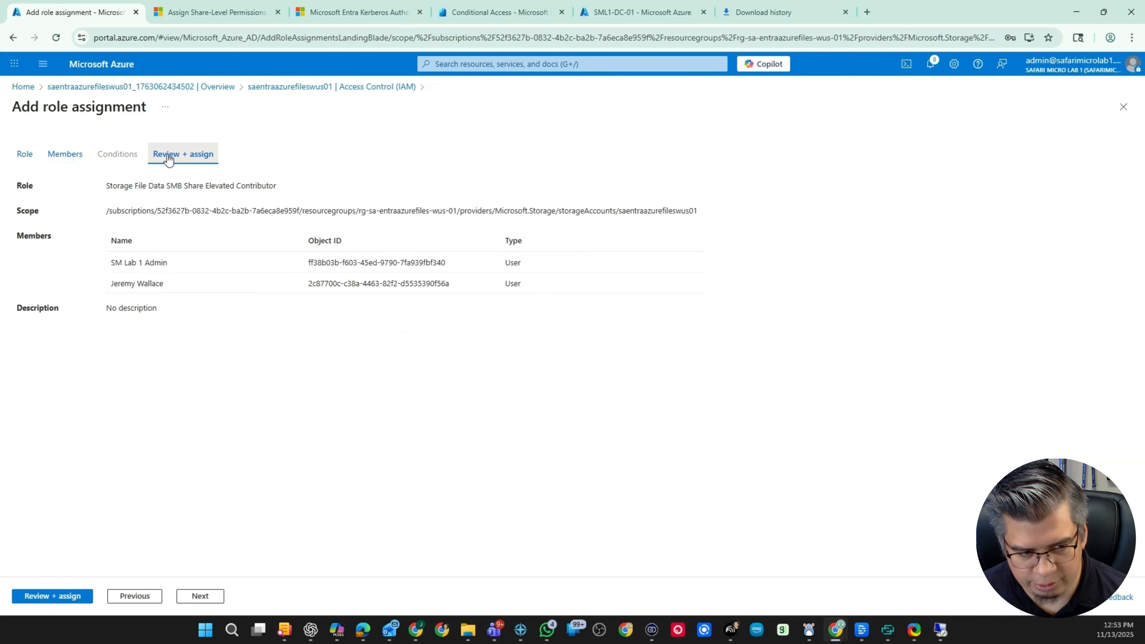
left_click(54, 598)
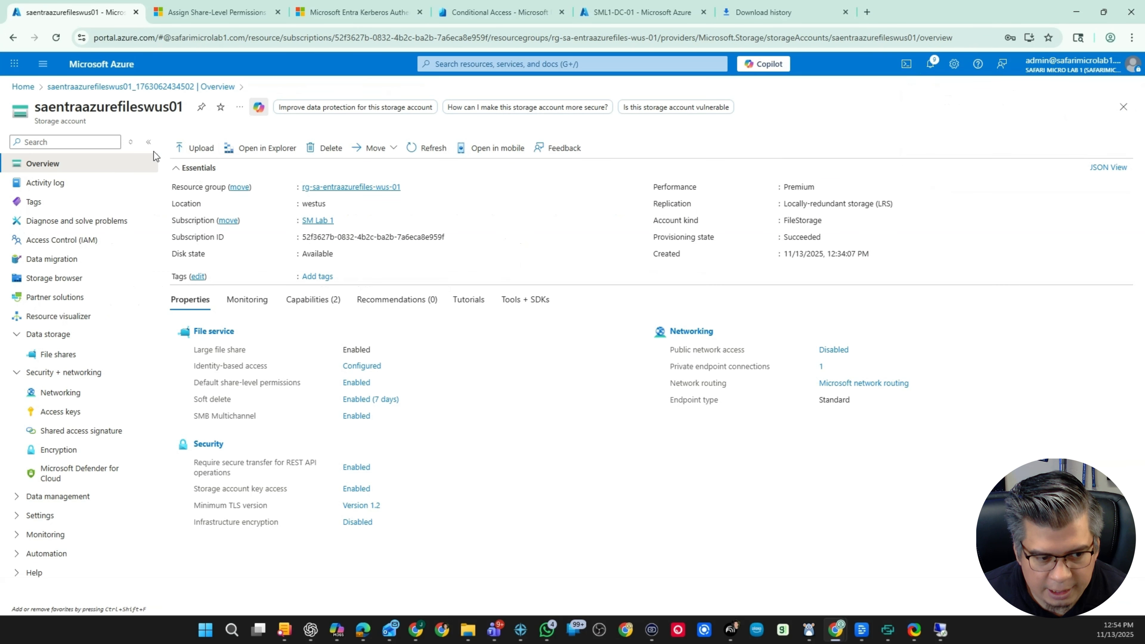
- Open the private endpoint pe-saentraazurefileswus01 from the storage account's networking settings and examine its properties and DNS configuration
left_click(58, 354)
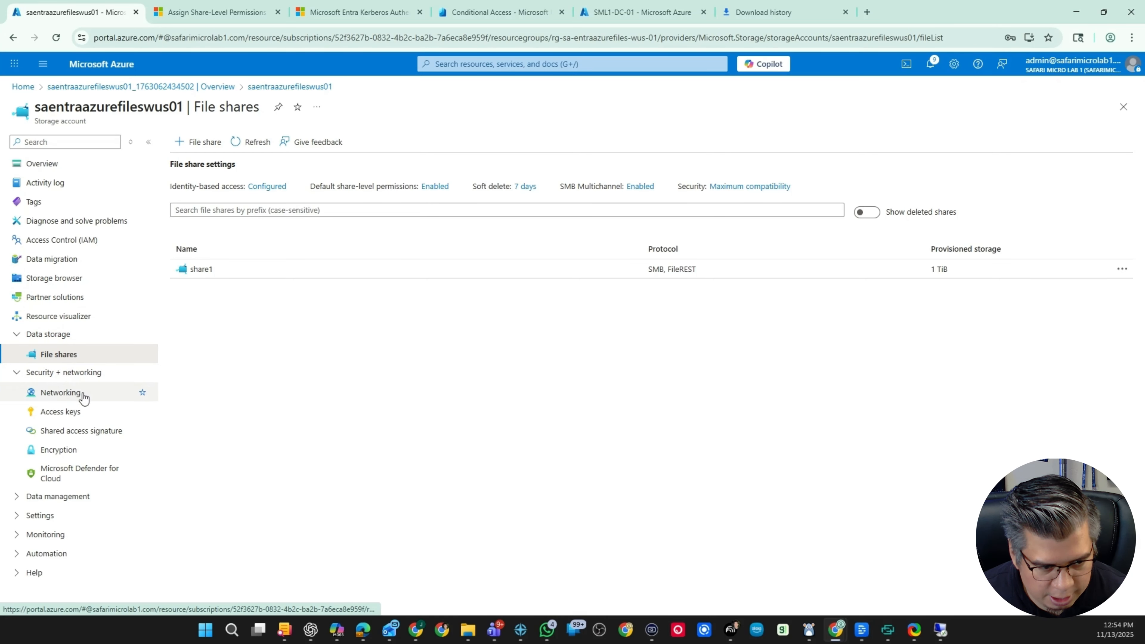
left_click(52, 393)
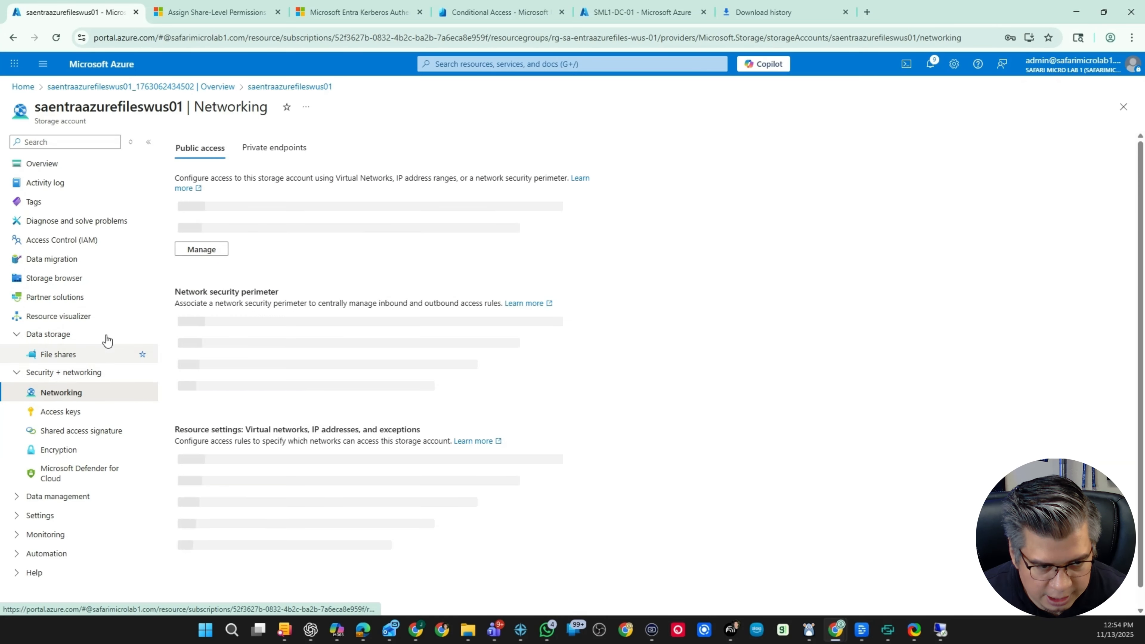
left_click(275, 151)
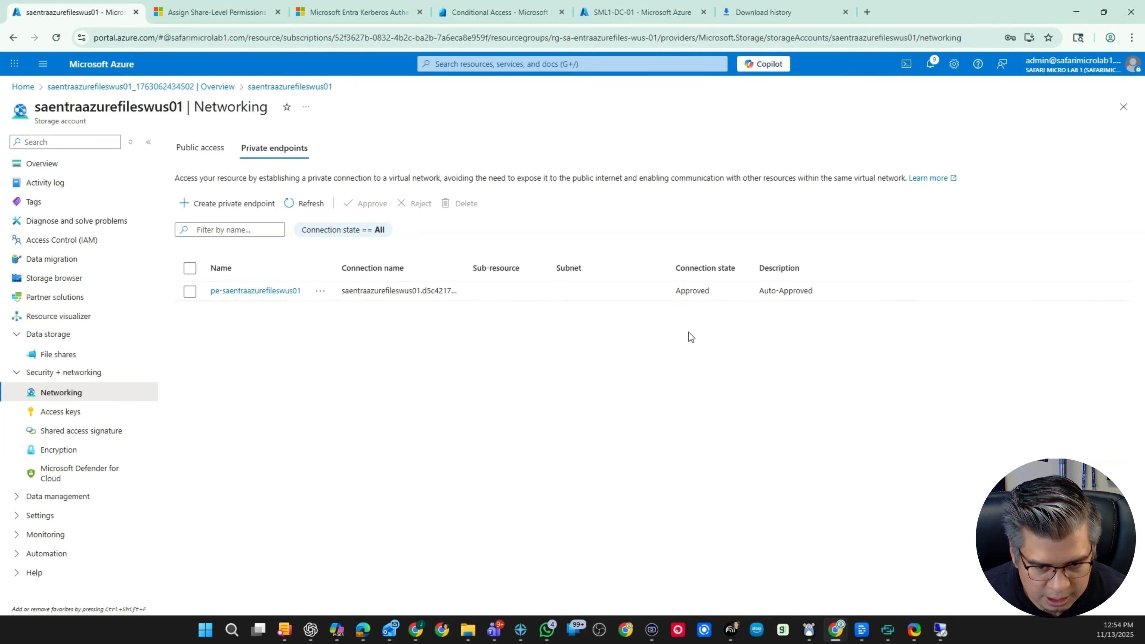
left_click(250, 293)
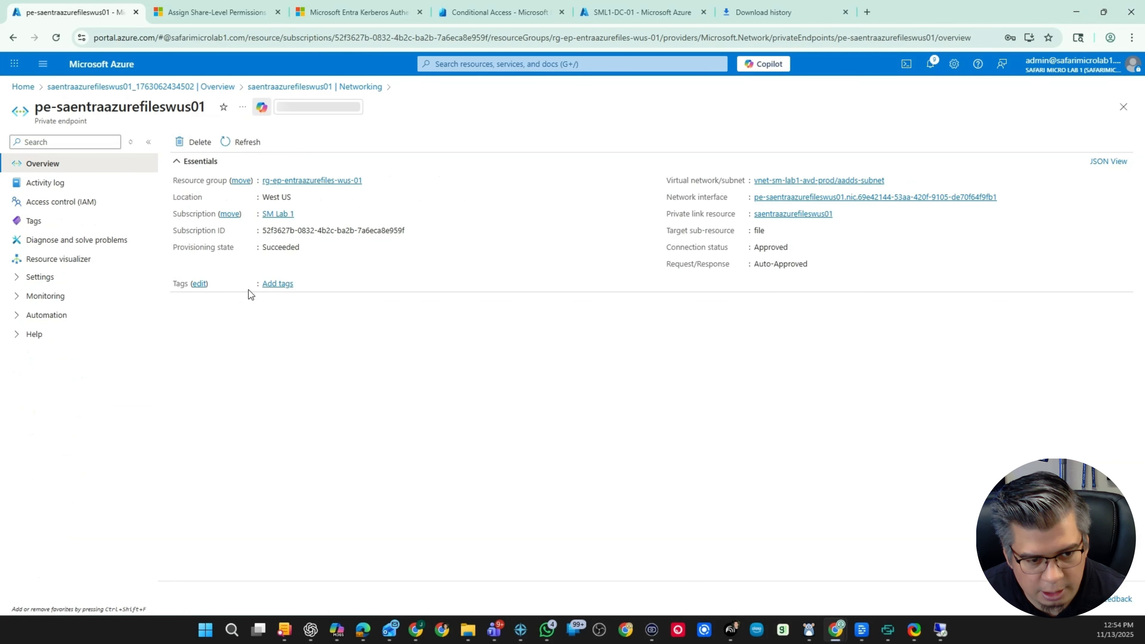
left_click(40, 277)
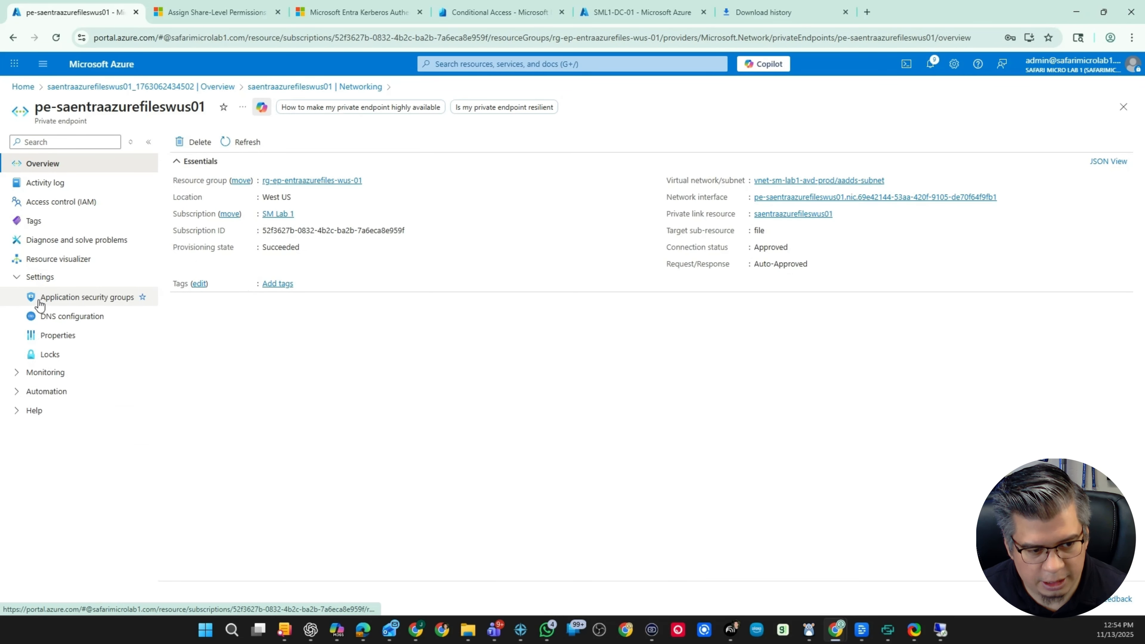
left_click(52, 340)
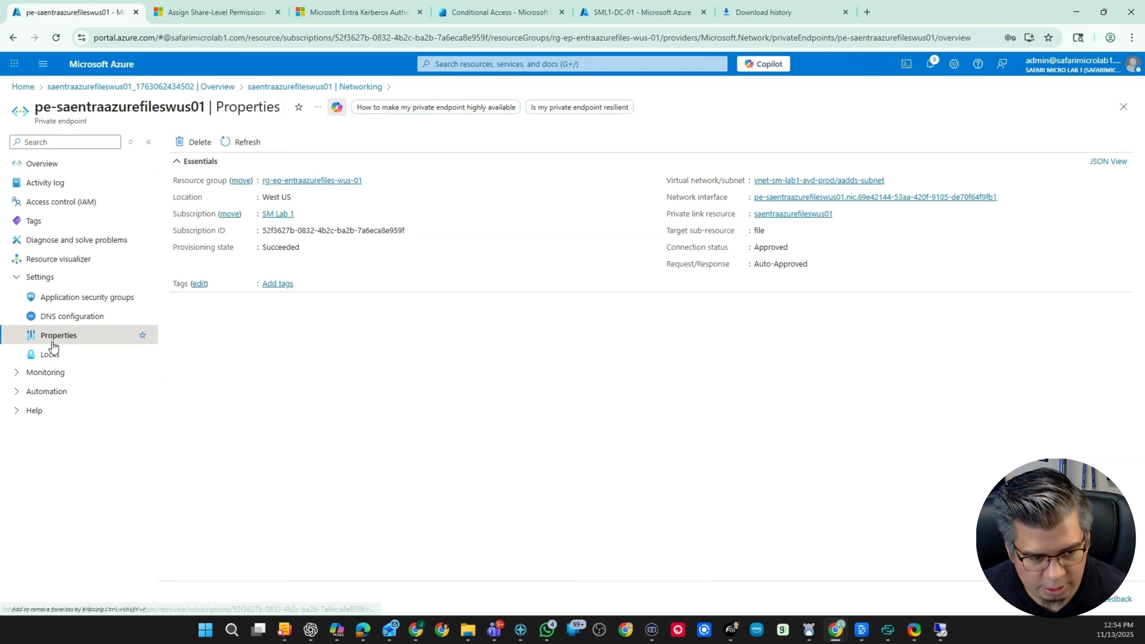
left_click(57, 316)
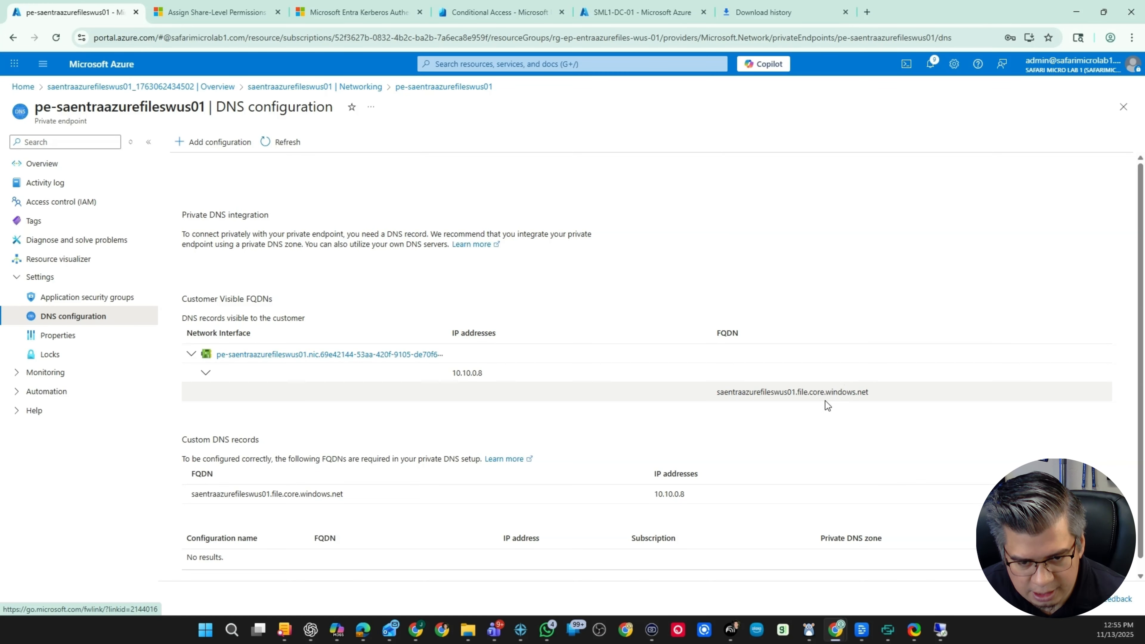
scroll(338, 469, "down", 1)
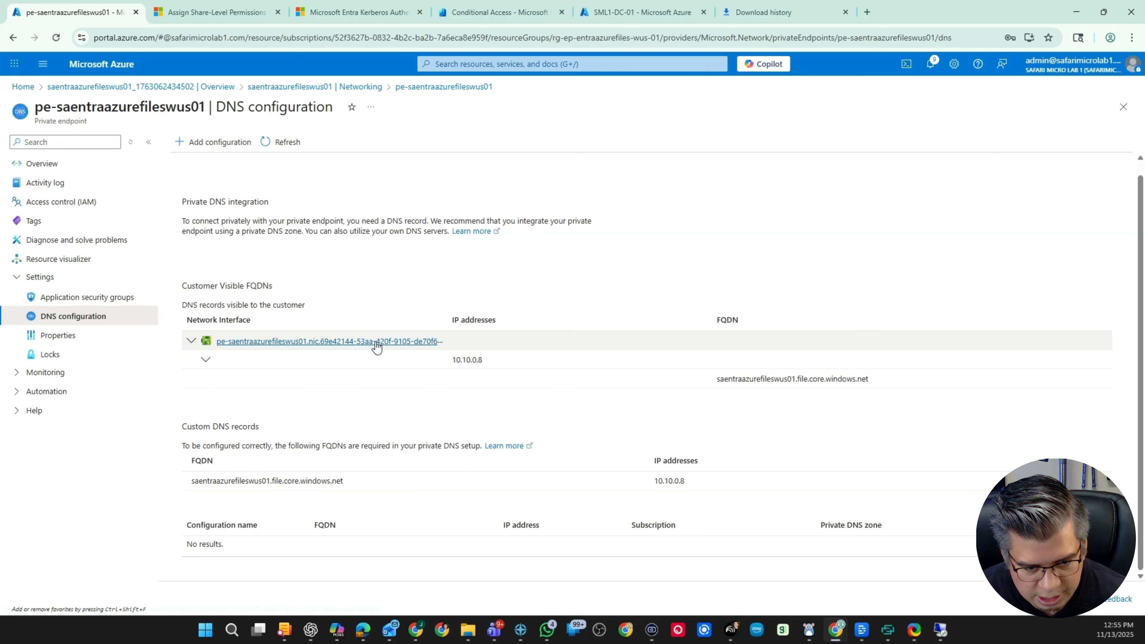
left_click(40, 164)
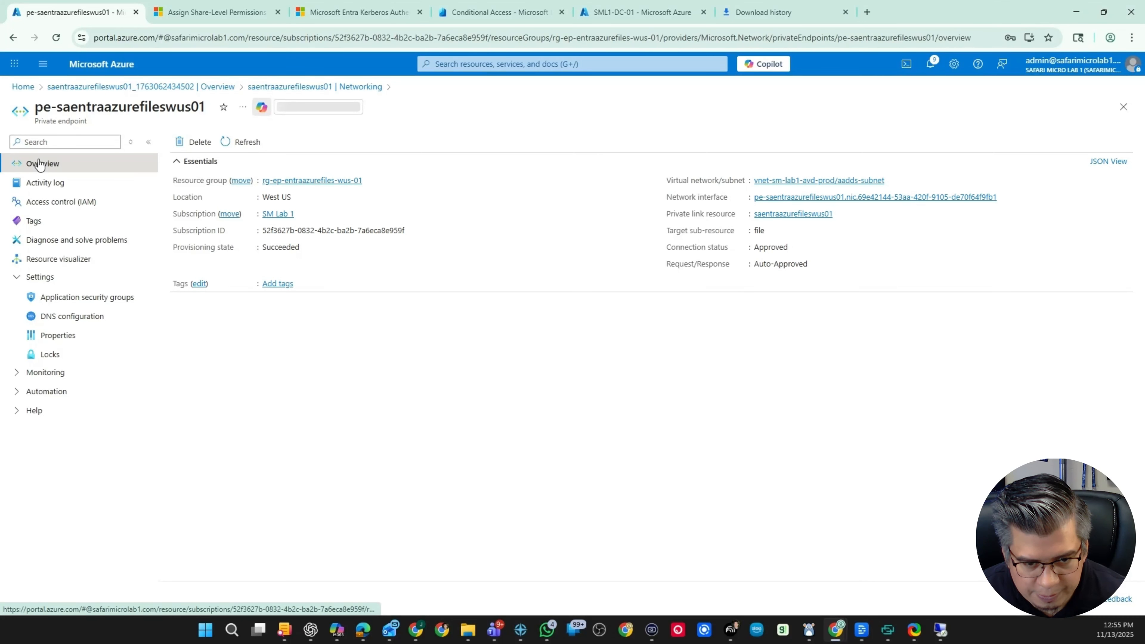
- Copy the file service FQDN from the private endpoint's DNS configuration
left_click(72, 316)
left_click_drag(893, 395, 708, 403)
right_click(770, 388)
left_click(794, 404)
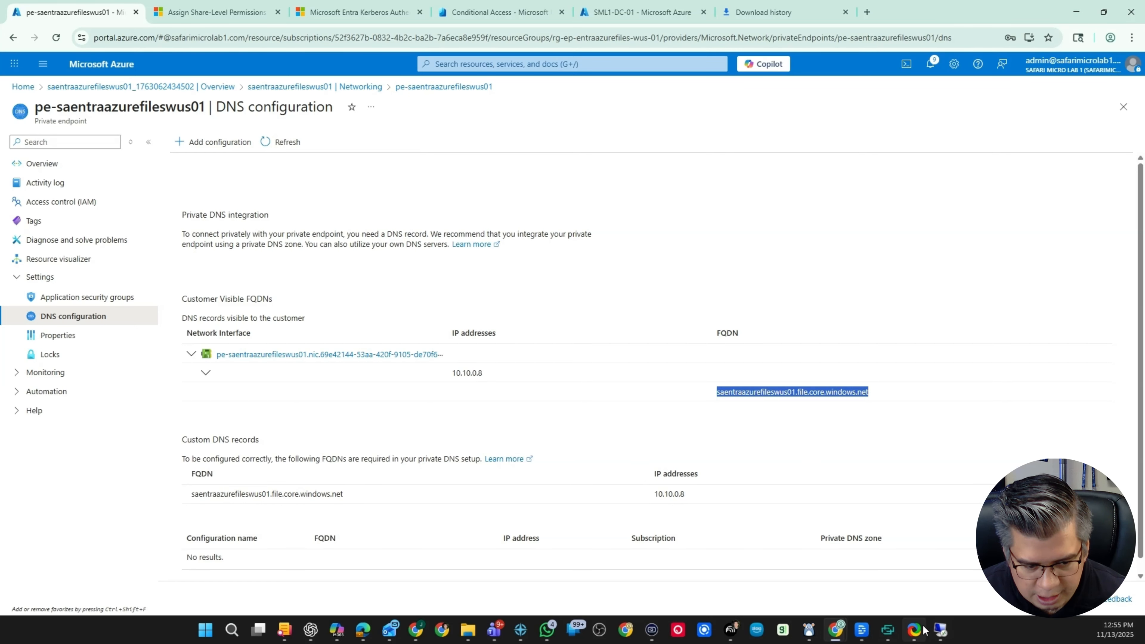
- Open a local Command Prompt and run nslookup on saentraazurefileswus01.file.core.windows.net
left_click(231, 630)
left_click(383, 552)
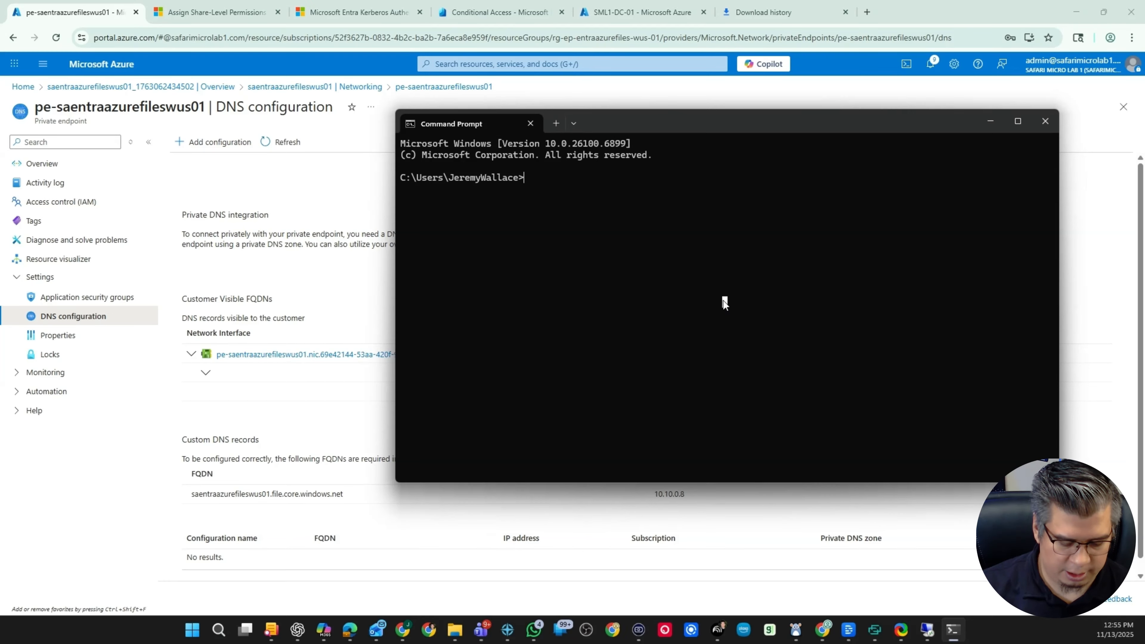
type("nslookup")
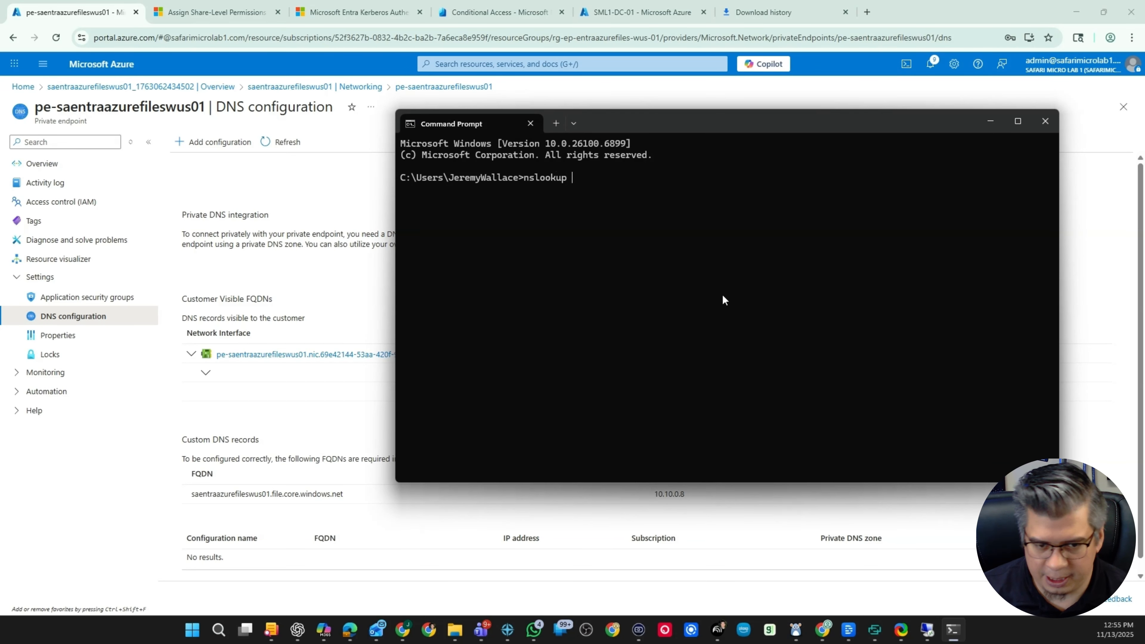
key("ctrl+v")
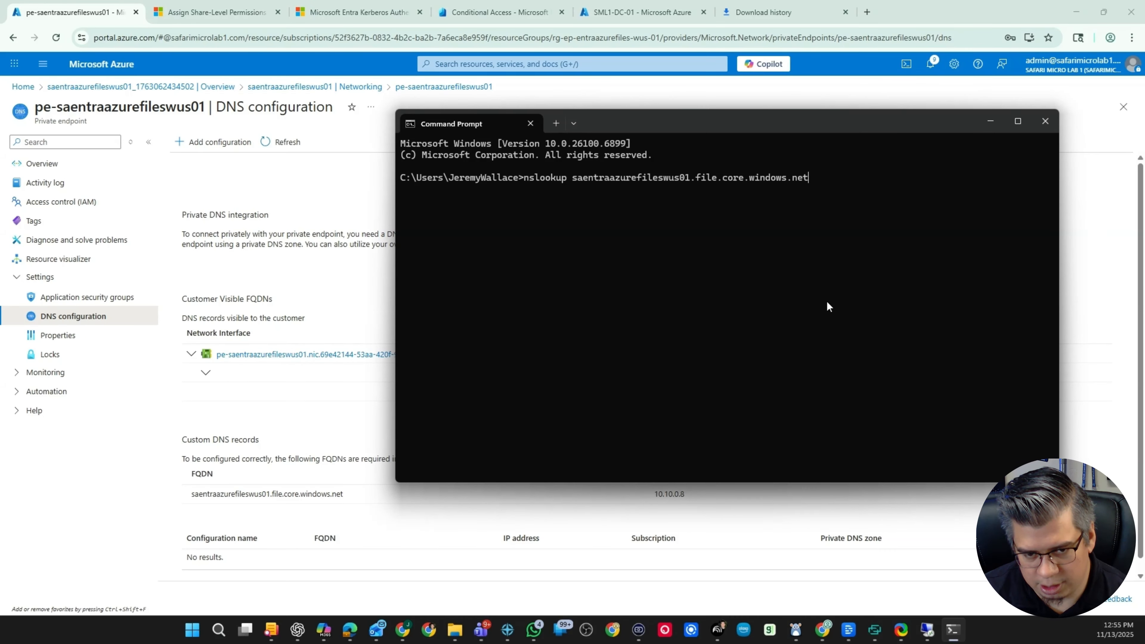
key("Return")
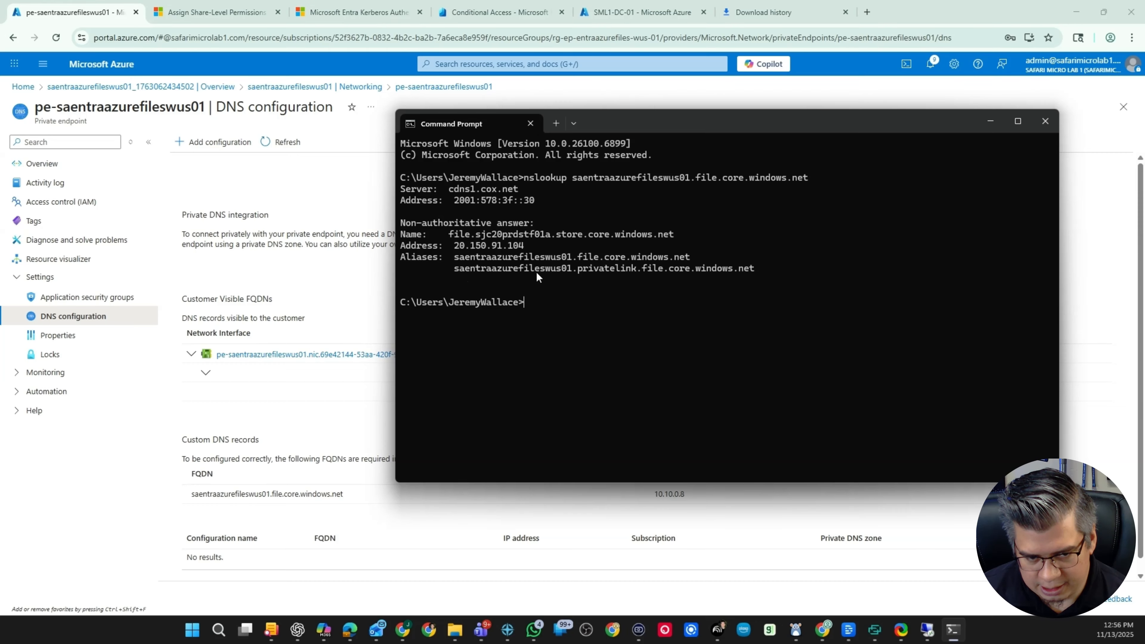
- Highlight the privatelink.file.core.windows.net part of the storage account's alias in the nslookup output
left_click_drag(556, 270, 762, 269)
left_click(750, 269)
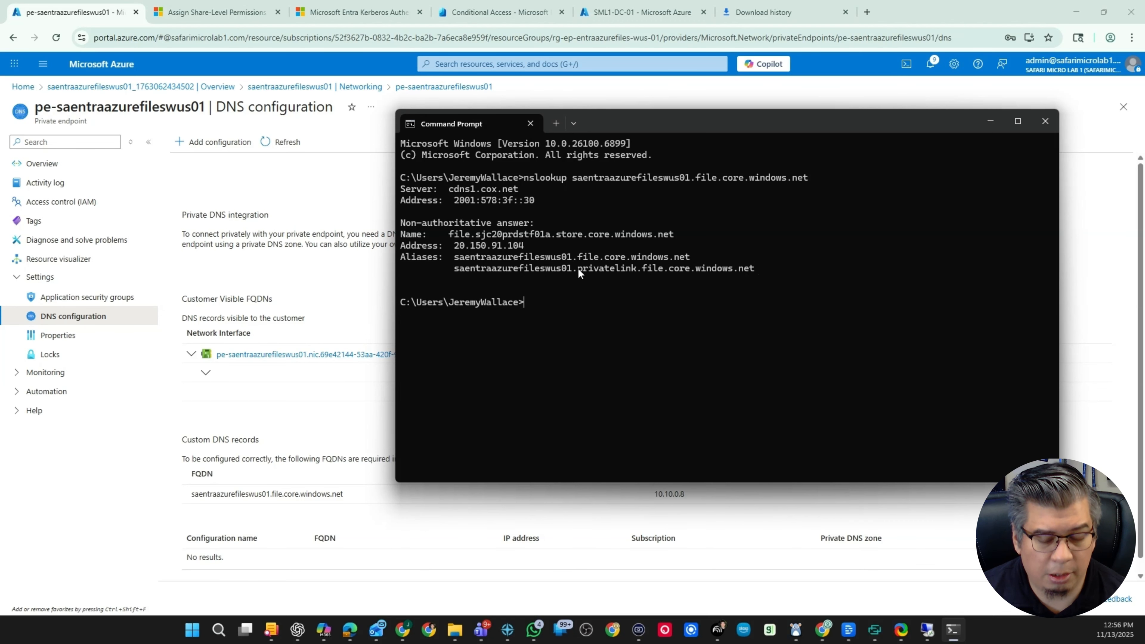
left_click_drag(579, 269, 750, 268)
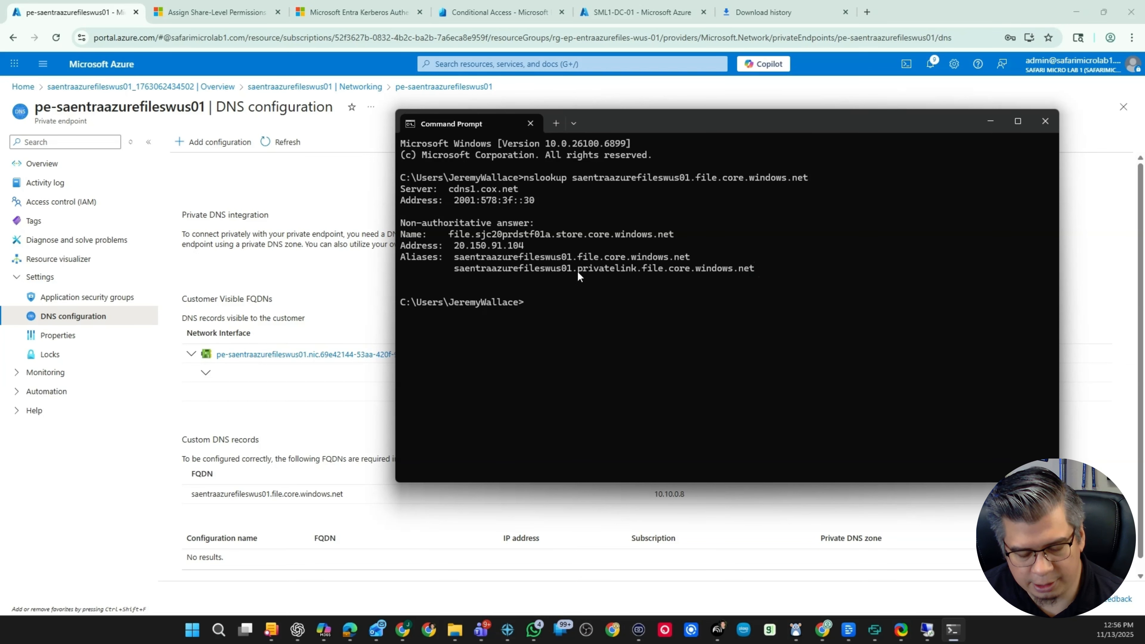
left_click_drag(578, 270, 642, 269)
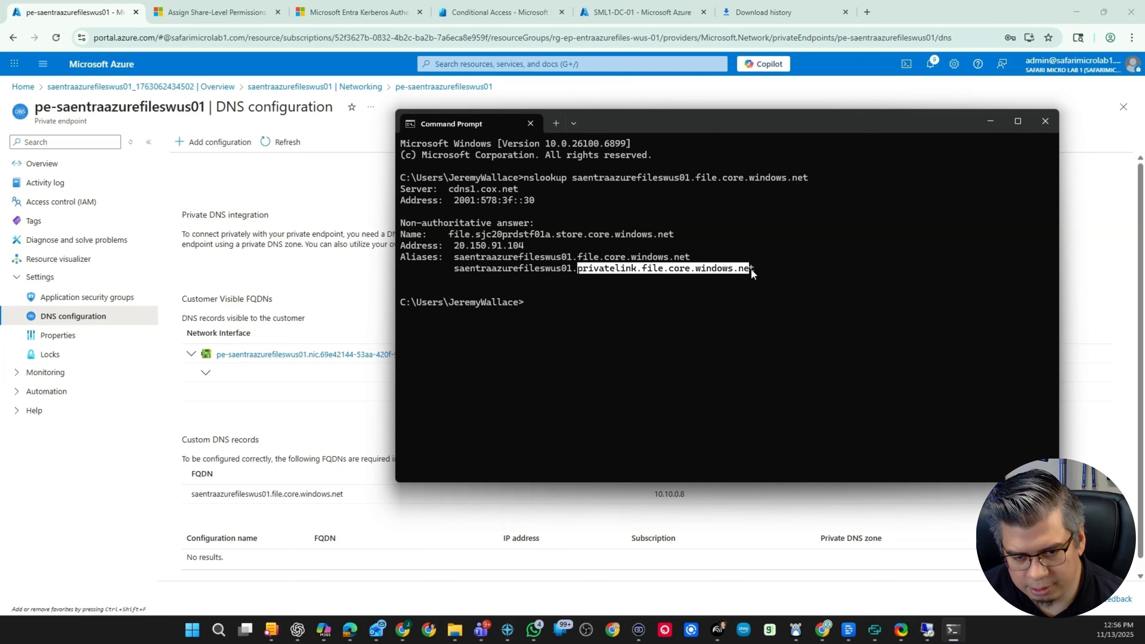
- Copy privatelink.file.core.windows.net from the alias line of the nslookup output in Command Prompt
left_click_drag(752, 271, 754, 269)
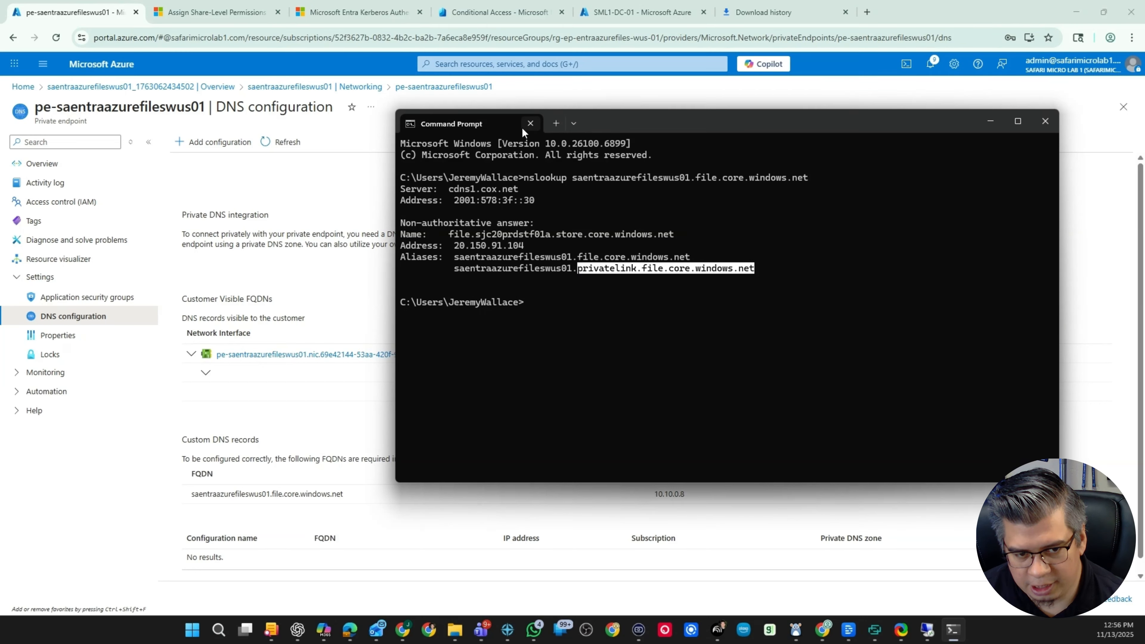
right_click(511, 122)
right_click(653, 125)
left_click(783, 266)
left_click_drag(764, 269, 576, 270)
key("ctrl+c")
left_click(596, 299)
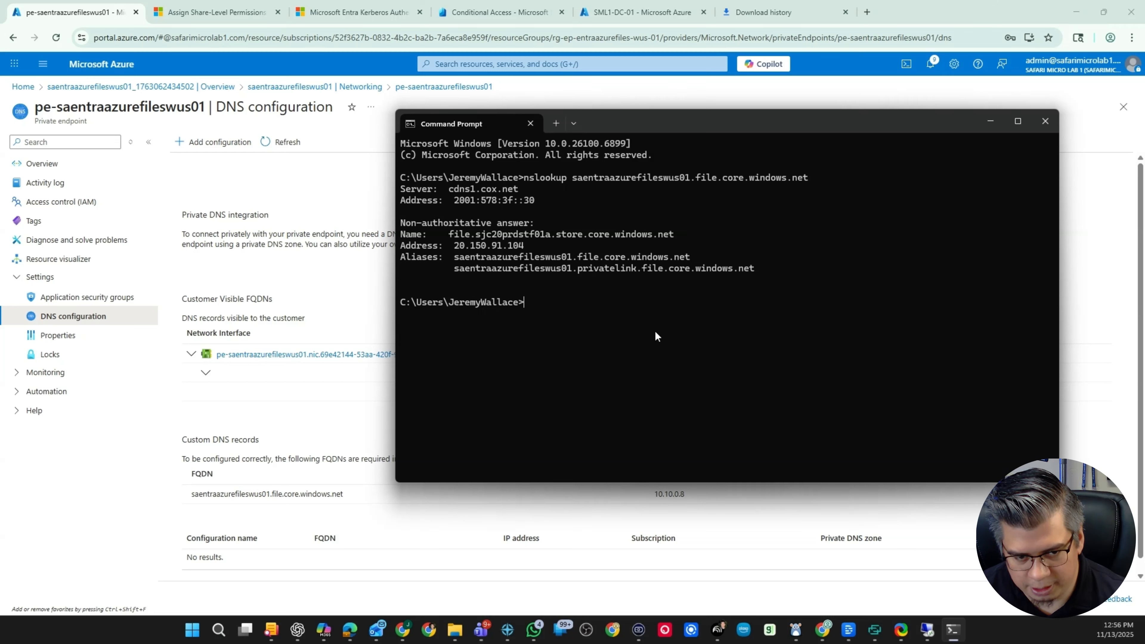
key("ctrl+v")
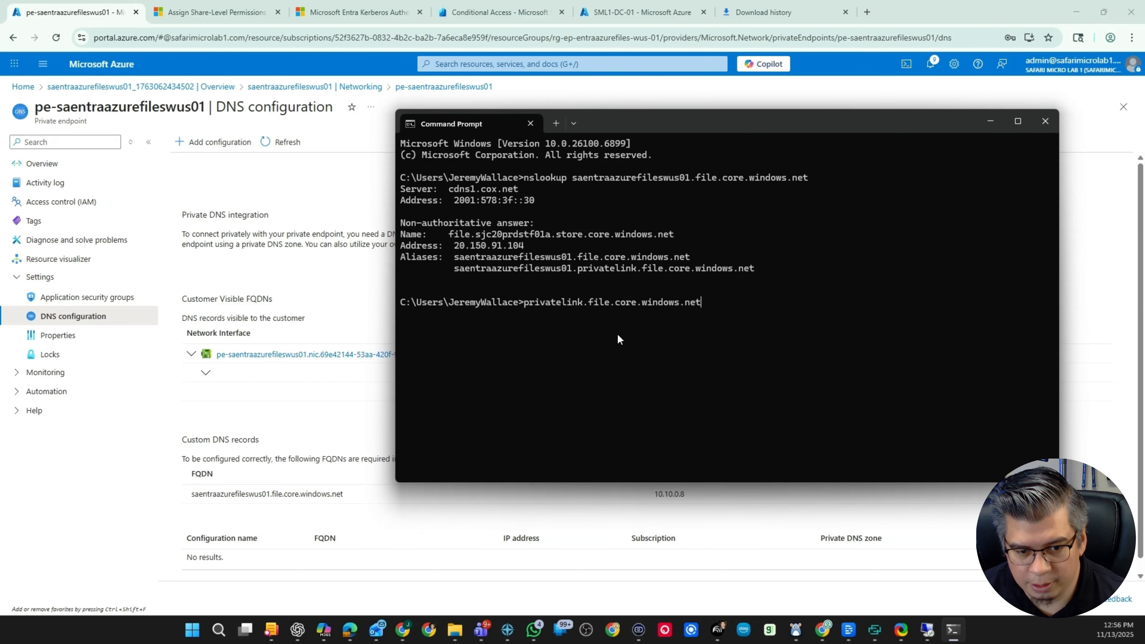
key("BackSpace")
key("BackSpace")
key("BackSpace")
key("BackSpace")
key("BackSpace")
key("BackSpace")
key("BackSpace")
key("BackSpace")
key("BackSpace")
key("BackSpace")
key("BackSpace")
key("BackSpace")
key("BackSpace")
key("BackSpace")
key("BackSpace")
key("BackSpace")
key("BackSpace")
key("BackSpace")
key("BackSpace")
key("BackSpace")
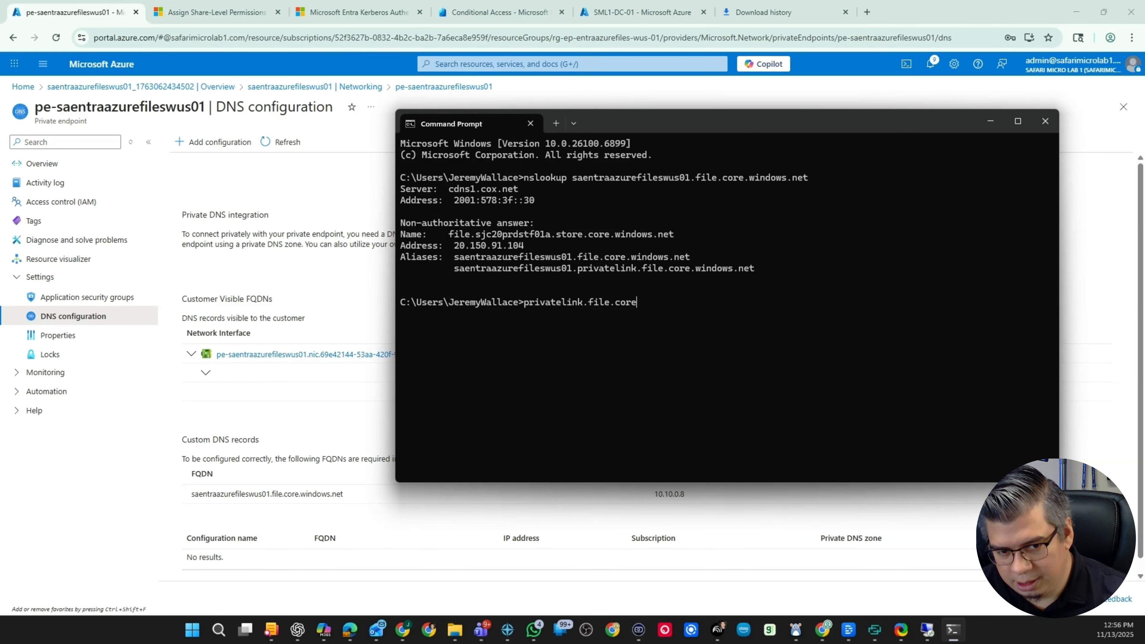
key("BackSpace")
key("BackSpace")
key("BackSpace")
key("BackSpace")
- Switch to the domain controller's remote desktop session and open DNS Manager from Server Manager
left_click(929, 630)
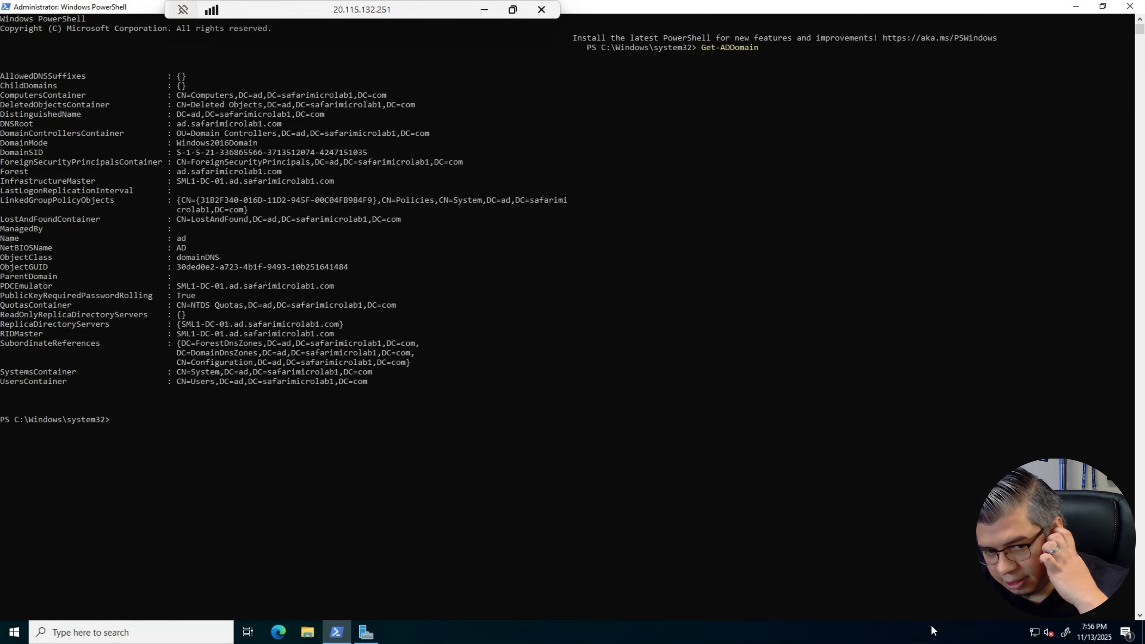
left_click(586, 471)
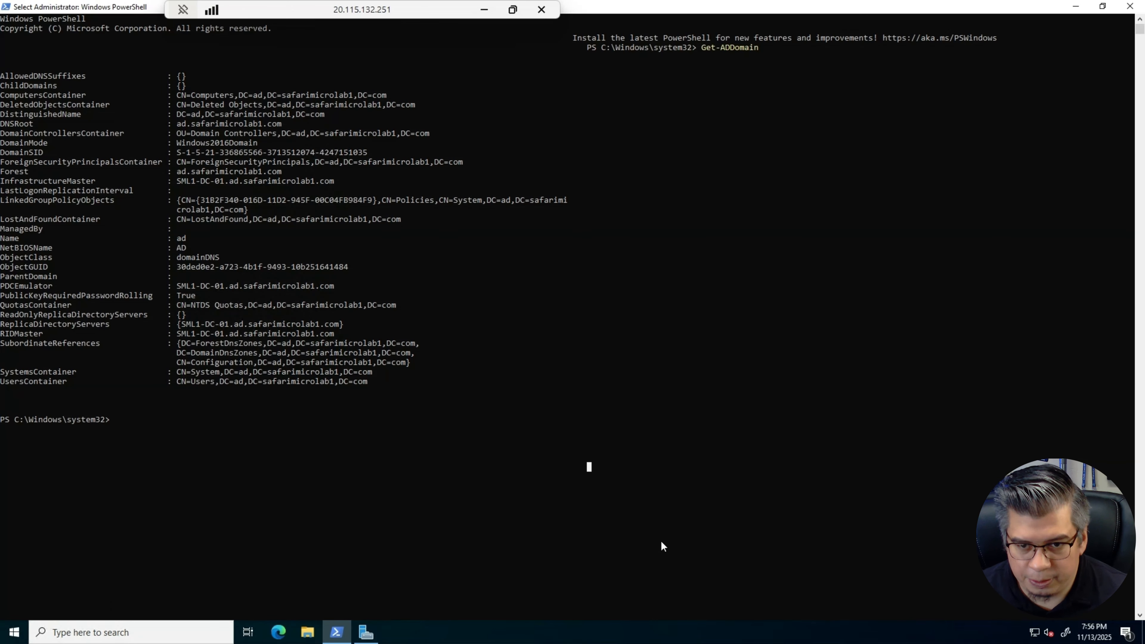
left_click(366, 632)
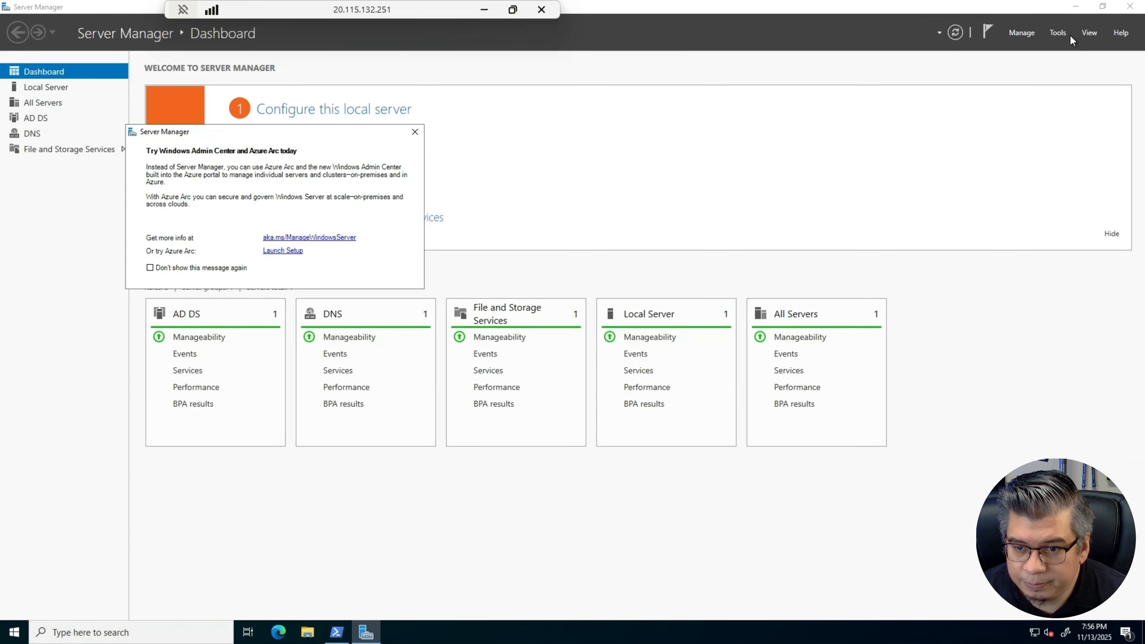
left_click(1059, 33)
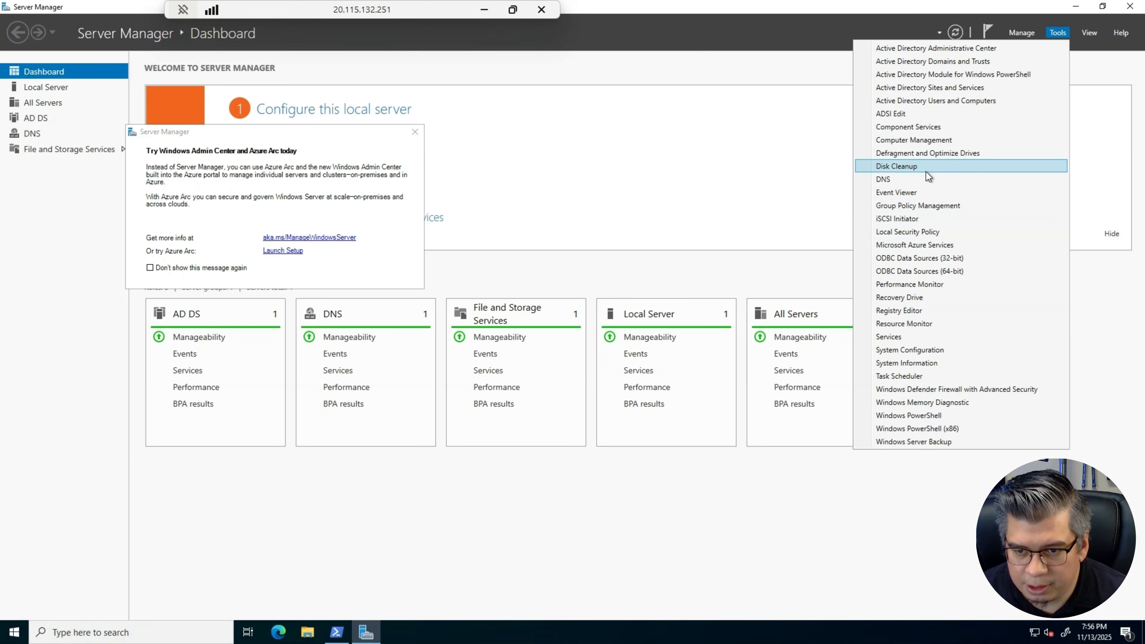
left_click(924, 179)
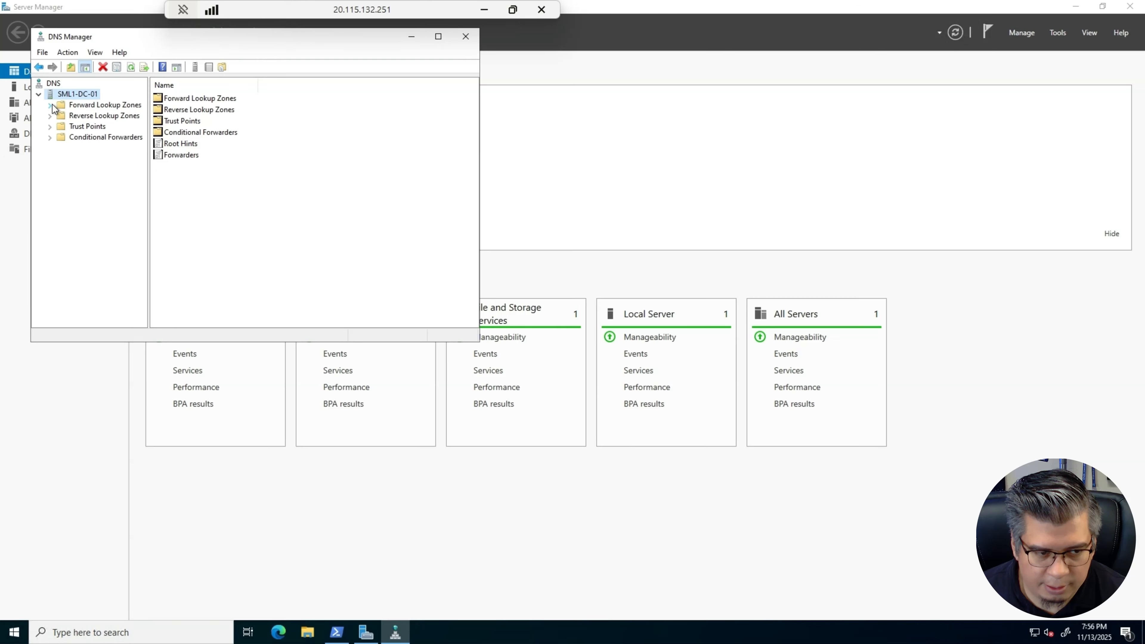
- Create the forward lookup zone privatelink.file.core.windows.net, replicated to all DNS servers in the domain and allowing only secure dynamic updates
left_click(51, 105)
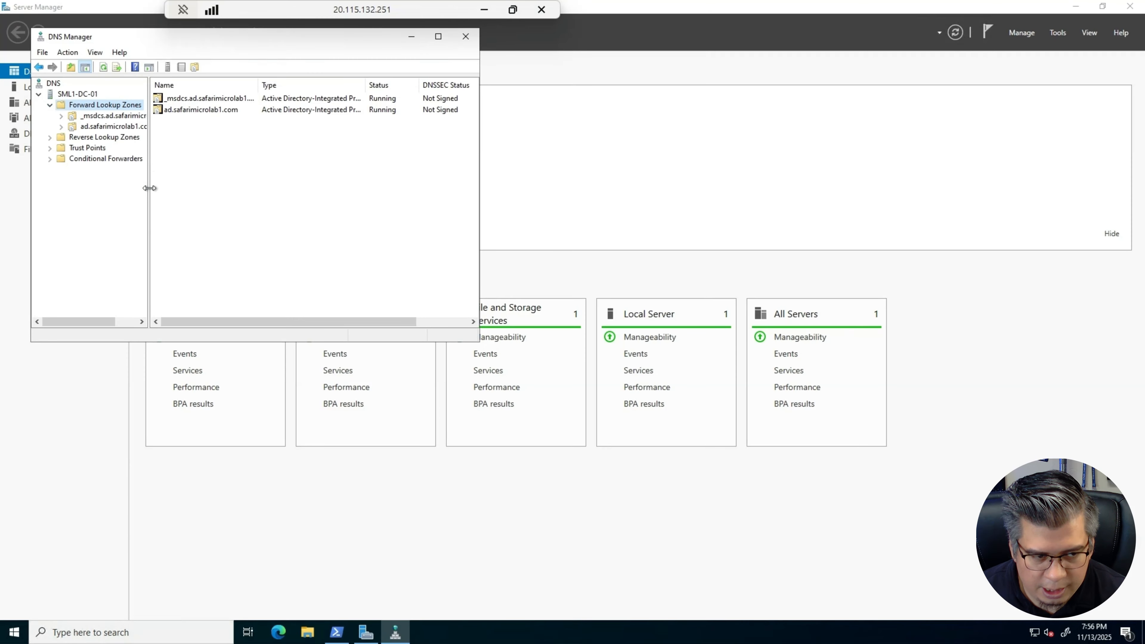
left_click_drag(149, 189, 325, 188)
right_click(92, 107)
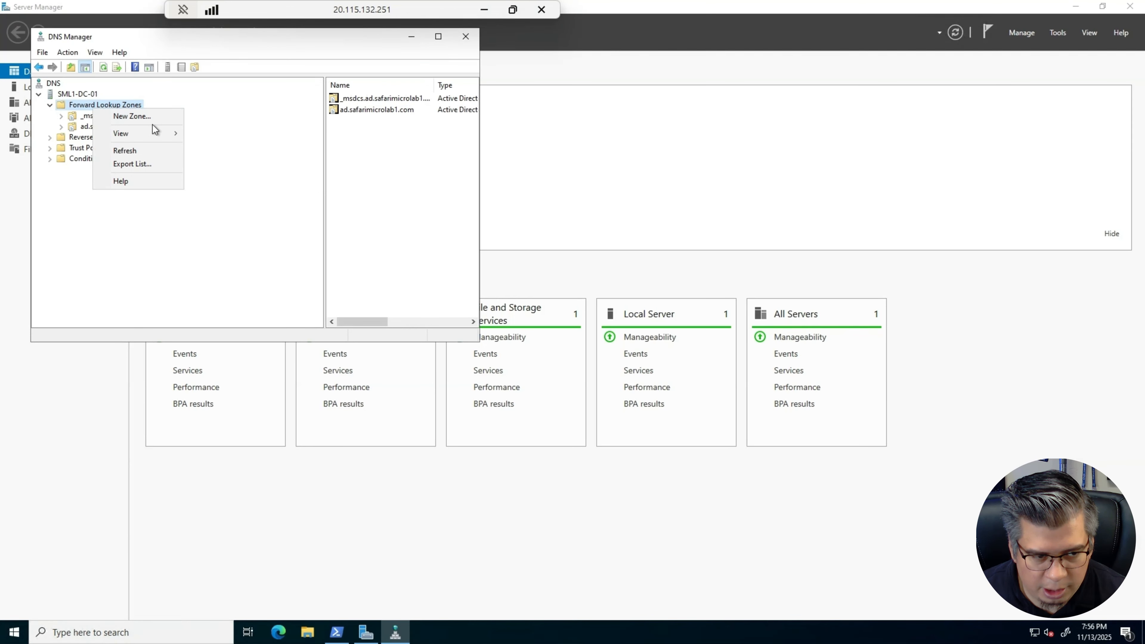
left_click(143, 116)
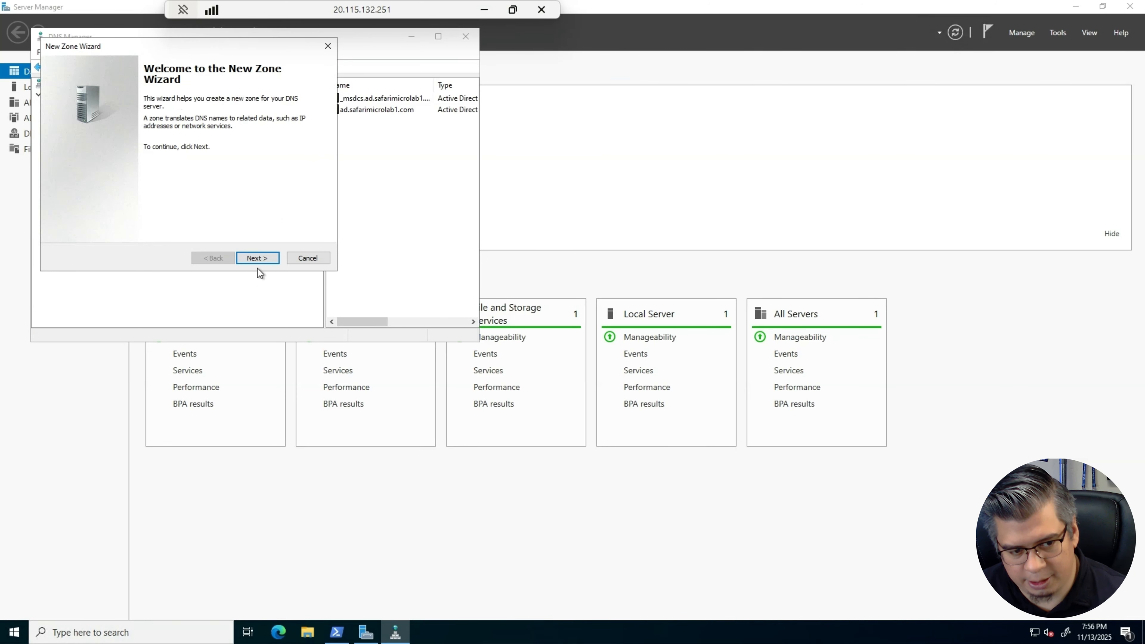
left_click(262, 260)
left_click(265, 260)
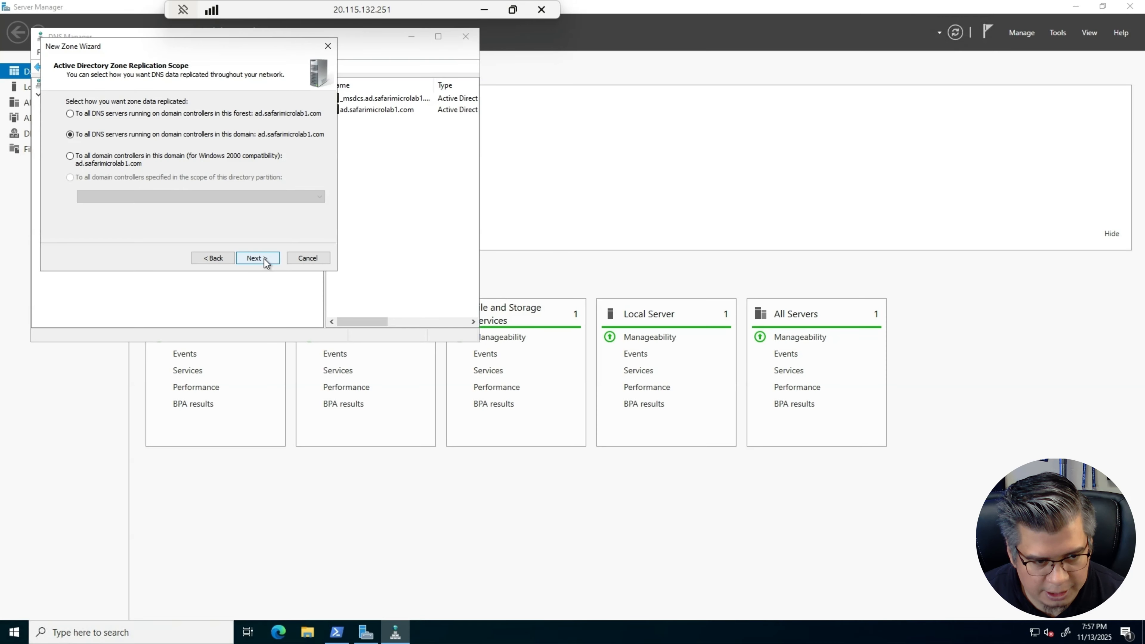
left_click(266, 260)
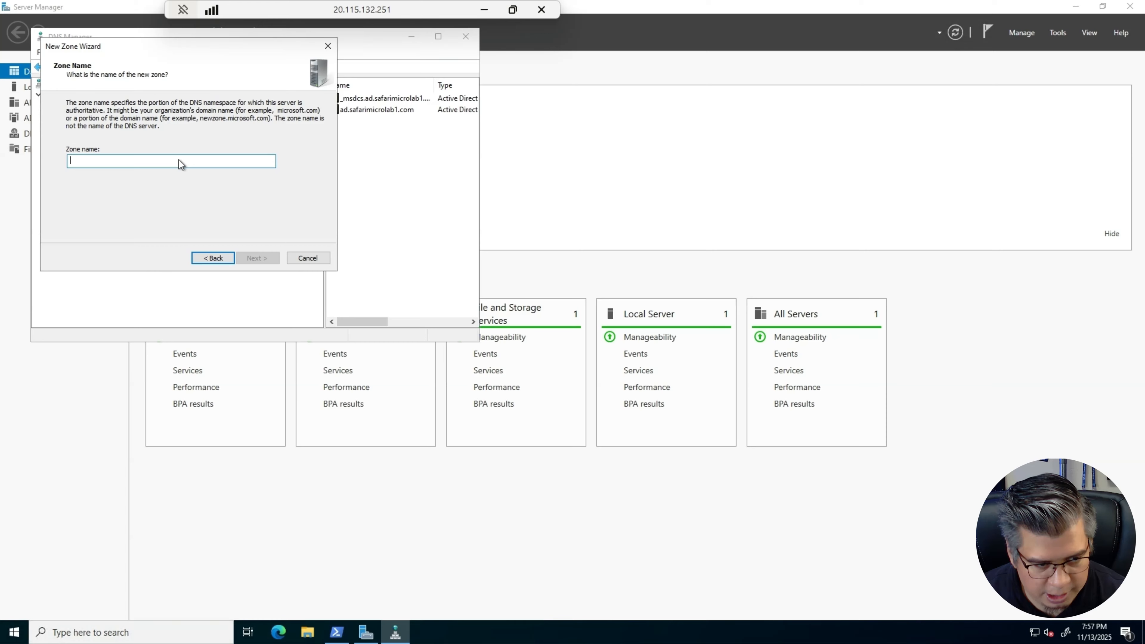
key("ctrl+v")
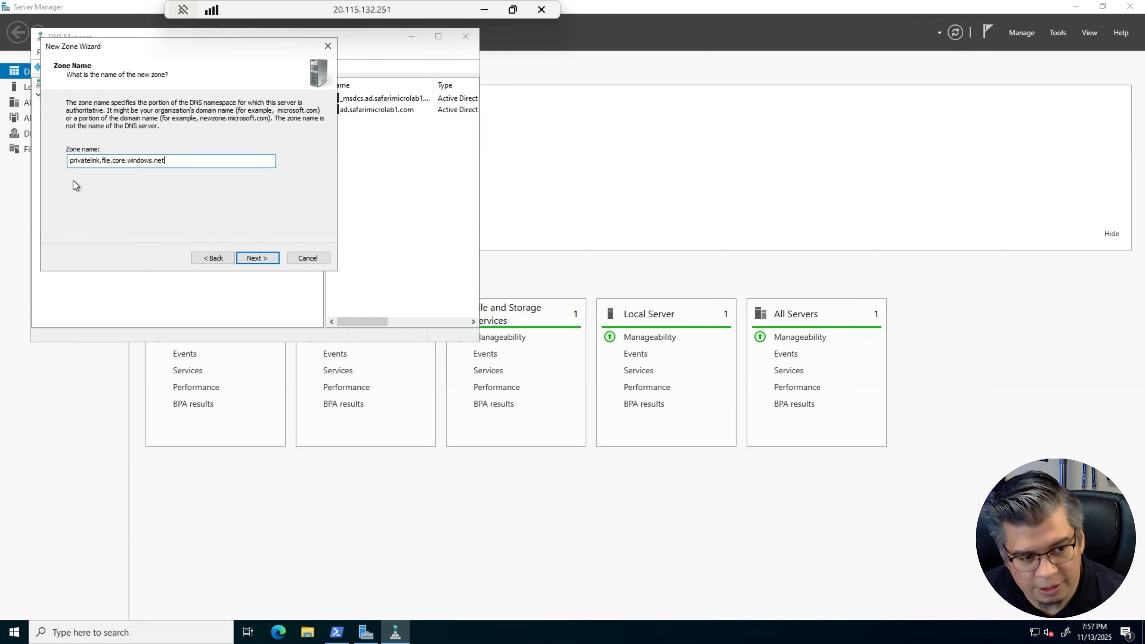
left_click(260, 259)
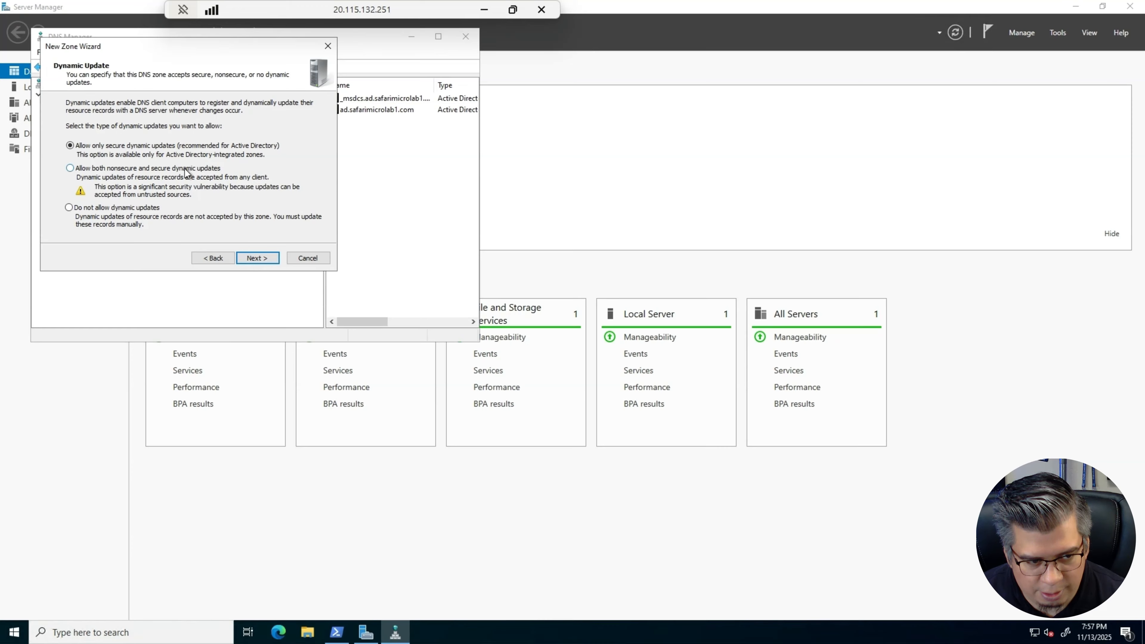
left_click(259, 261)
left_click(257, 259)
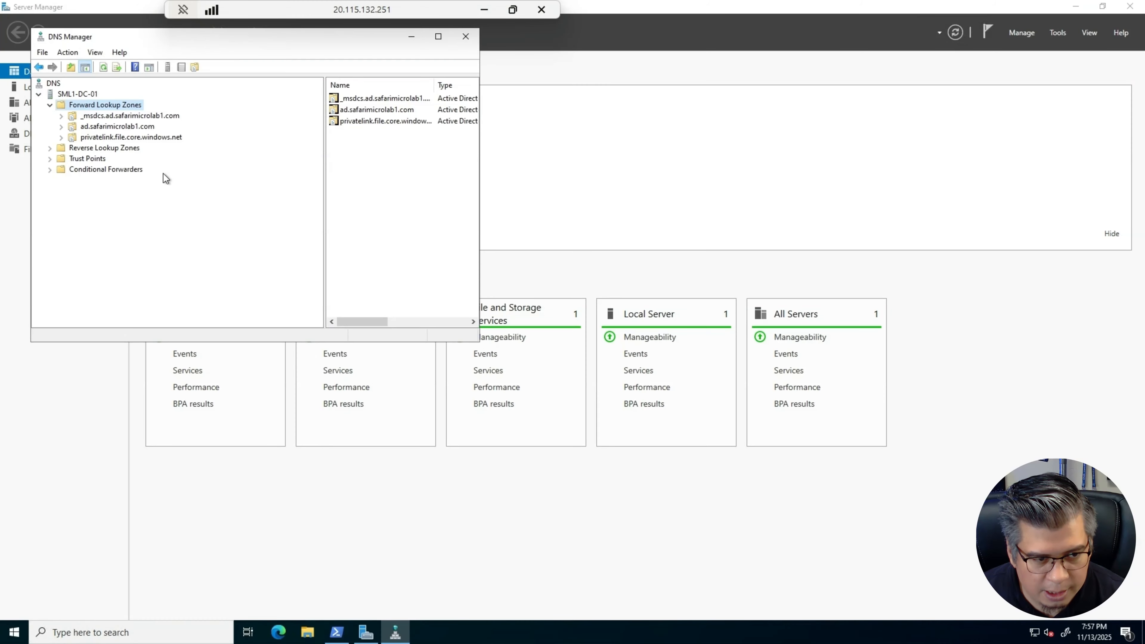
- Start a new host (A) record in the privatelink.file.core.windows.net zone and name it saentraazurefileswus01
left_click(135, 138)
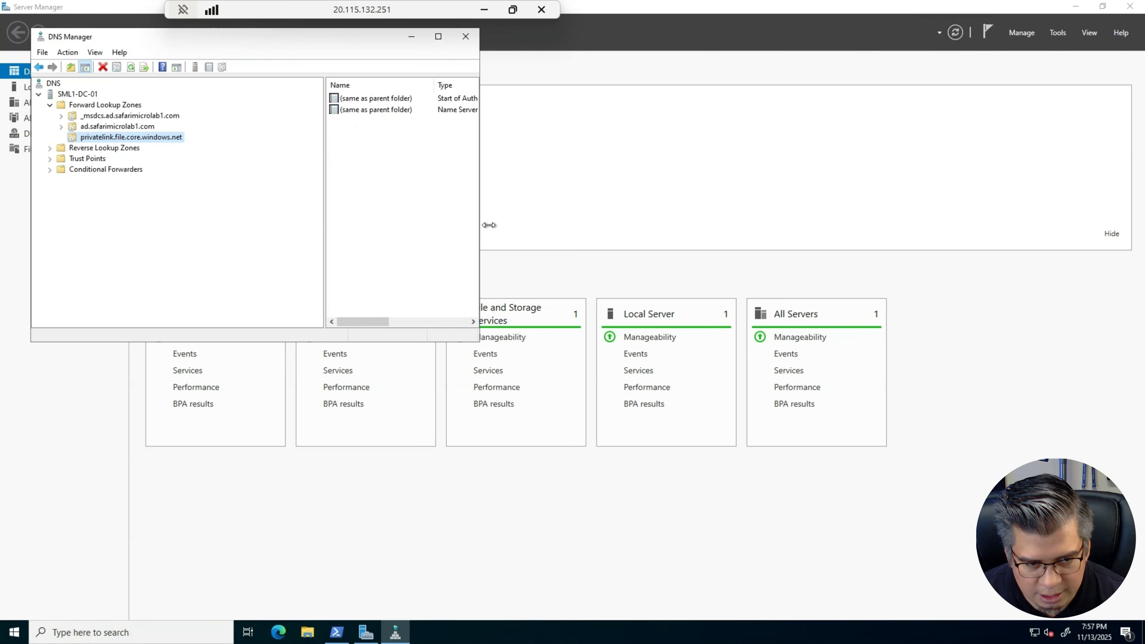
left_click_drag(479, 228, 746, 219)
right_click(355, 170)
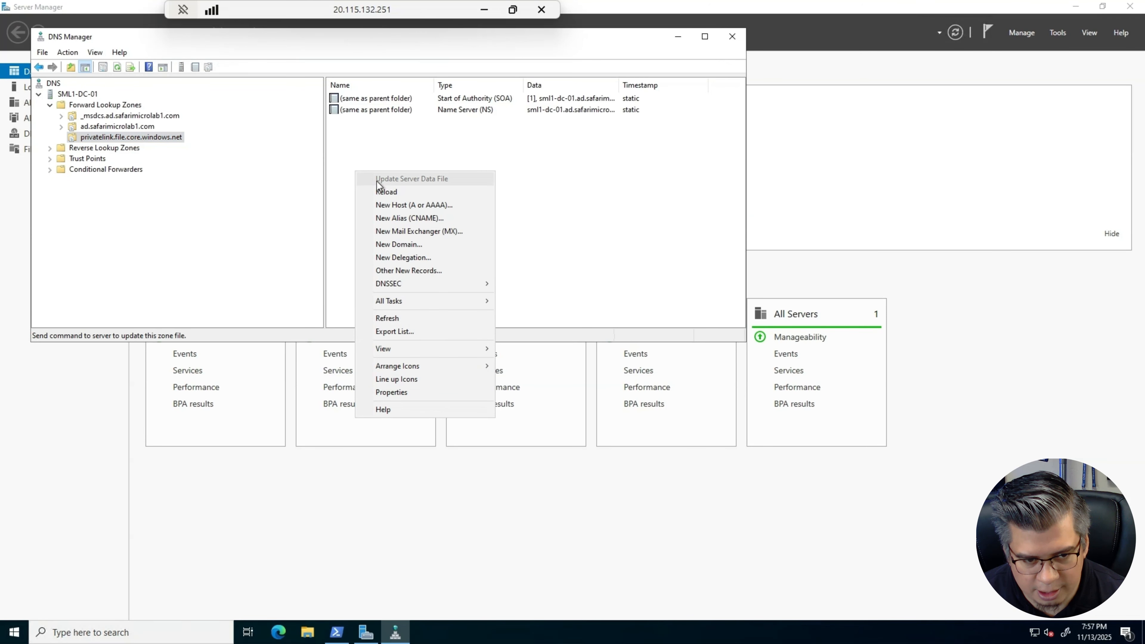
left_click(398, 205)
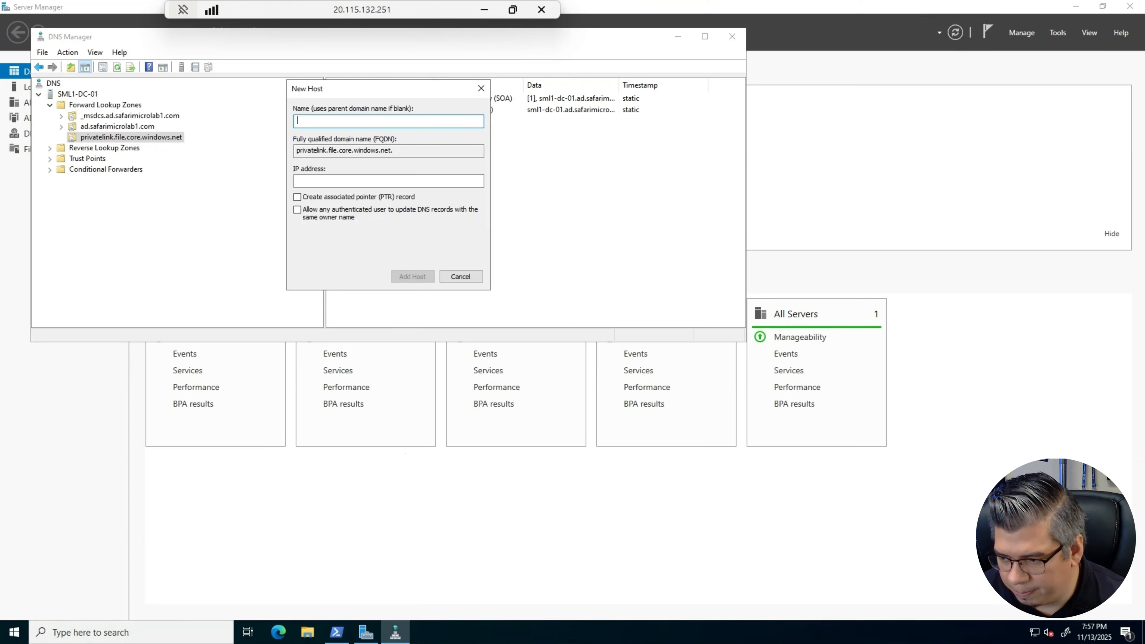
key("alt+Tab")
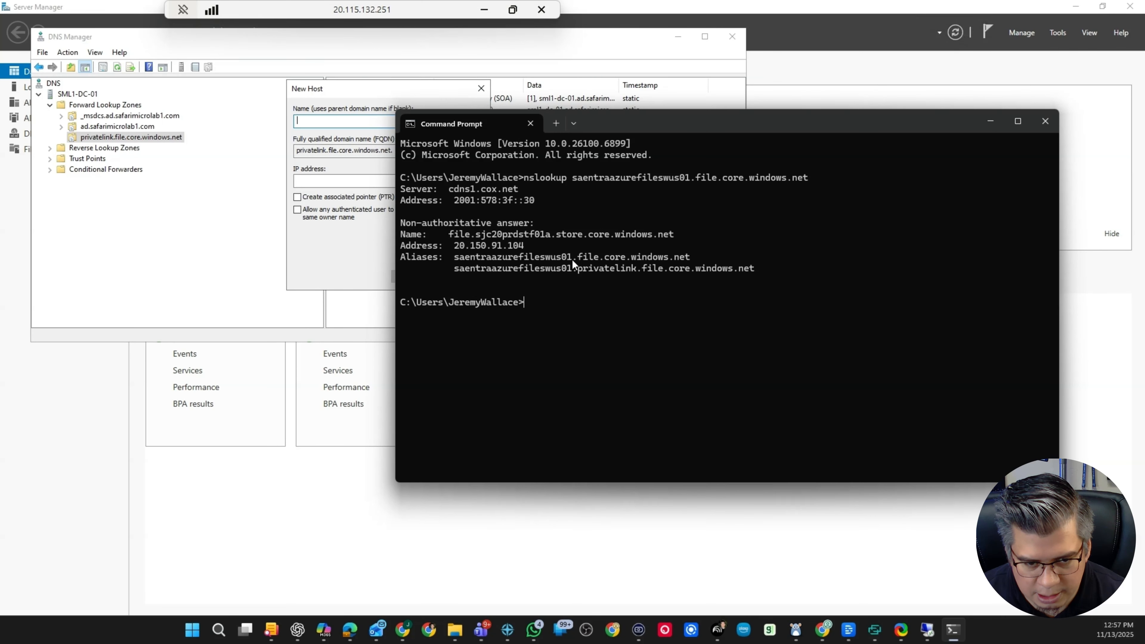
left_click_drag(577, 259, 540, 259)
left_click(337, 111)
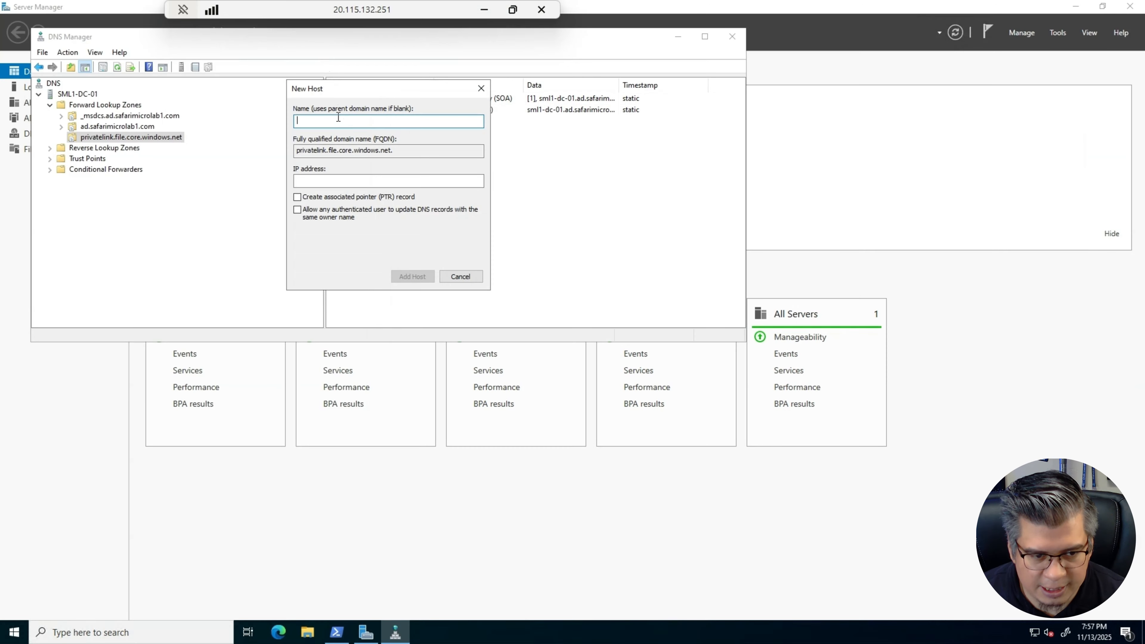
type("saentraazurefileswus01")
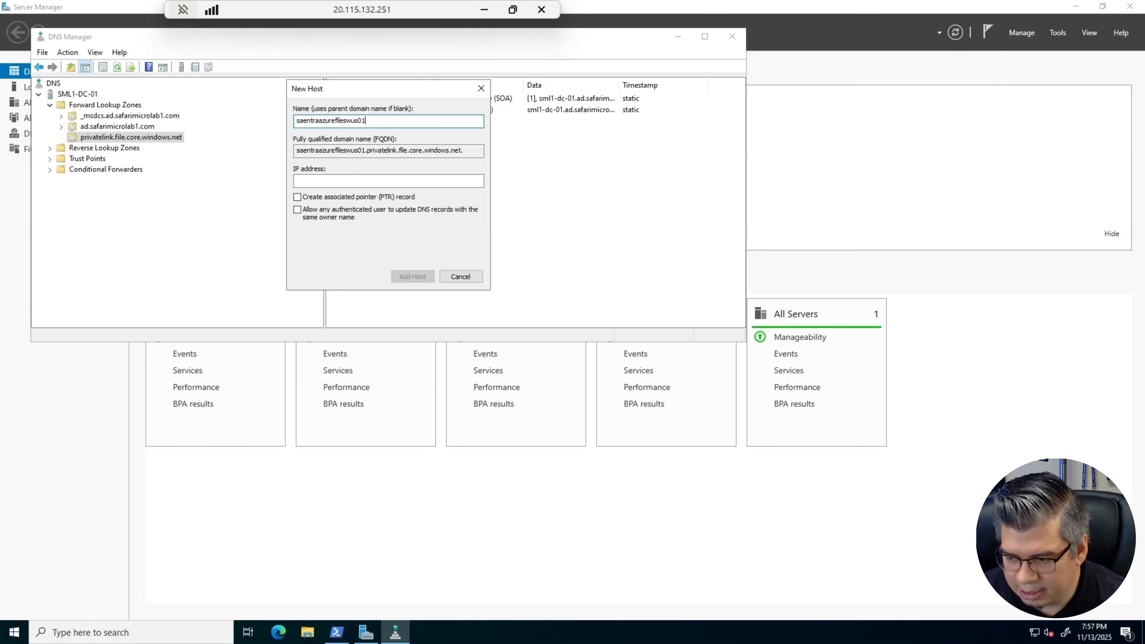
- Look up the private endpoint's IP address in the Azure portal, set the host record's IP address to 10.10.0.8 and add the record
key("ctrl+super+Left")
key("ctrl+super+Left")
key("ctrl+super+Left")
key("ctrl+super+Left")
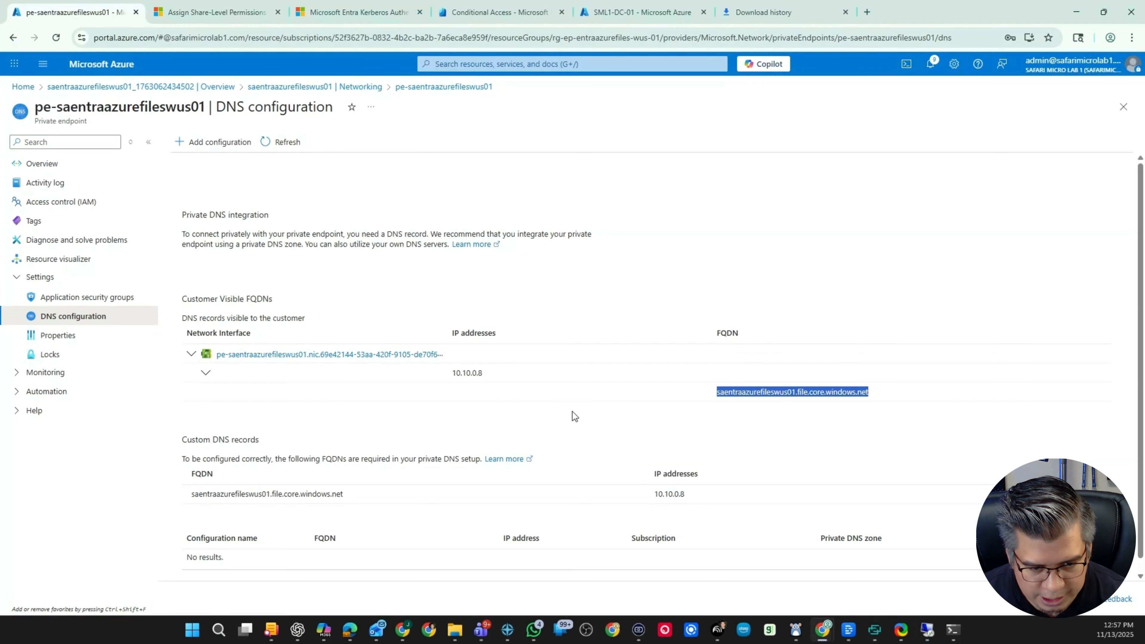
left_click_drag(485, 374, 440, 376)
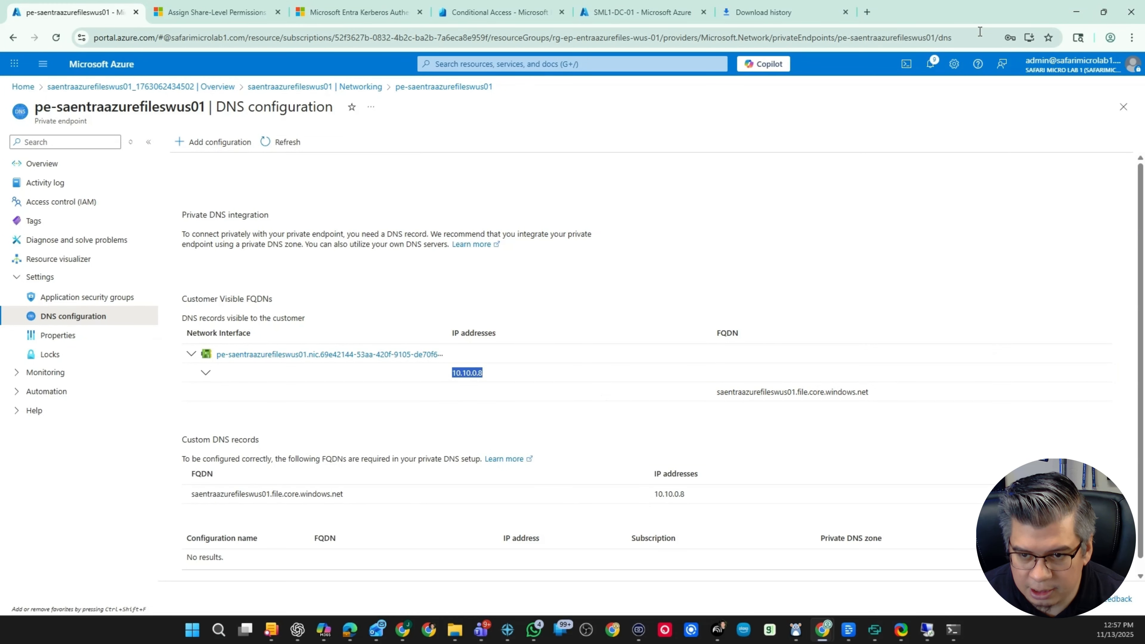
left_click(1077, 13)
left_click(312, 181)
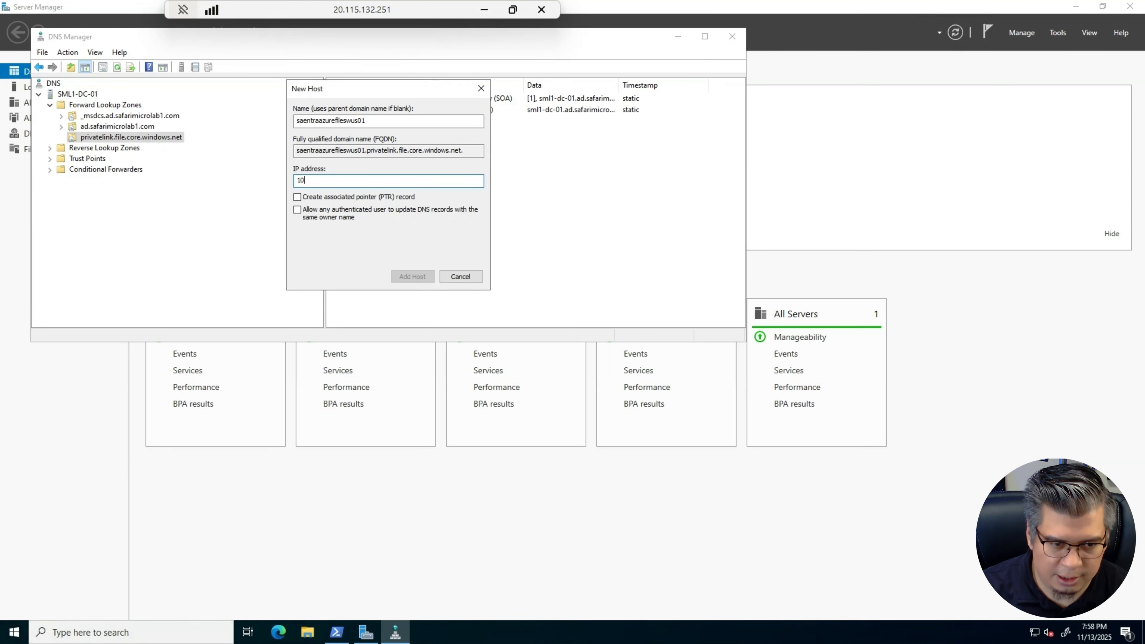
type("10.10.0.8")
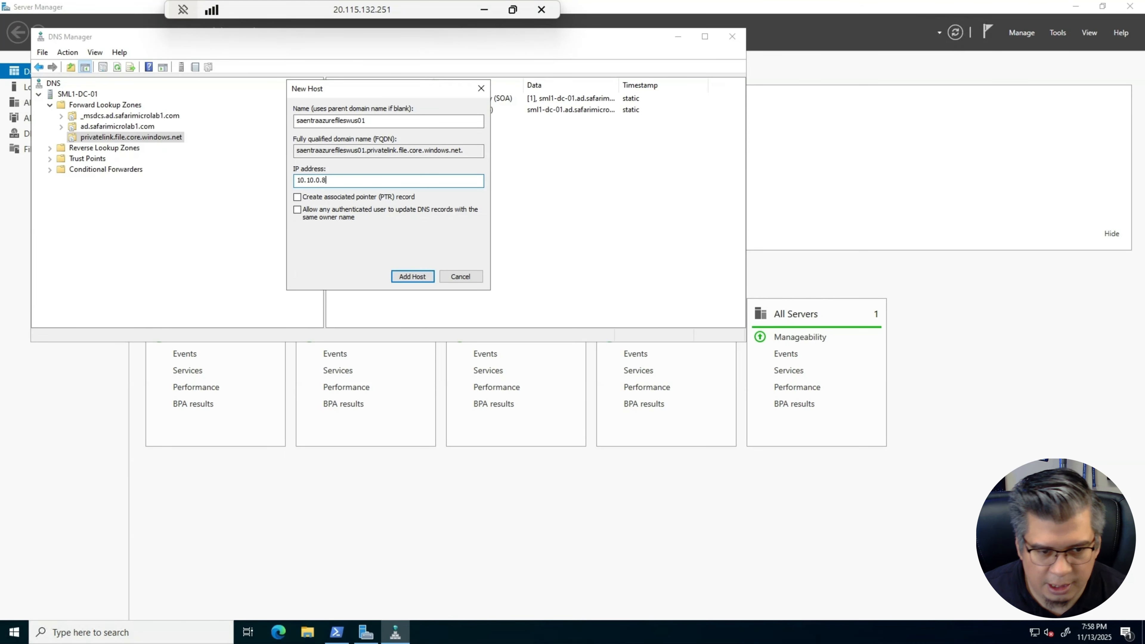
left_click(413, 276)
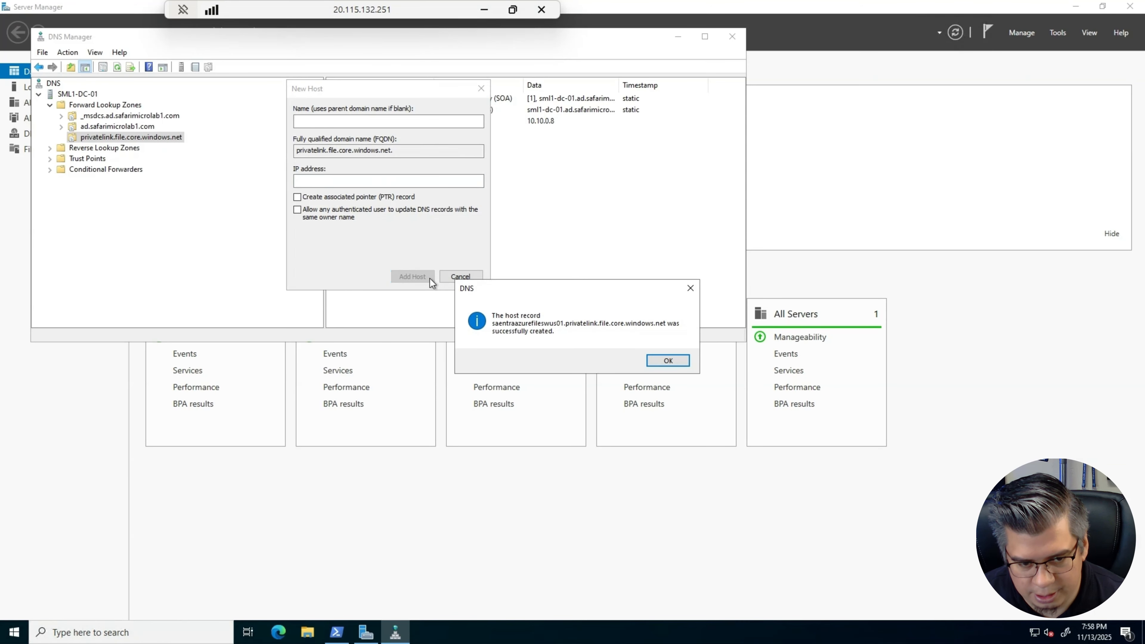
left_click(674, 364)
left_click(460, 277)
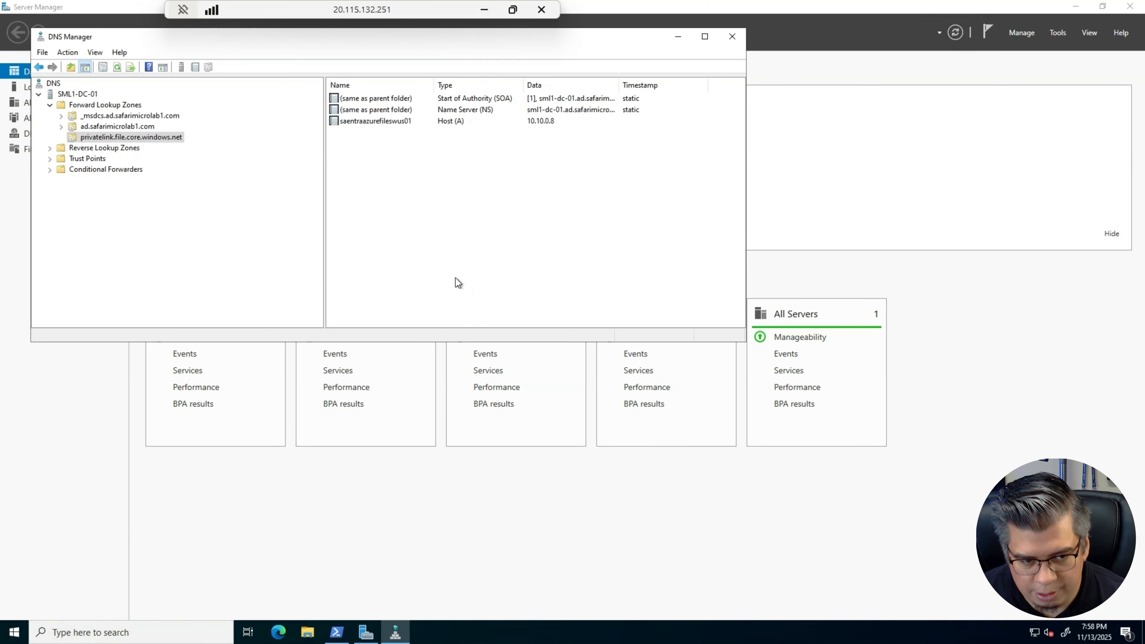
left_click(396, 127)
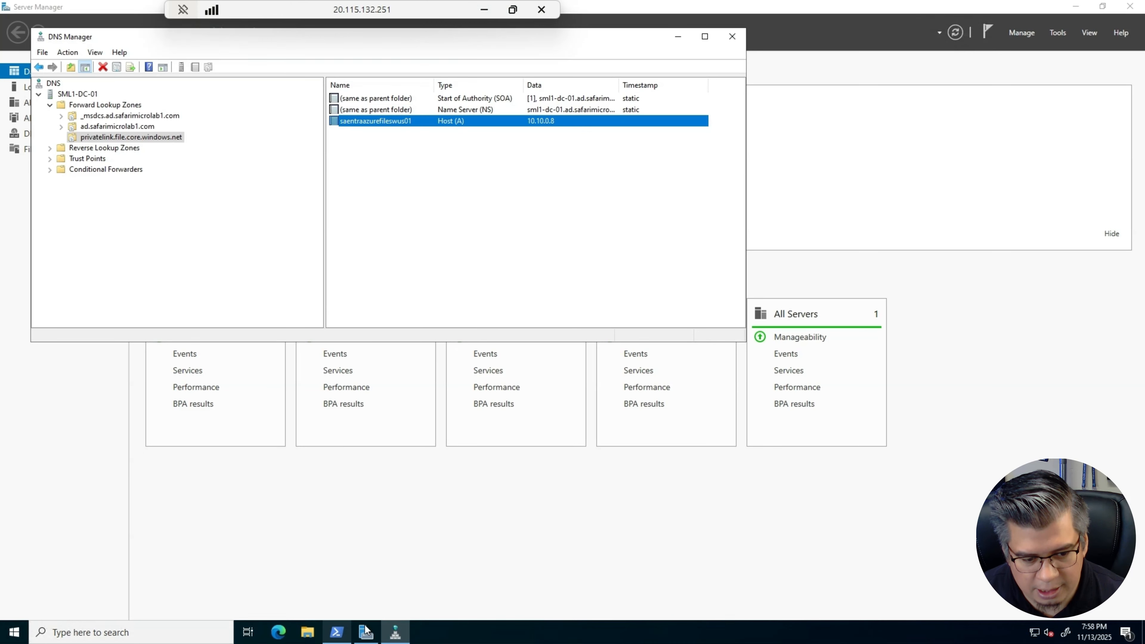
- Run nslookup for saentraazurefileswus01.file.core.windows.net in the domain controller's PowerShell and check the returned alias, name and address
left_click(339, 634)
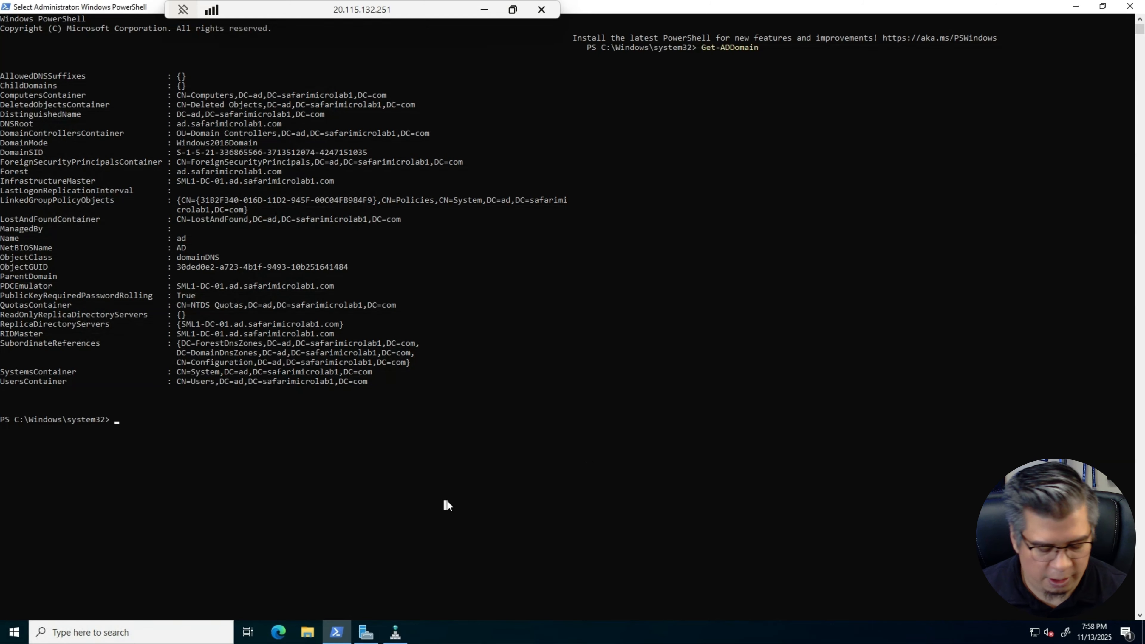
type("nslookup")
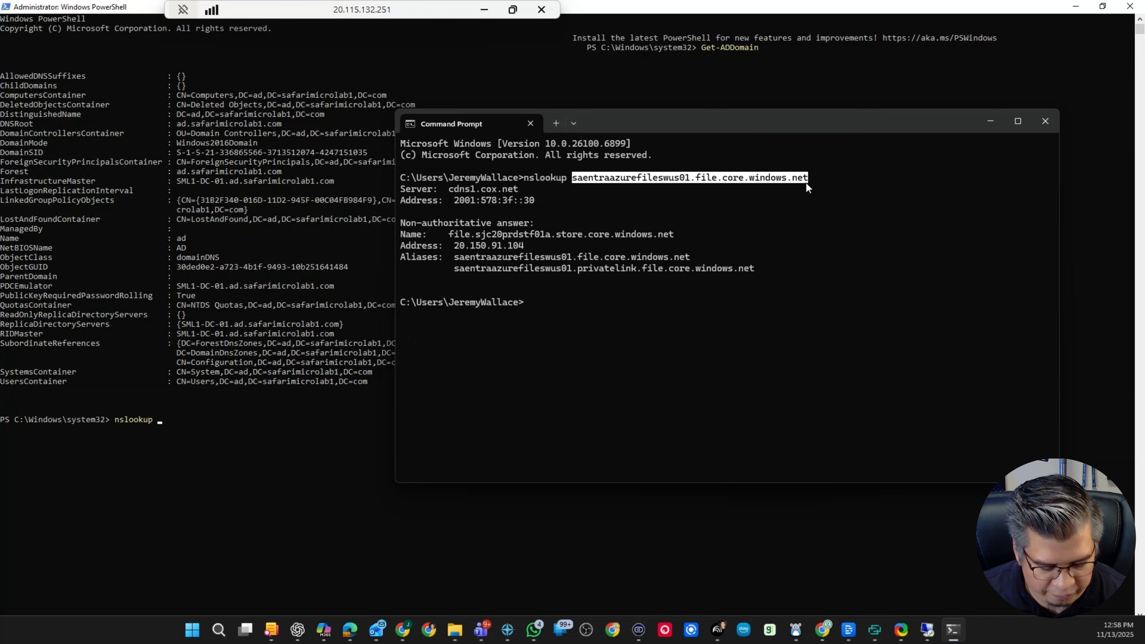
key("ctrl+c")
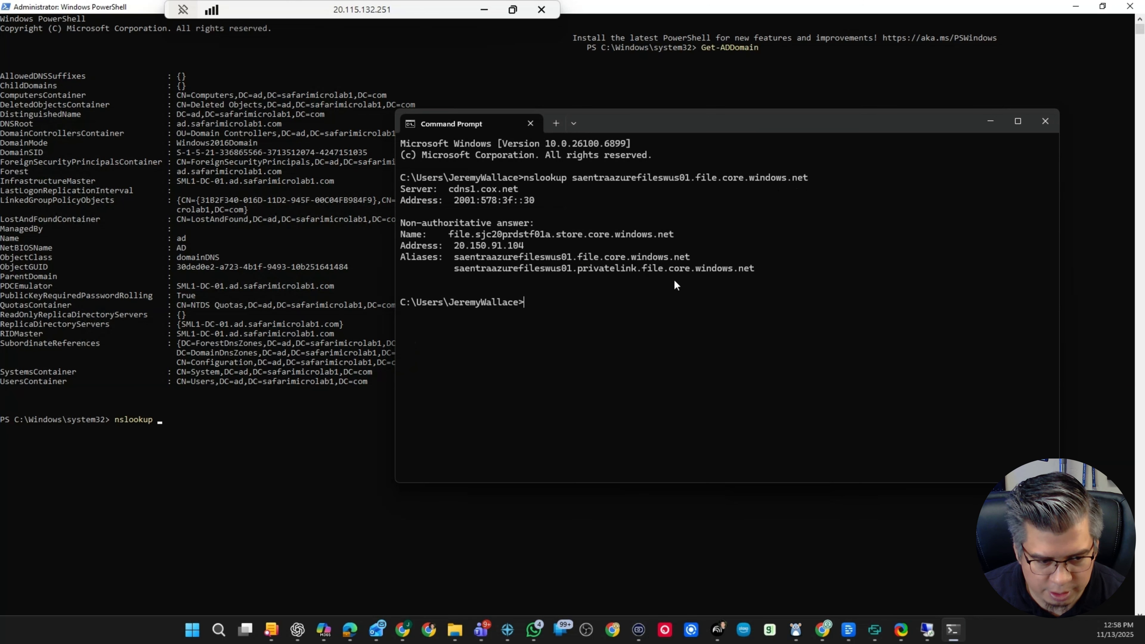
left_click(233, 484)
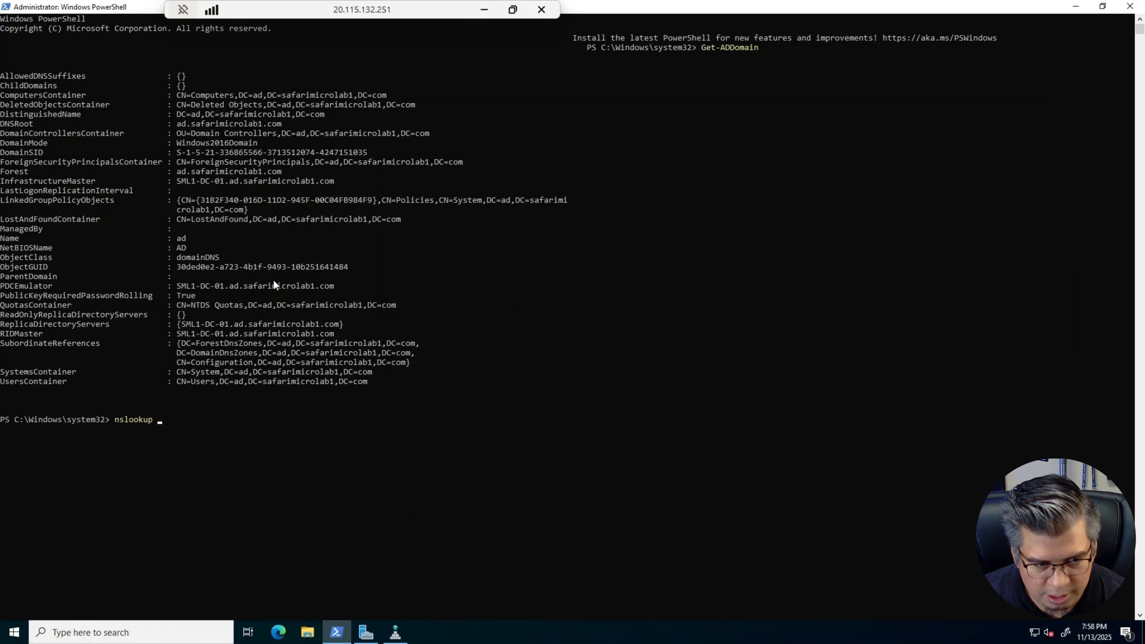
key("super")
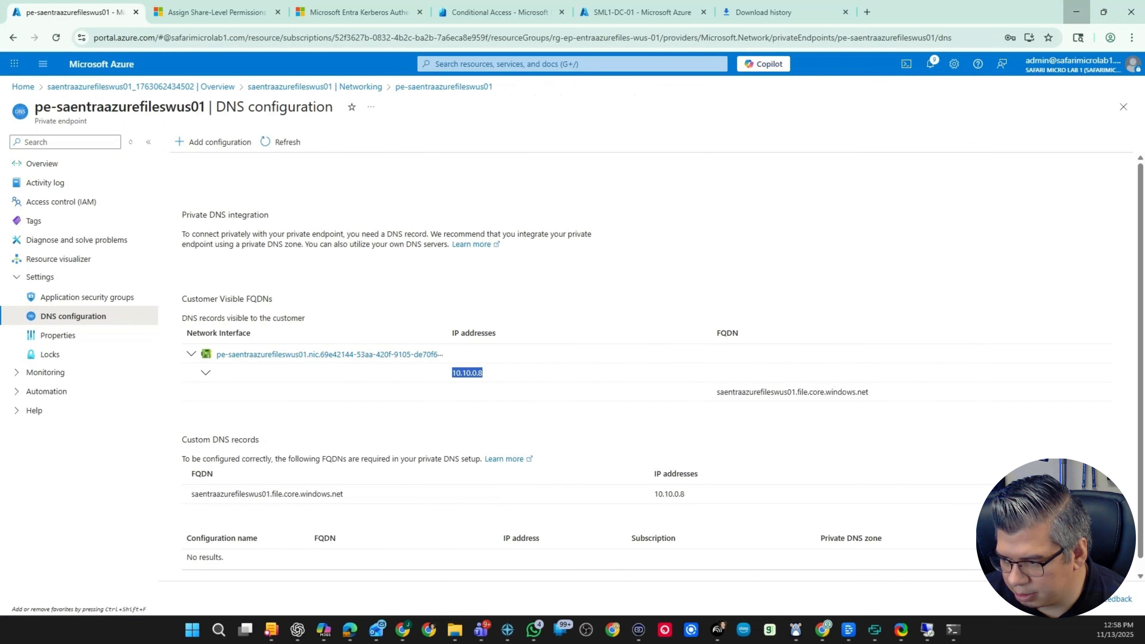
left_click_drag(863, 391, 680, 399)
left_click(1077, 12)
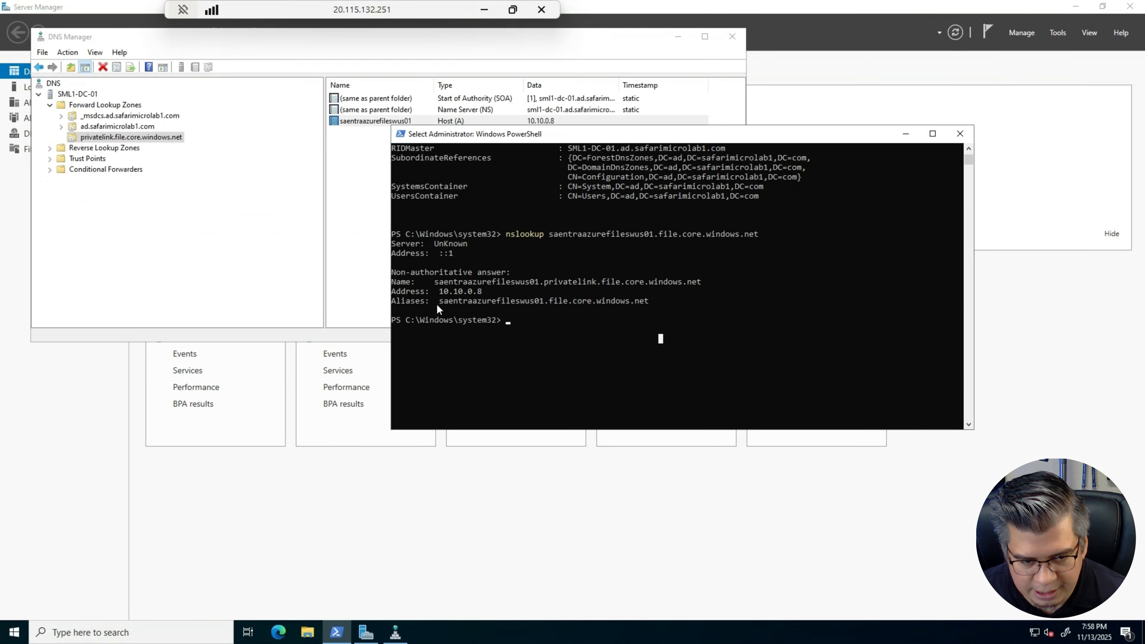
left_click_drag(441, 301, 641, 302)
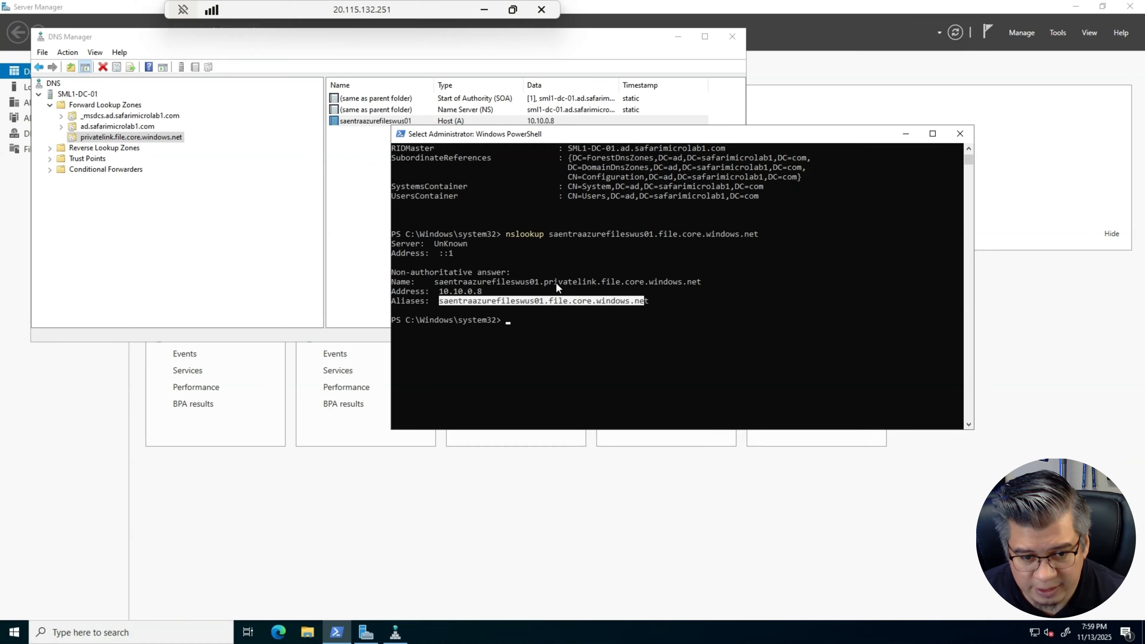
left_click_drag(537, 282, 692, 283)
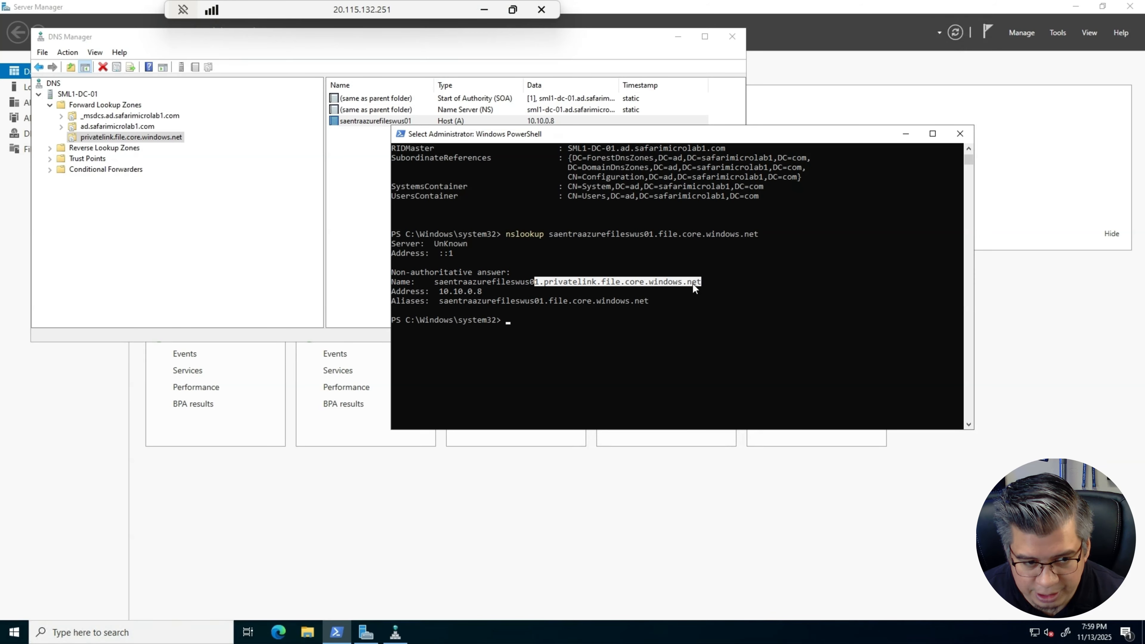
left_click_drag(440, 291, 494, 293)
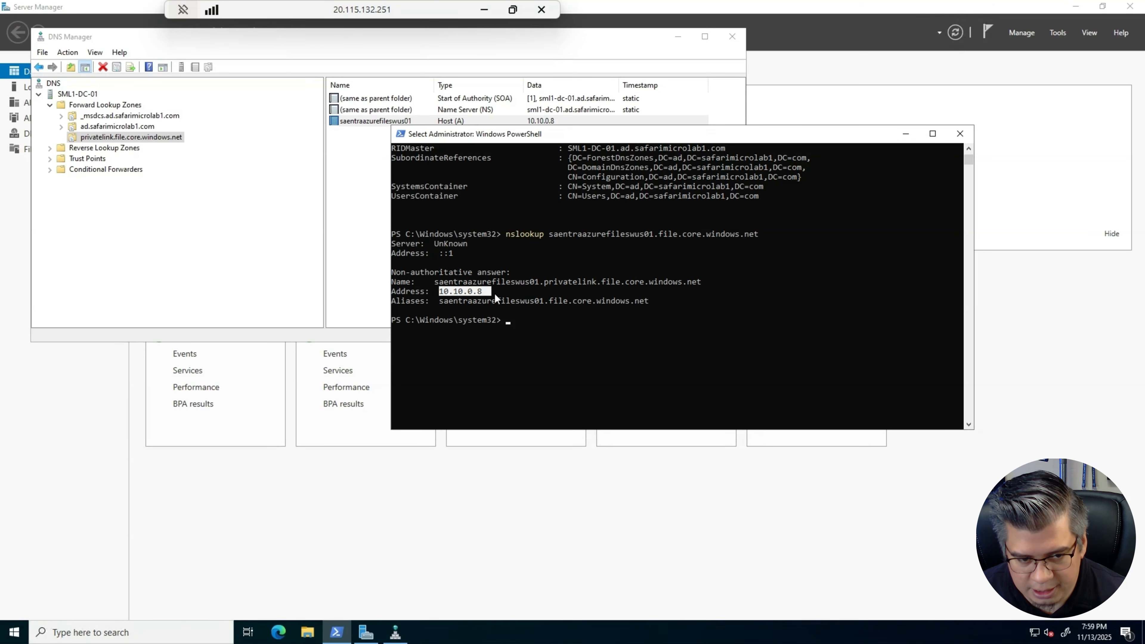
left_click(479, 291)
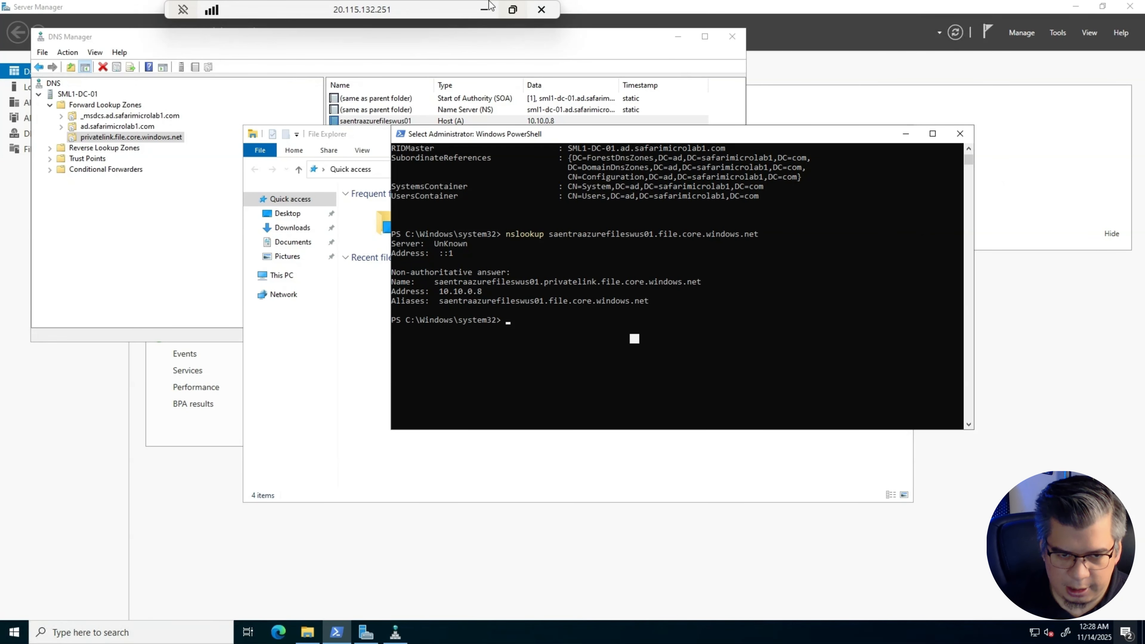
- Leave the remote session and open entra.microsoft.com in the browser tab holding the share-level permissions article
left_click(485, 11)
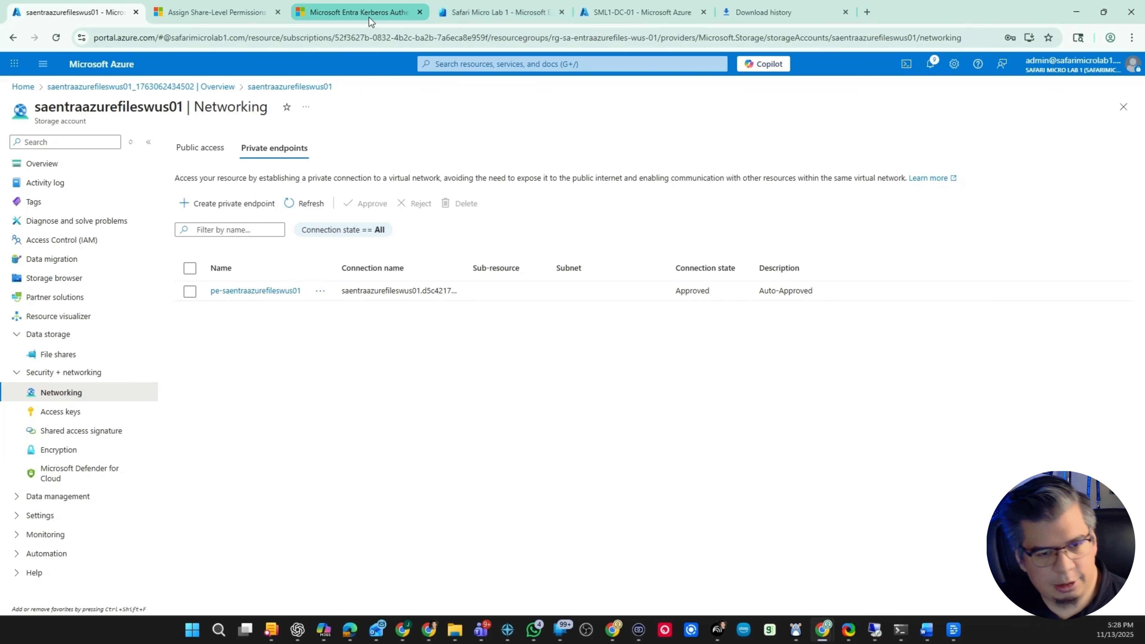
left_click(209, 13)
left_click(221, 38)
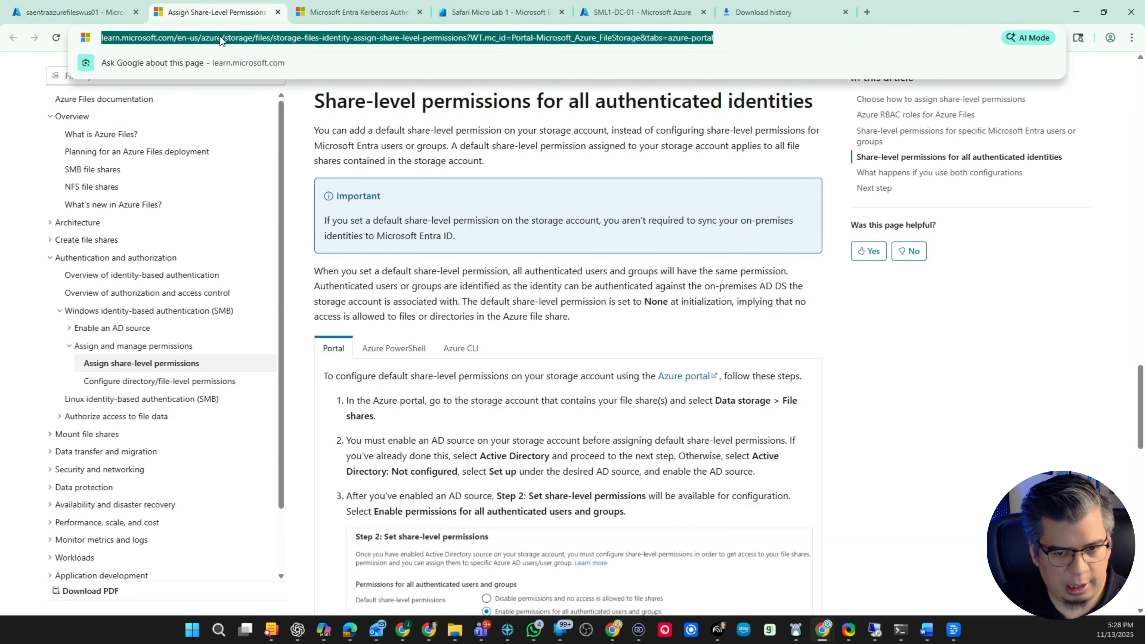
type("entra.microsoft.com")
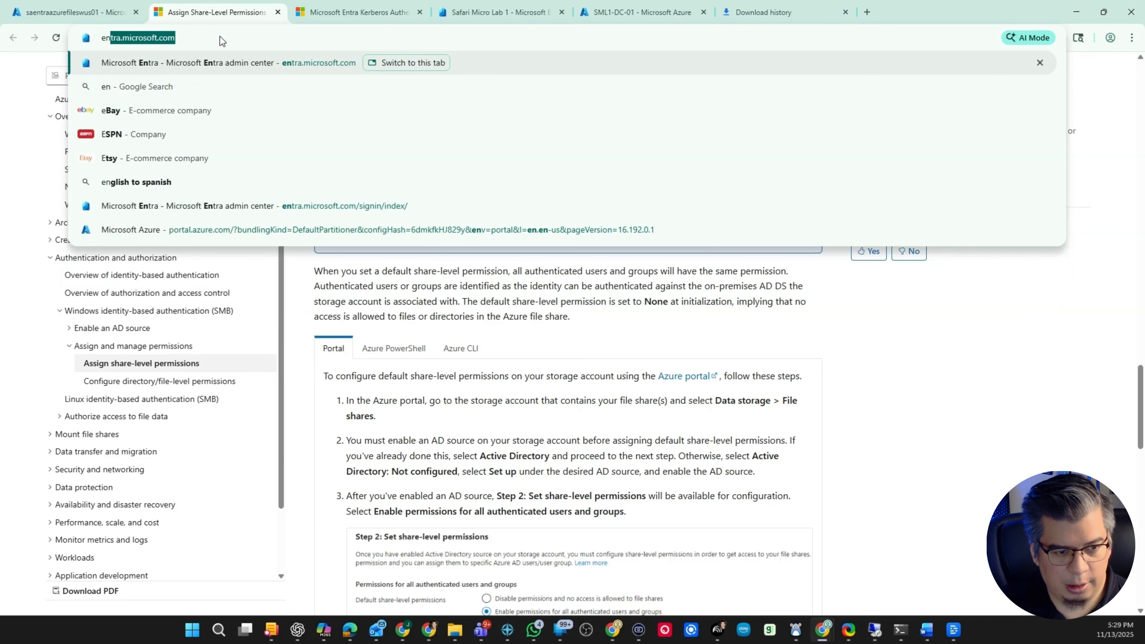
key("Return")
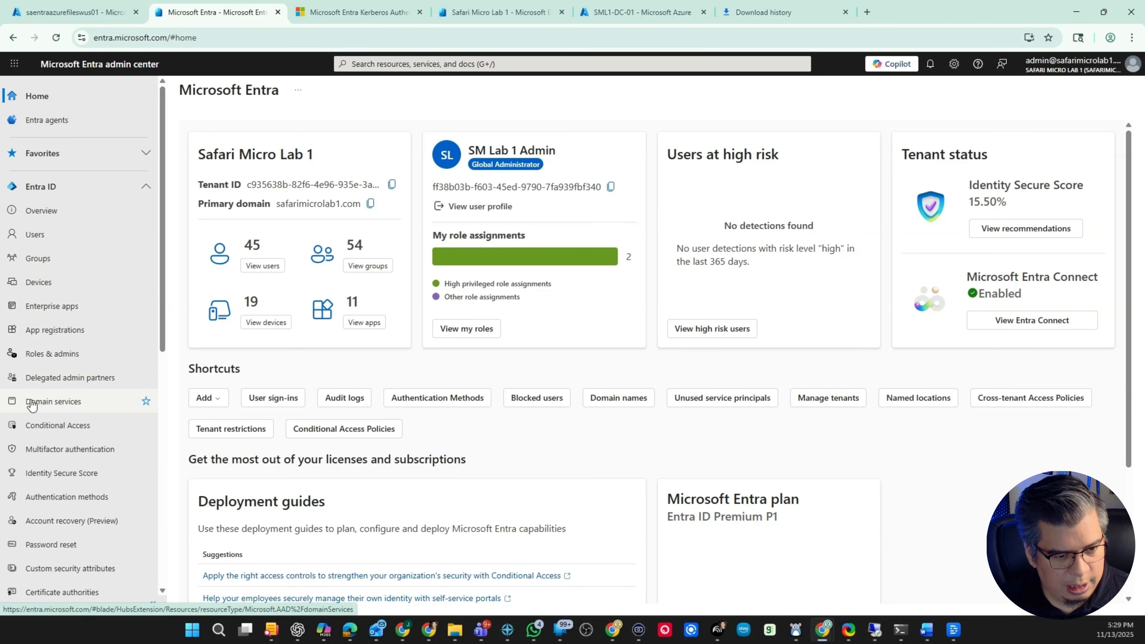
- Grant admin consent for Safari Micro Lab 1 on the API permissions of the [Storage Account] saentraazurefileswus01.file.core.windows.net app registration
left_click(60, 335)
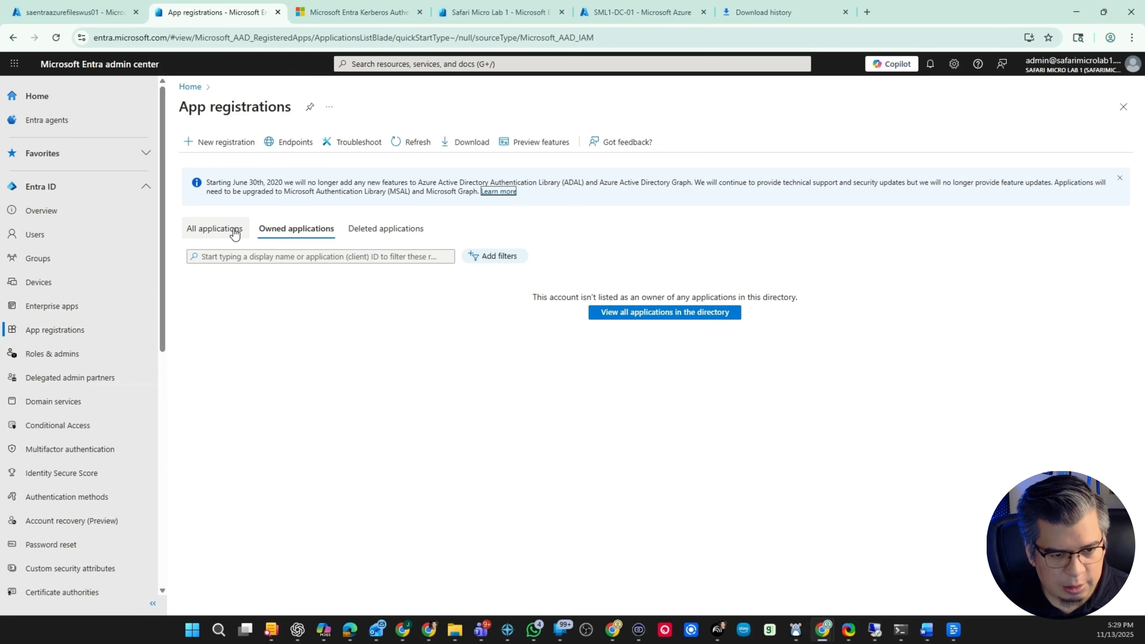
left_click(194, 234)
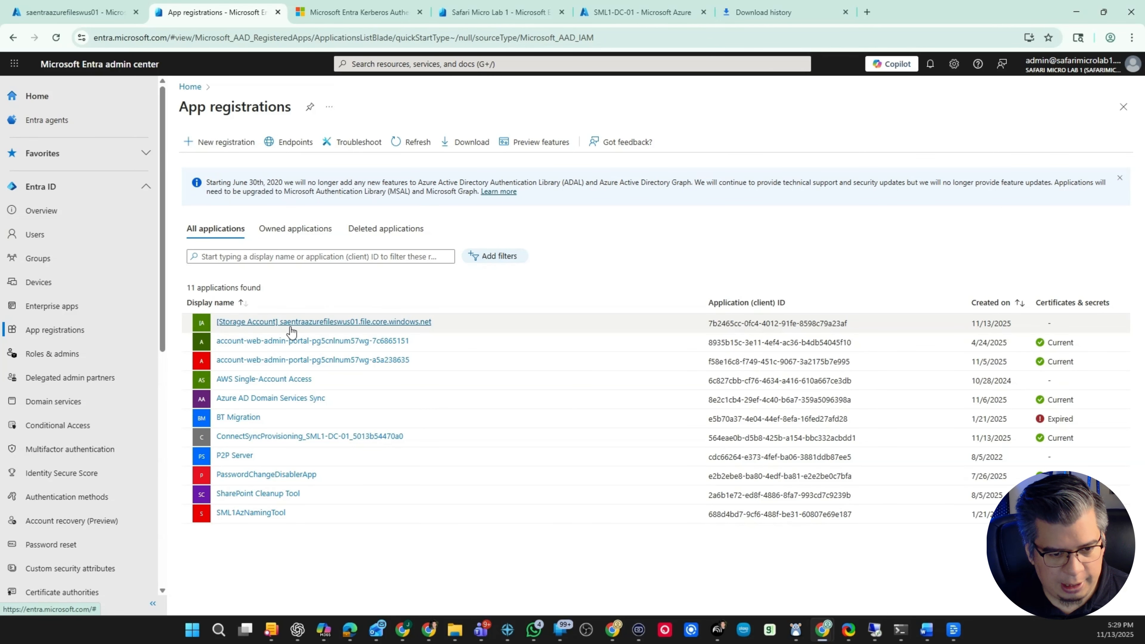
left_click(401, 322)
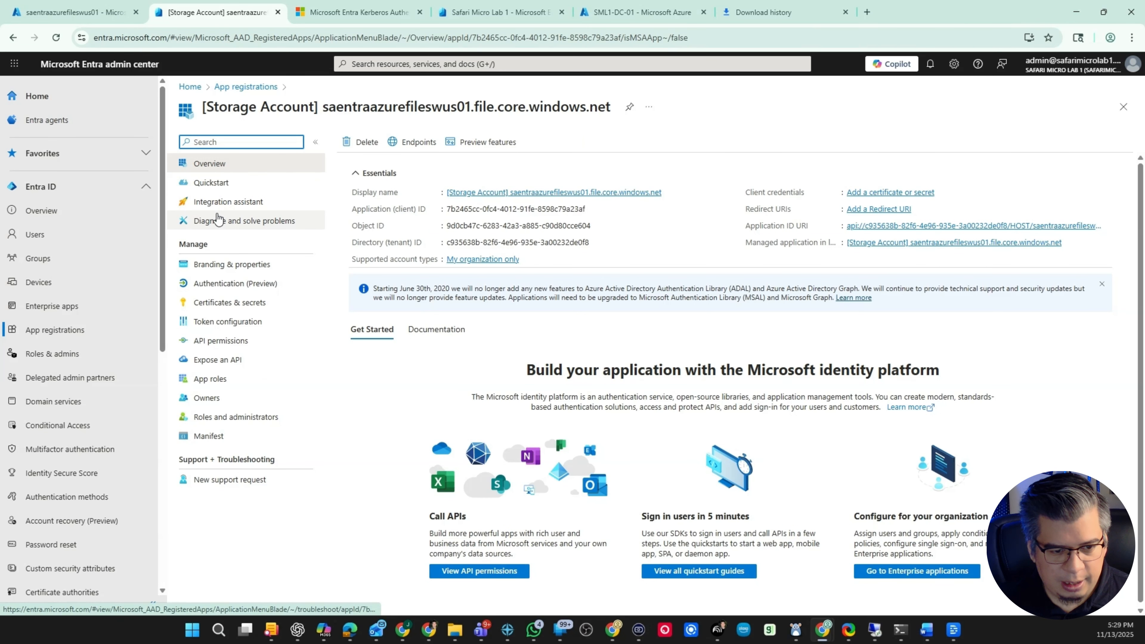
left_click(223, 343)
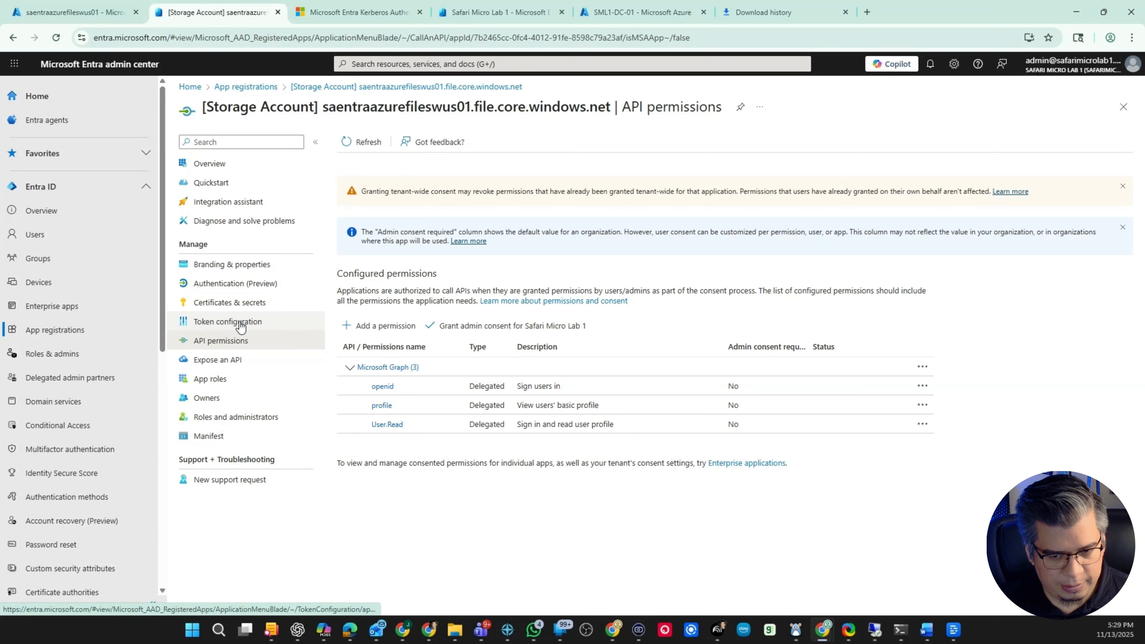
left_click(457, 326)
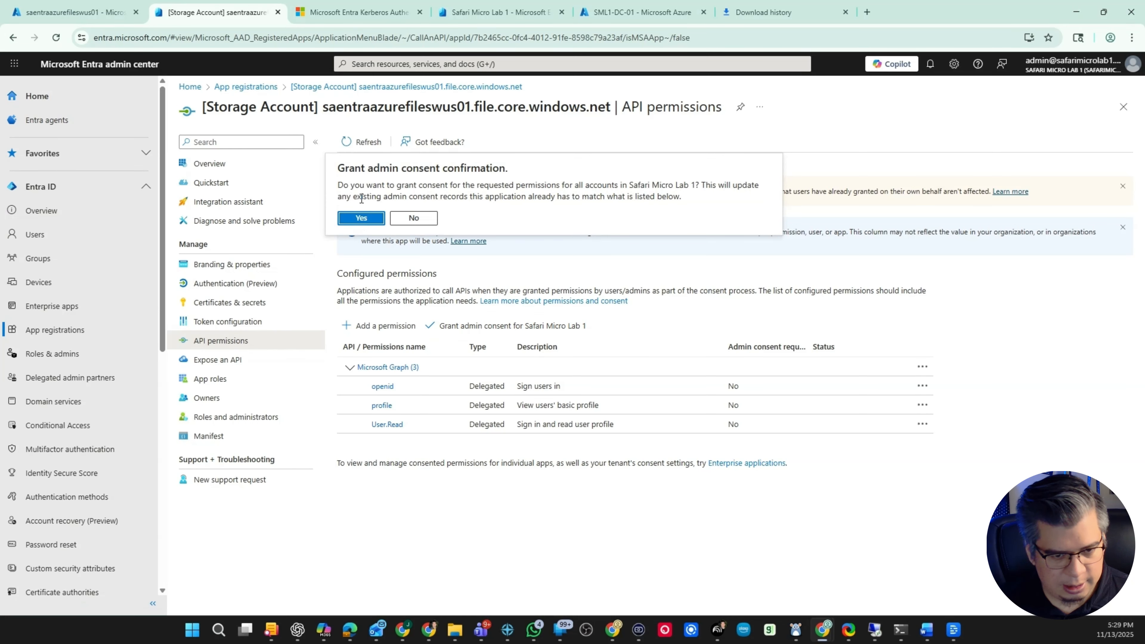
left_click(361, 218)
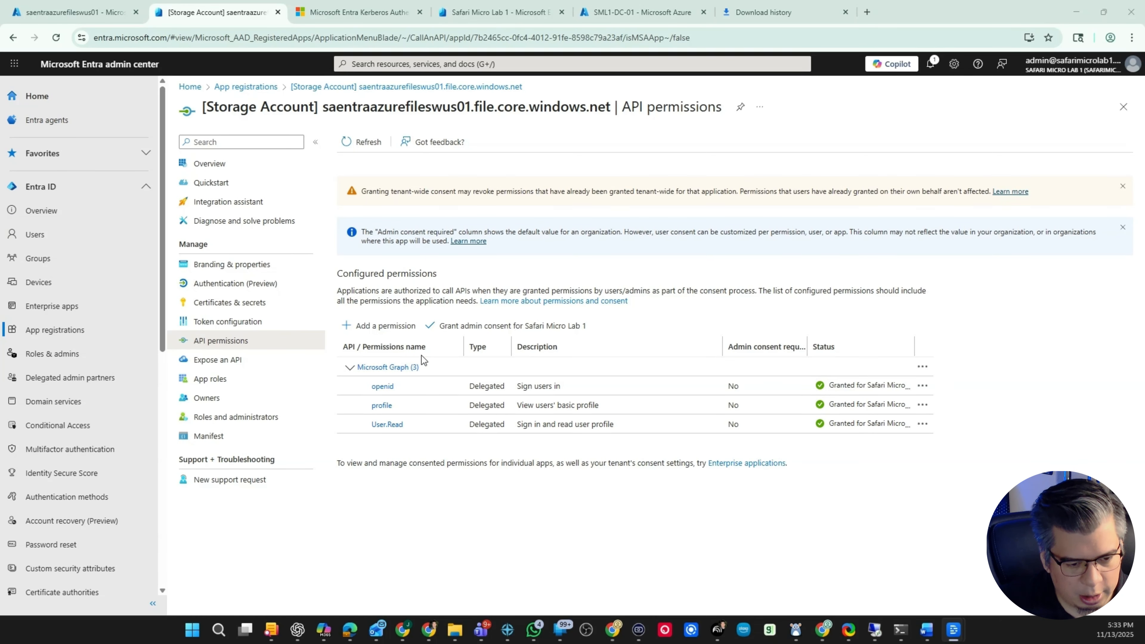
- Download the app registration's Microsoft Graph manifest and copy all of its existing identifierUris entries
left_click(212, 438)
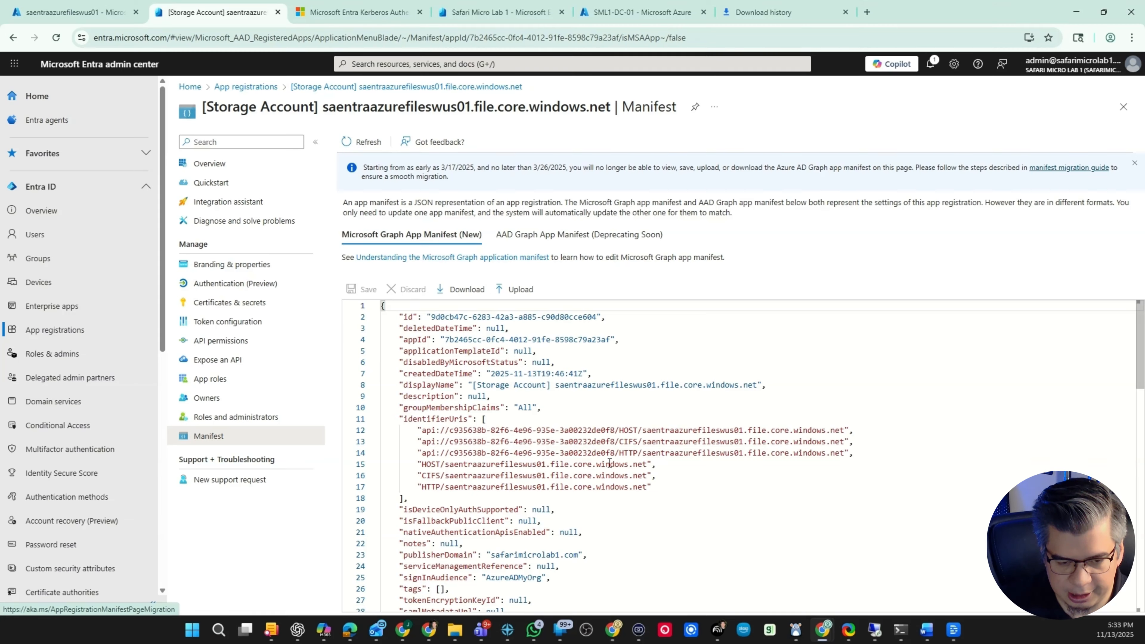
left_click(457, 290)
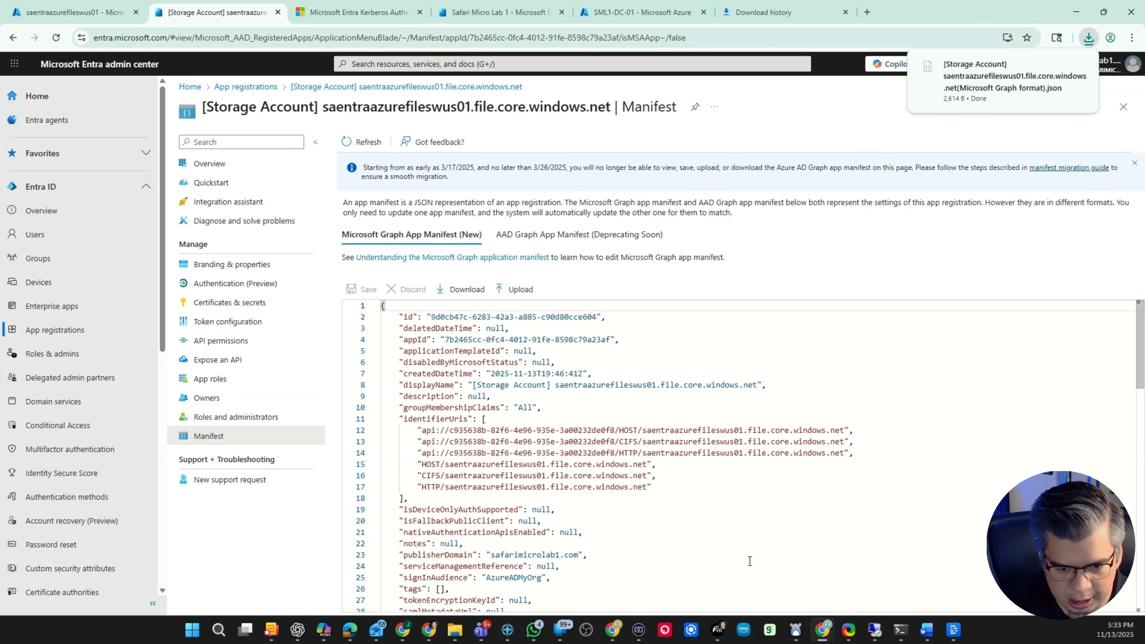
left_click_drag(652, 488, 412, 433)
key("ctrl+c")
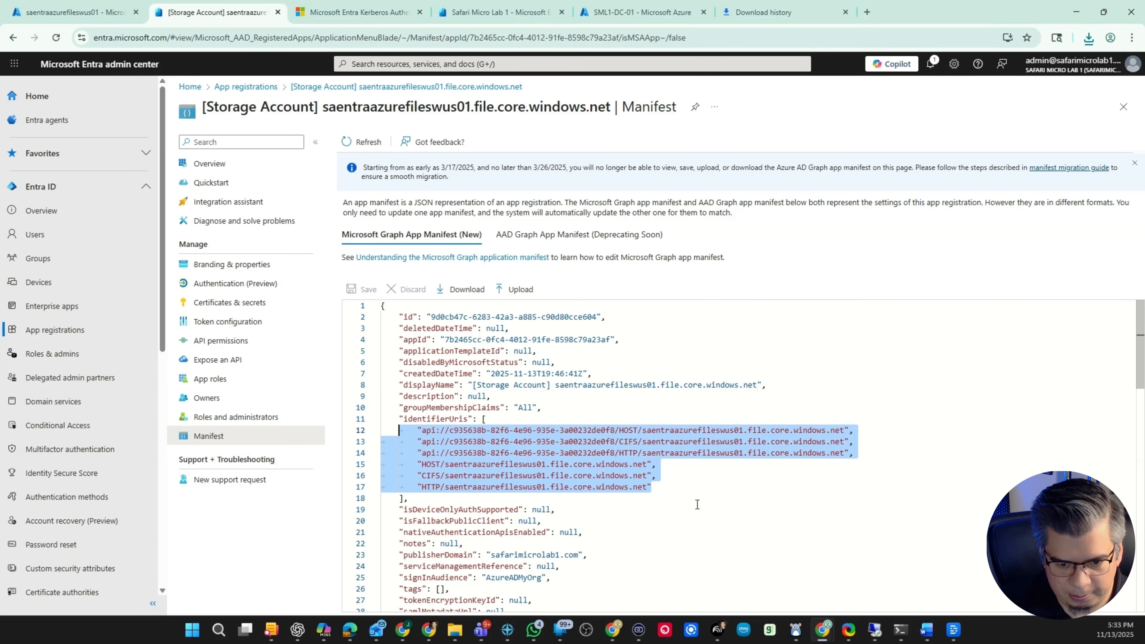
- Paste the copied entries after the existing identifierUris, tidy the indentation, and insert privatelink. before file.core.windows.net in each duplicated HOST, CIFS and HTTP URI
left_click(698, 486)
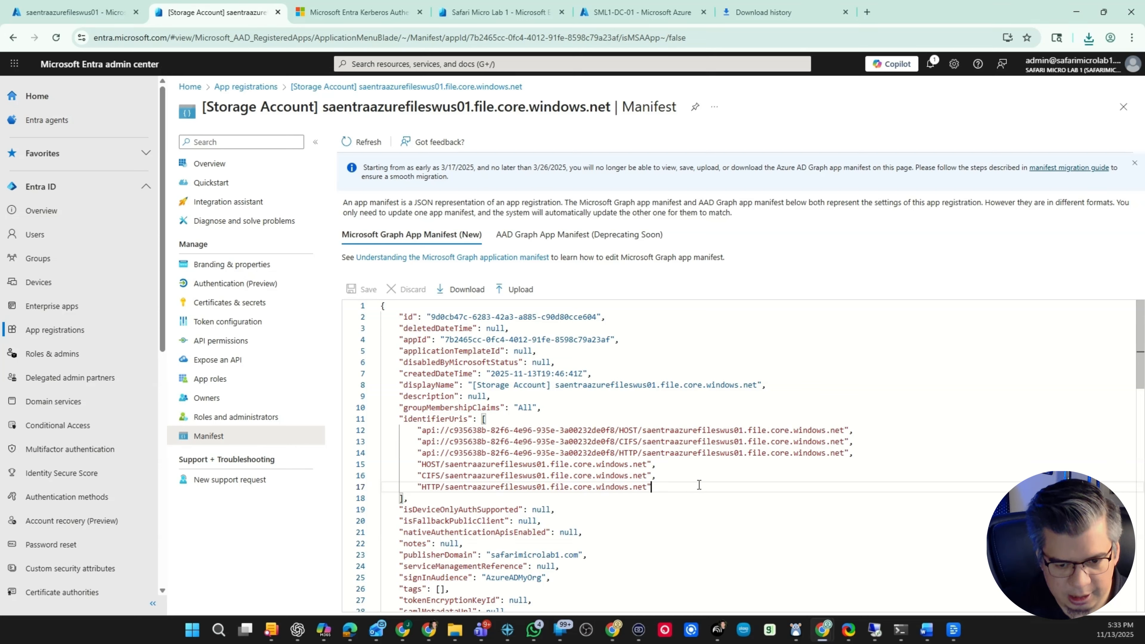
type(",")
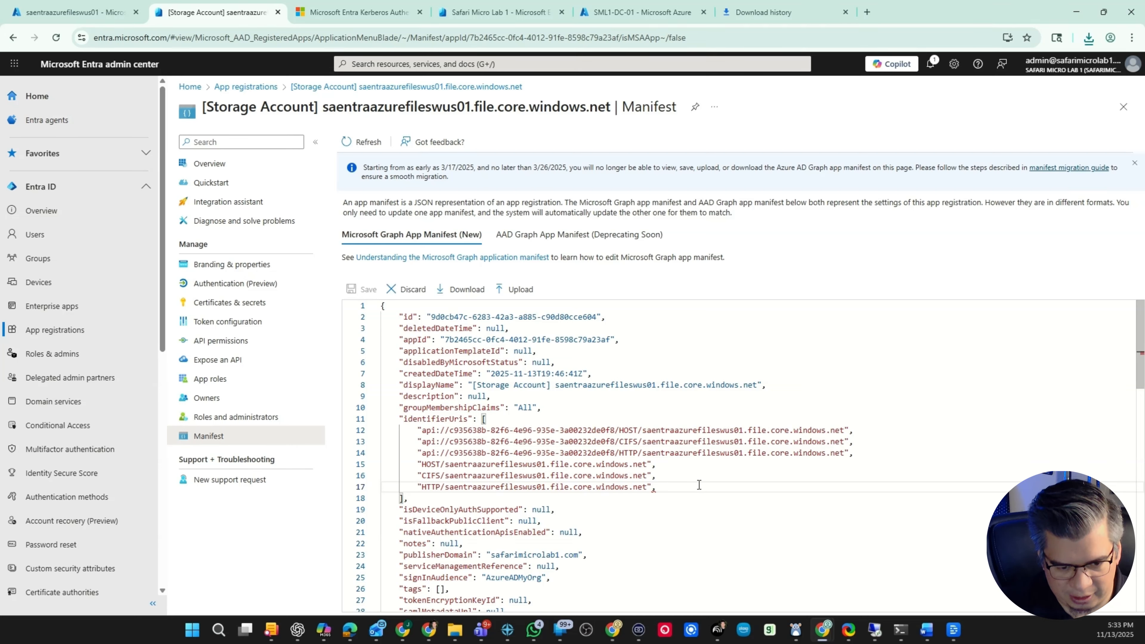
key("Return")
key("ctrl+v")
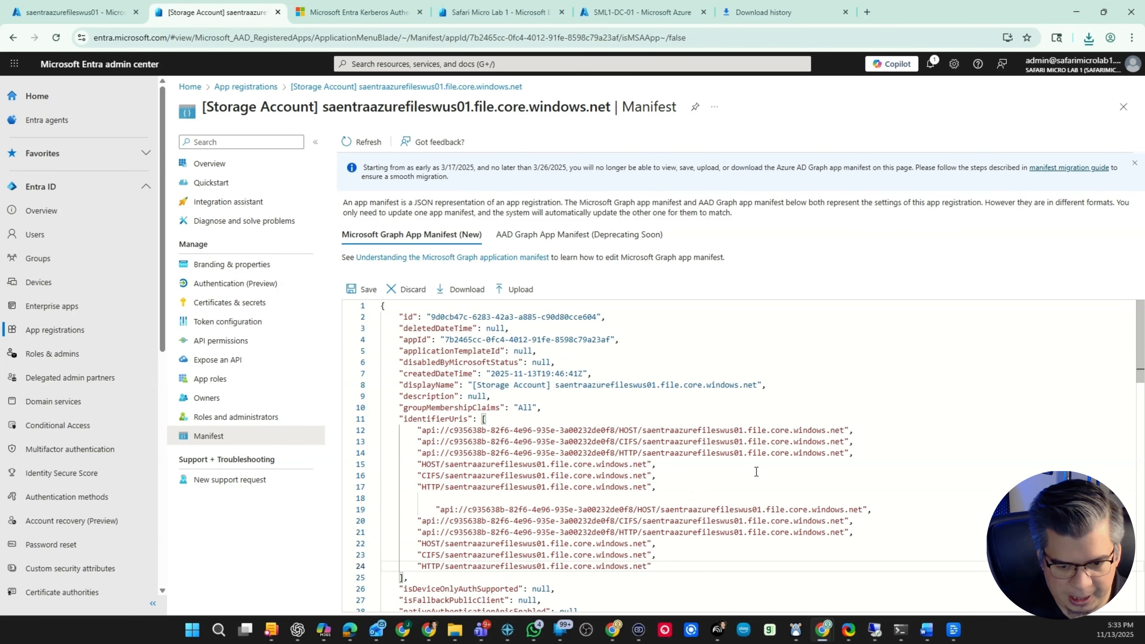
scroll(756, 471, "down", 1)
left_click_drag(435, 480, 420, 479)
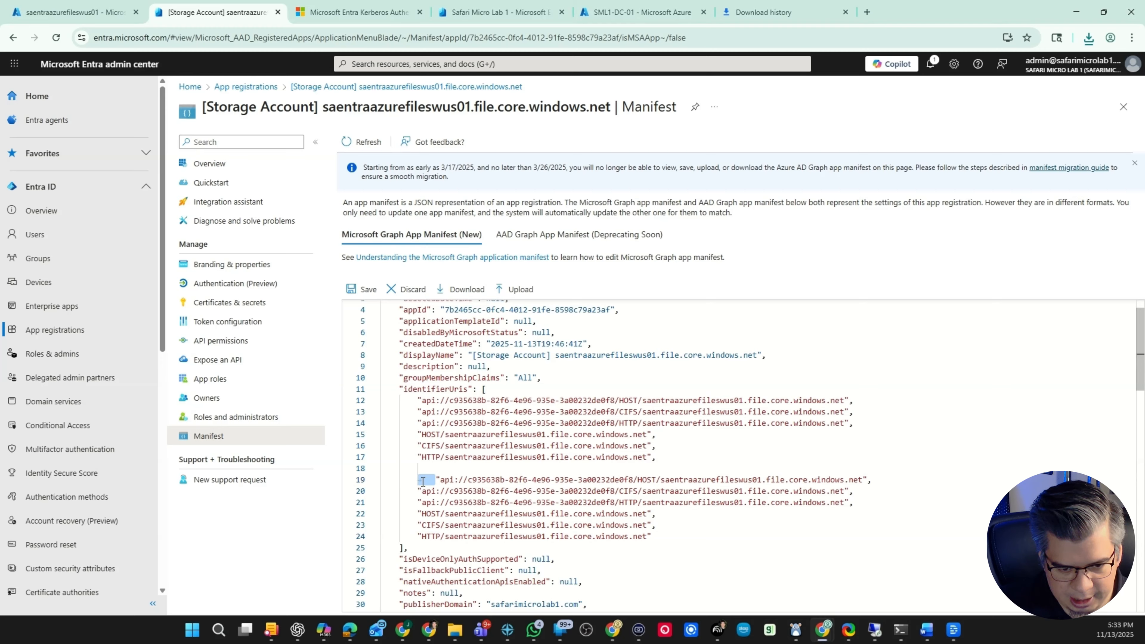
key("BackSpace")
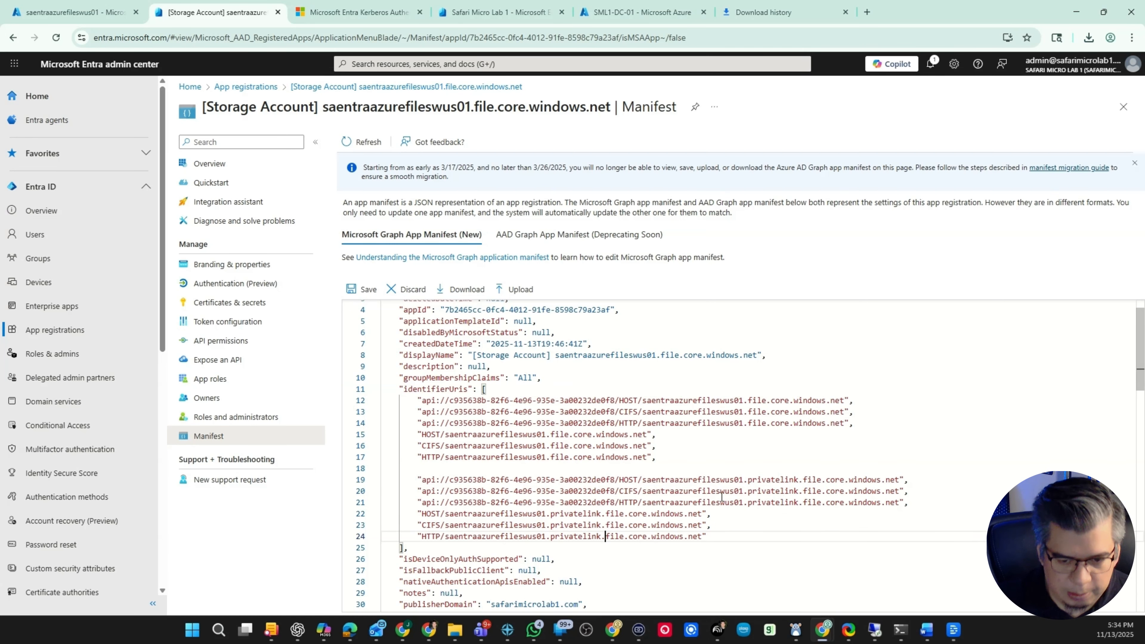
scroll(663, 475, "down", 2)
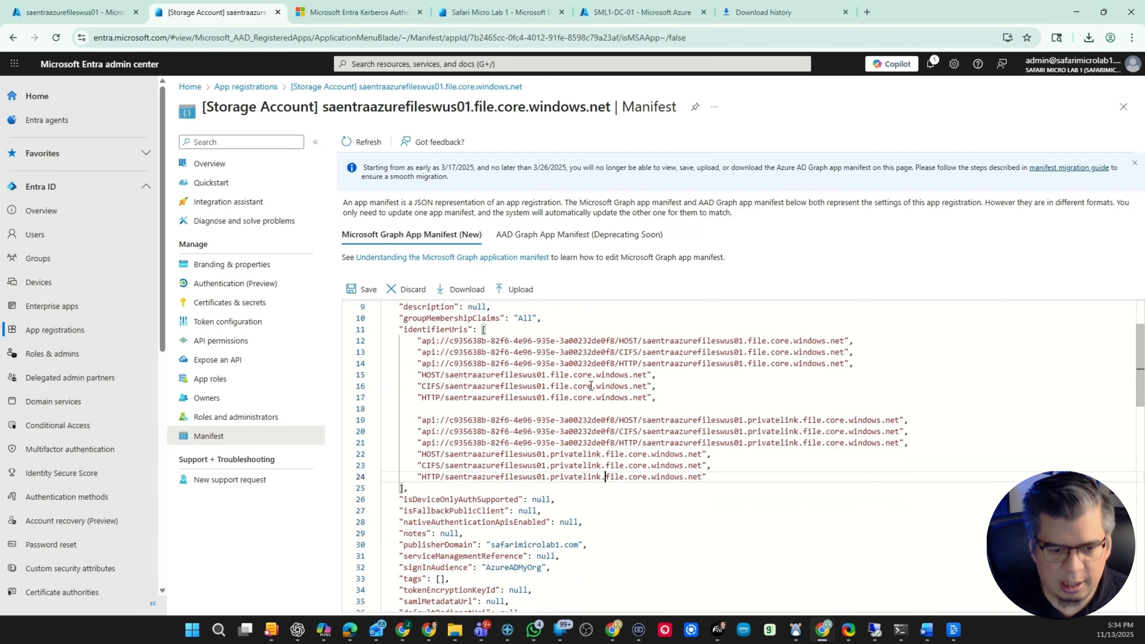
scroll(534, 358, "up", 1)
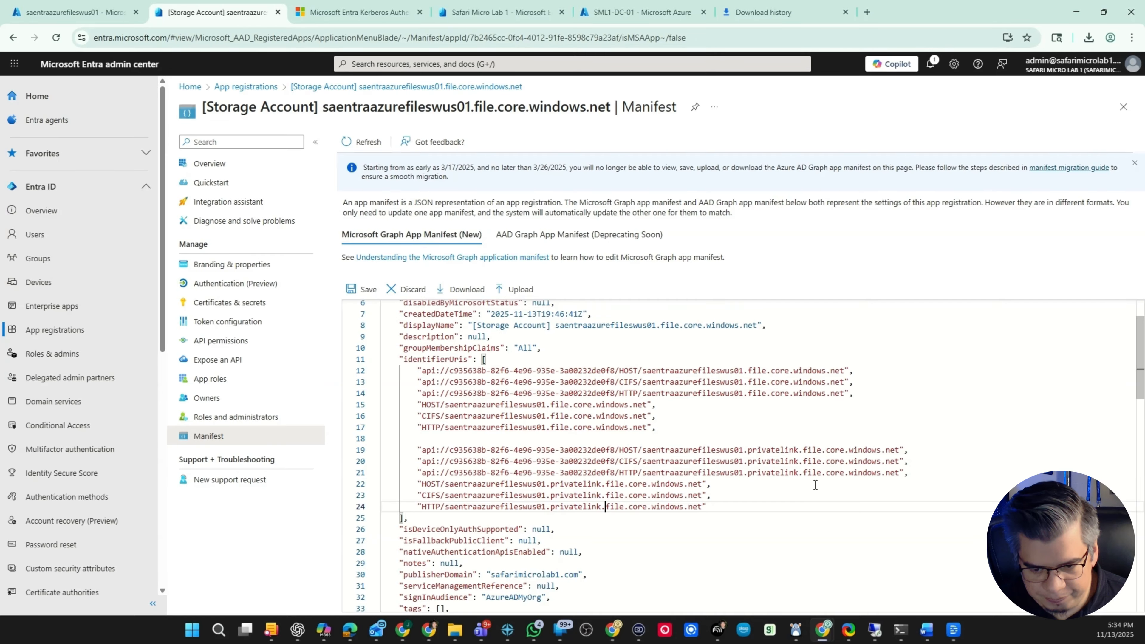
- Check the privatelink host name in the domain controller's nslookup output, and return to the app manifest in the browser
left_click(876, 631)
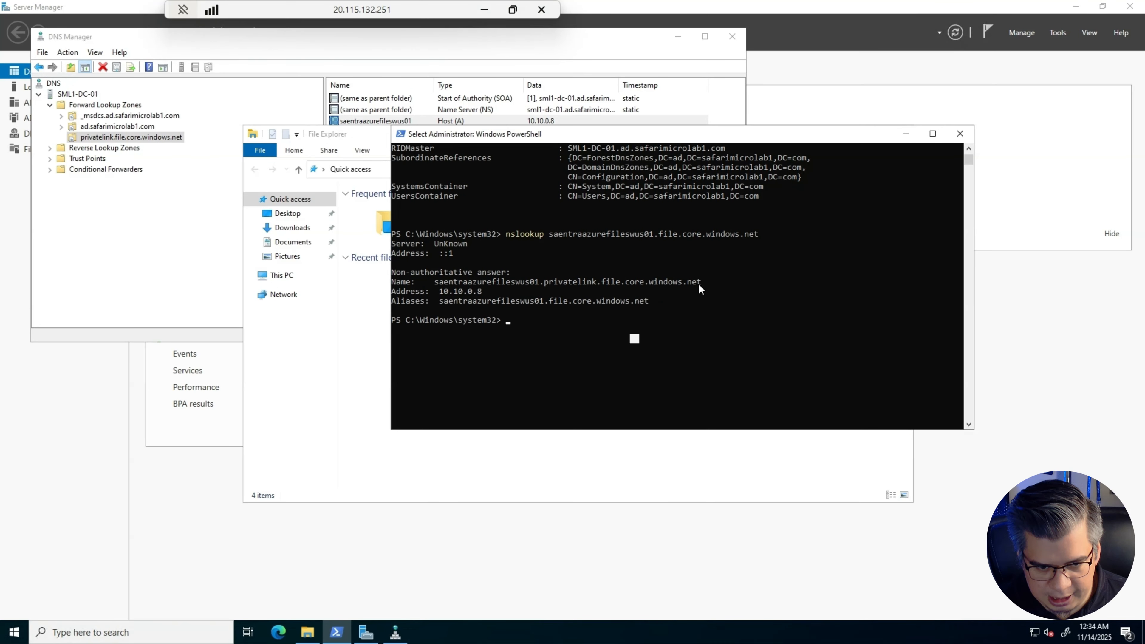
left_click_drag(547, 282, 461, 289)
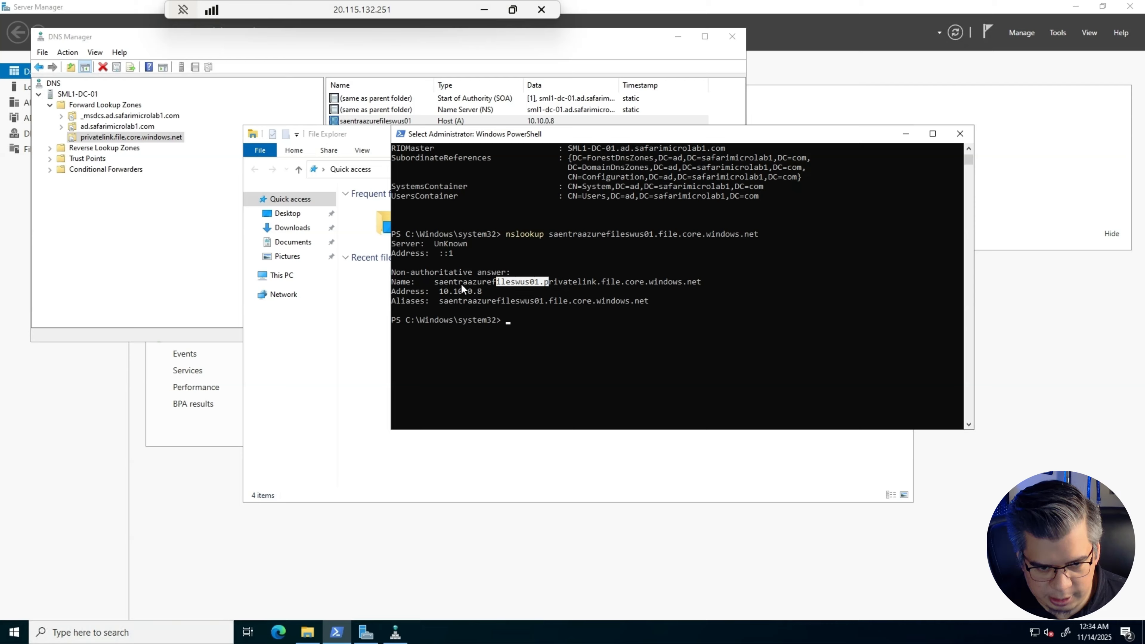
double_click(437, 283)
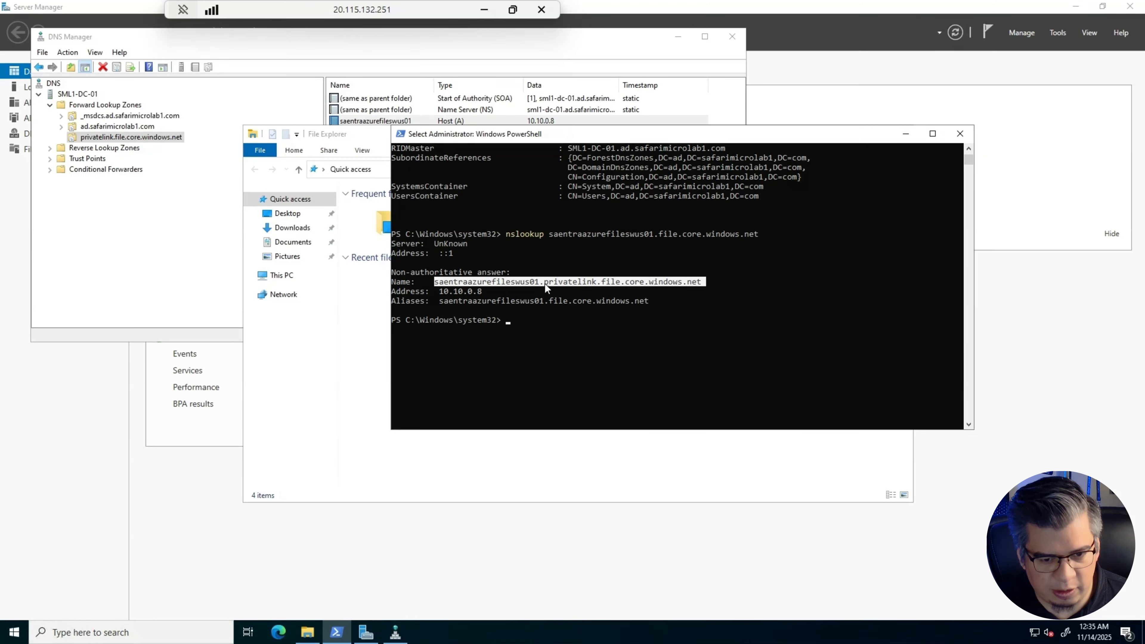
left_click(665, 284)
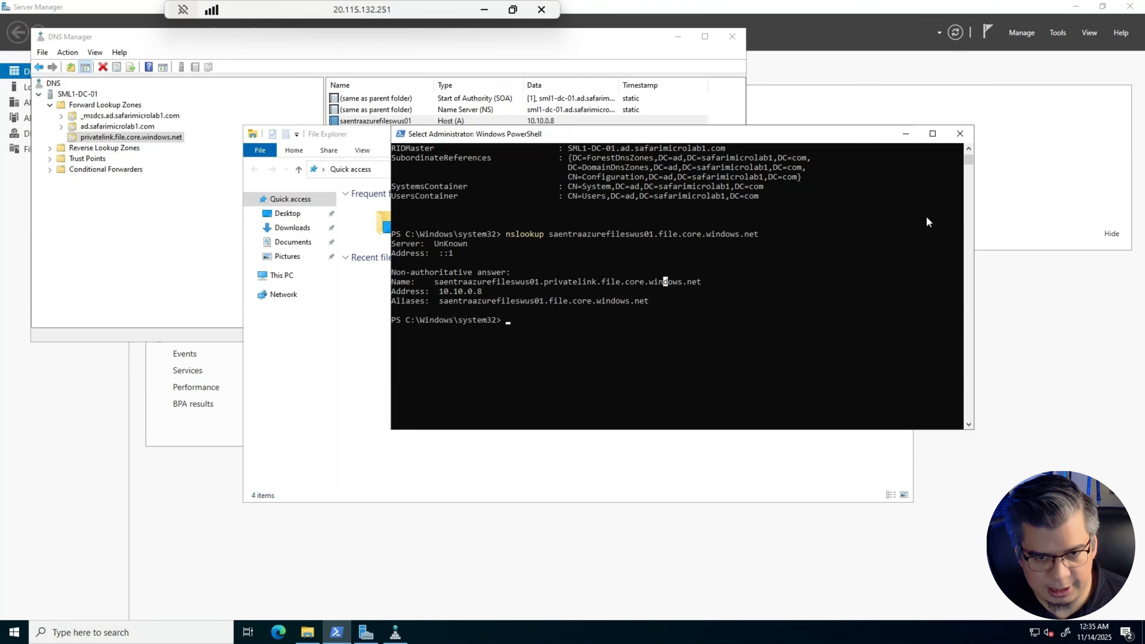
left_click(485, 17)
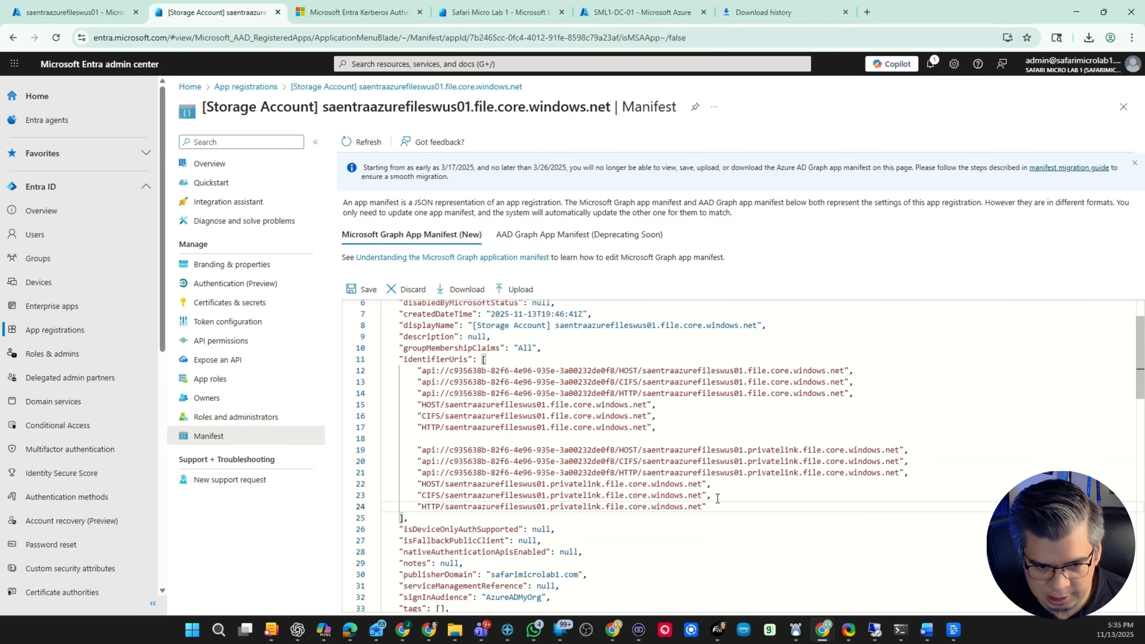
- Save the edited Microsoft Graph app manifest with the added privatelink identifierUris
left_click(366, 291)
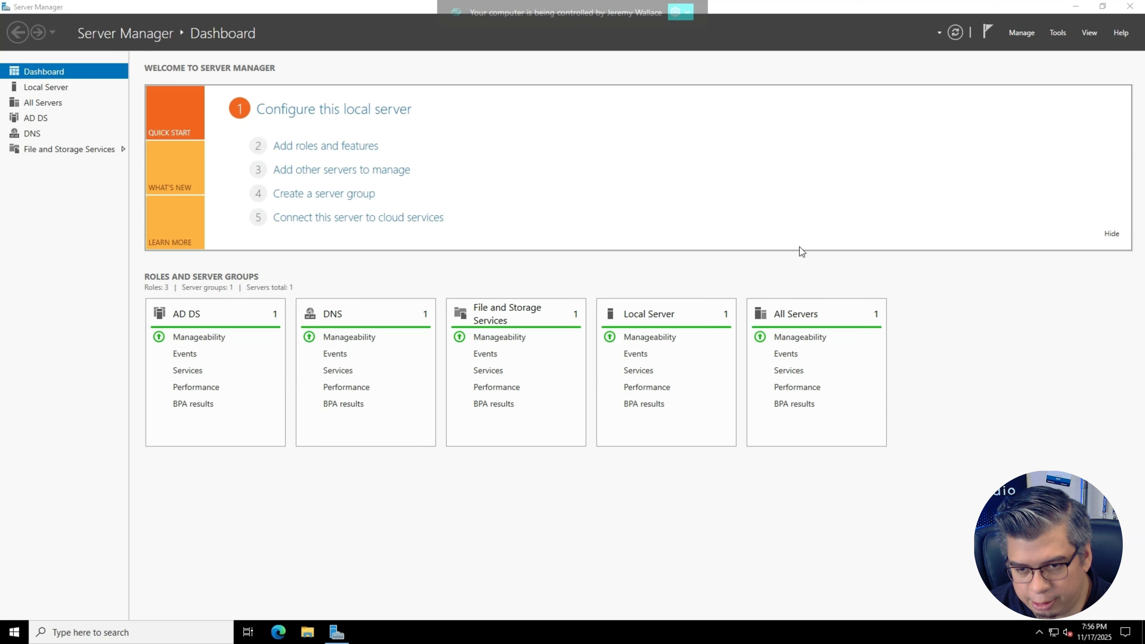
- In Group Policy Management on the domain controller, create a GPO named Azure Files Entra kerberos linked to the Computers OU under SML1
left_click(1058, 32)
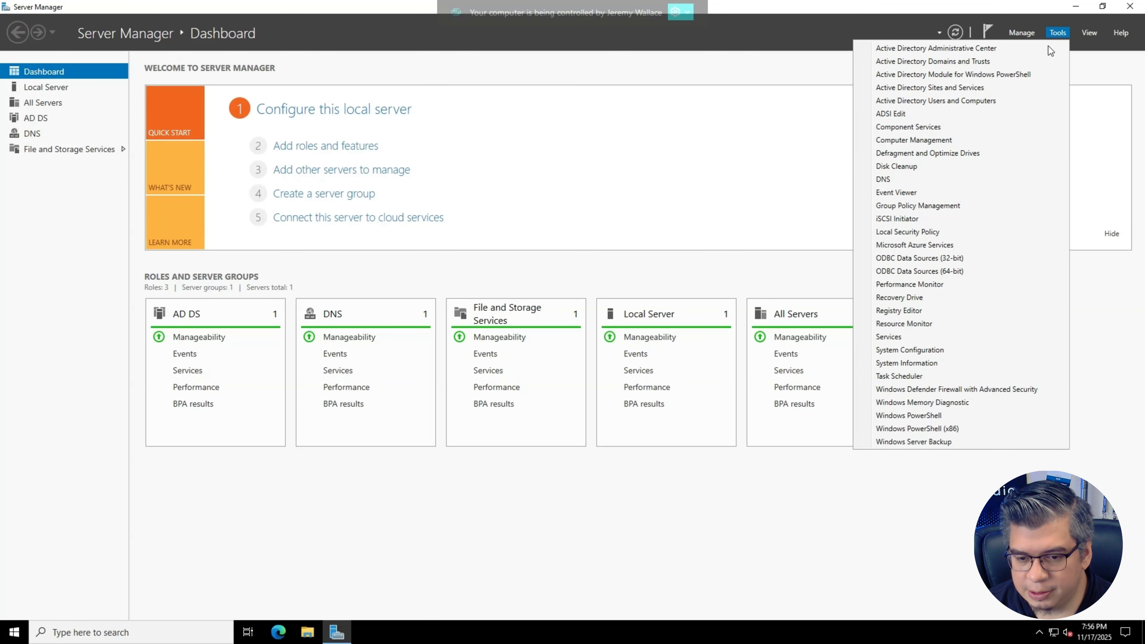
left_click(897, 206)
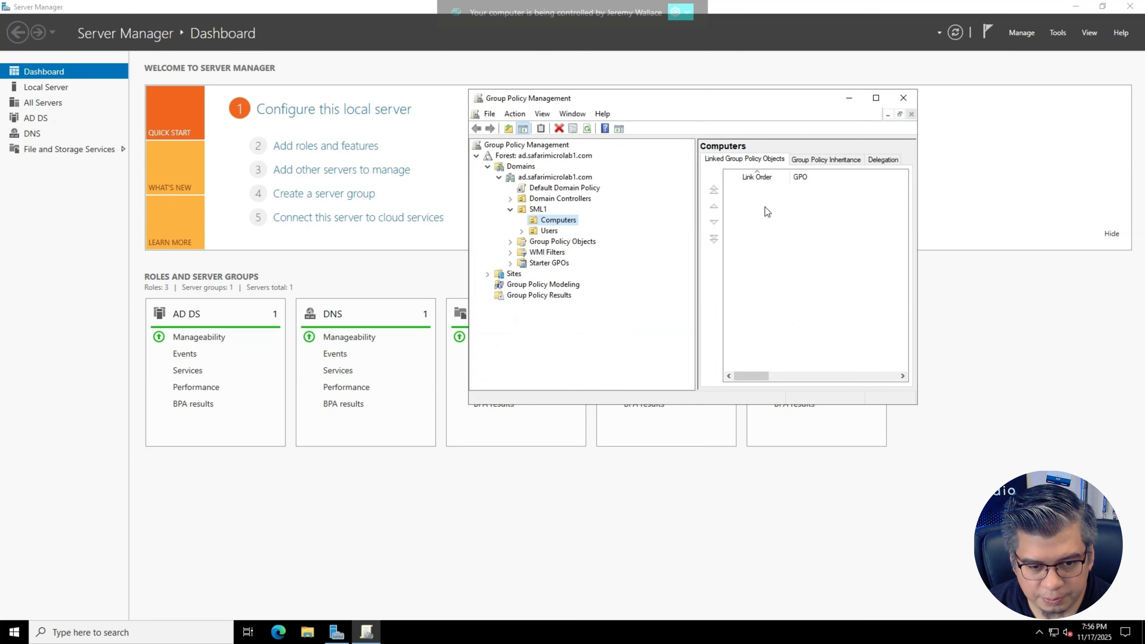
left_click_drag(670, 101, 651, 102)
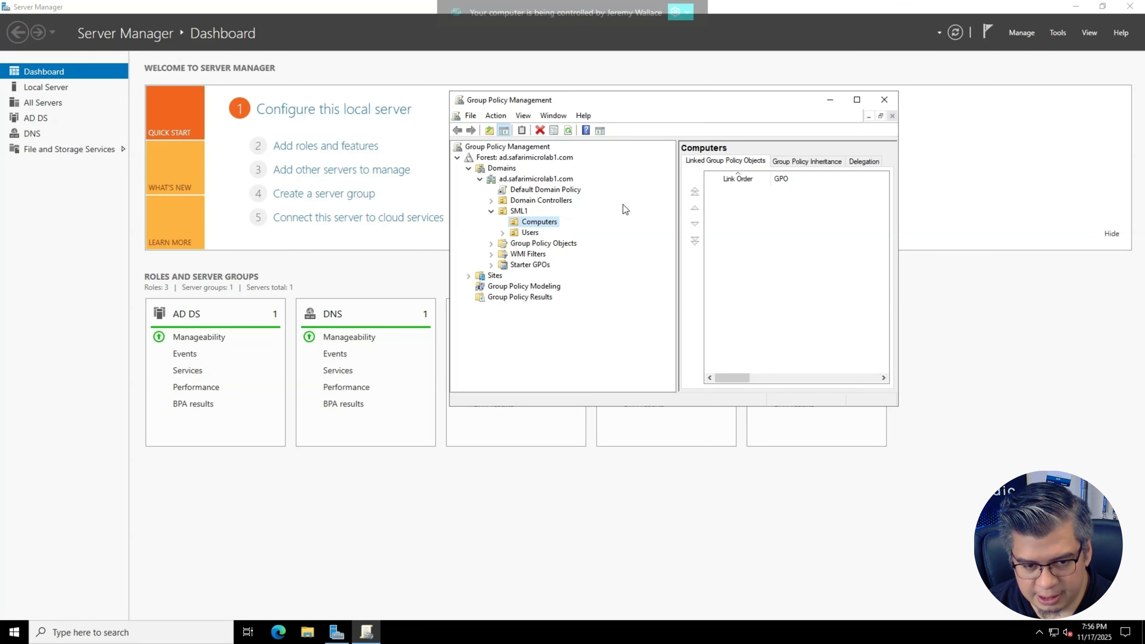
right_click(519, 223)
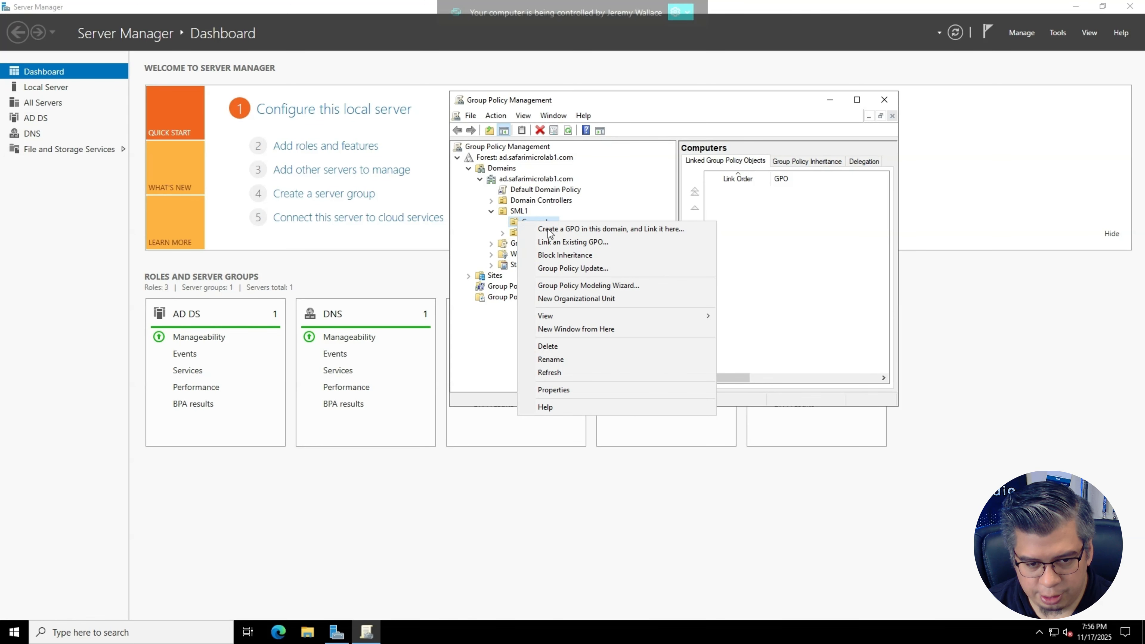
left_click(567, 230)
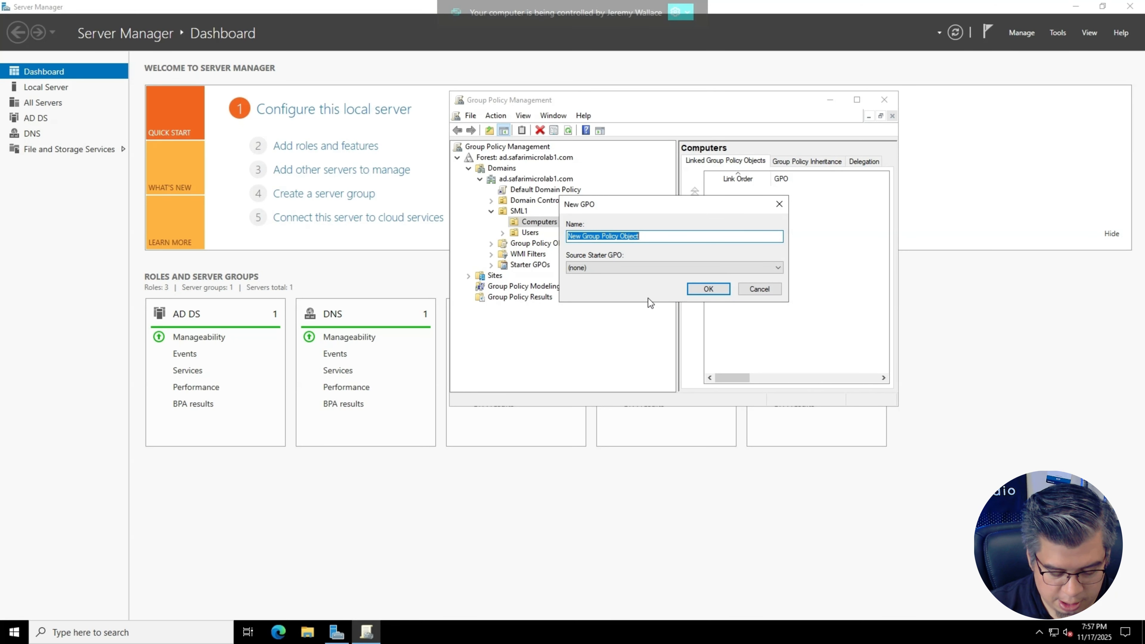
type("Azure ")
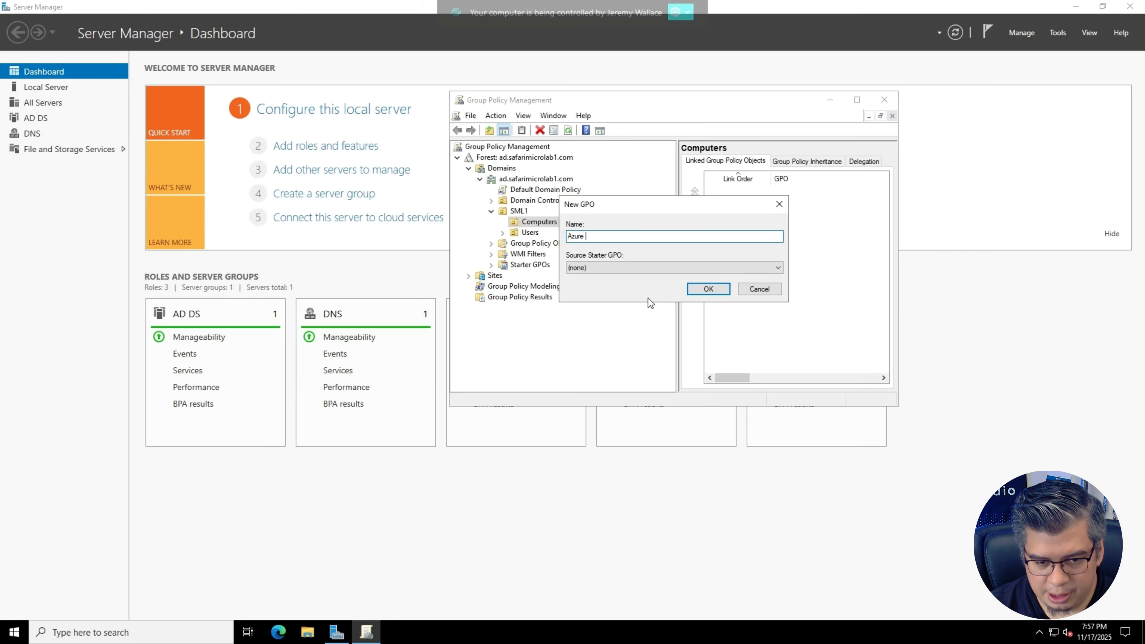
type("Files C")
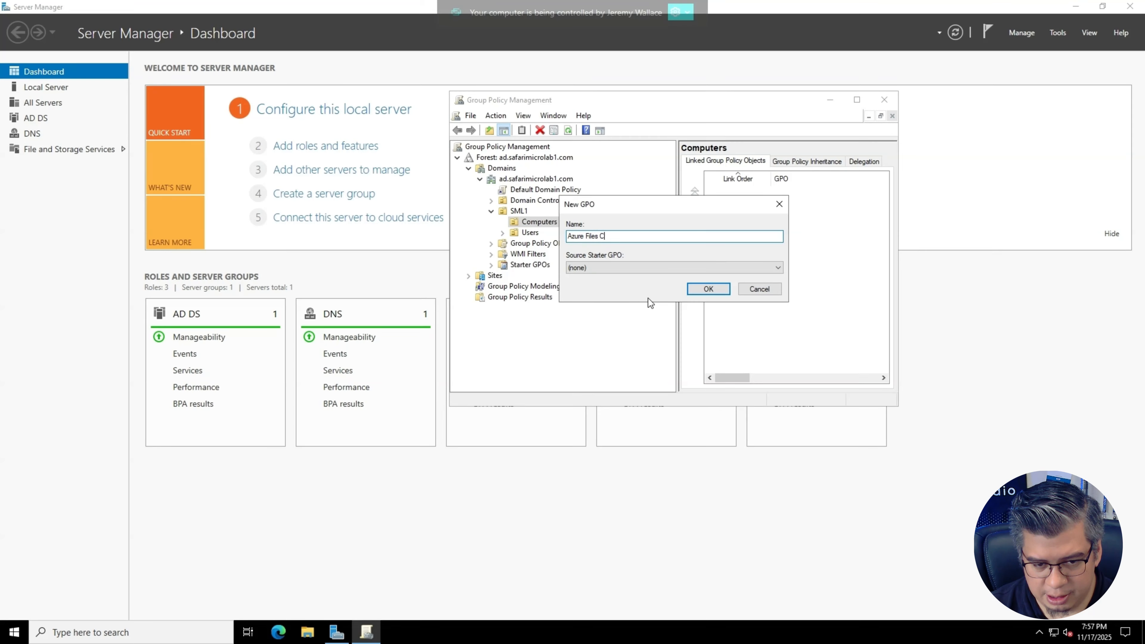
type("loud keberos")
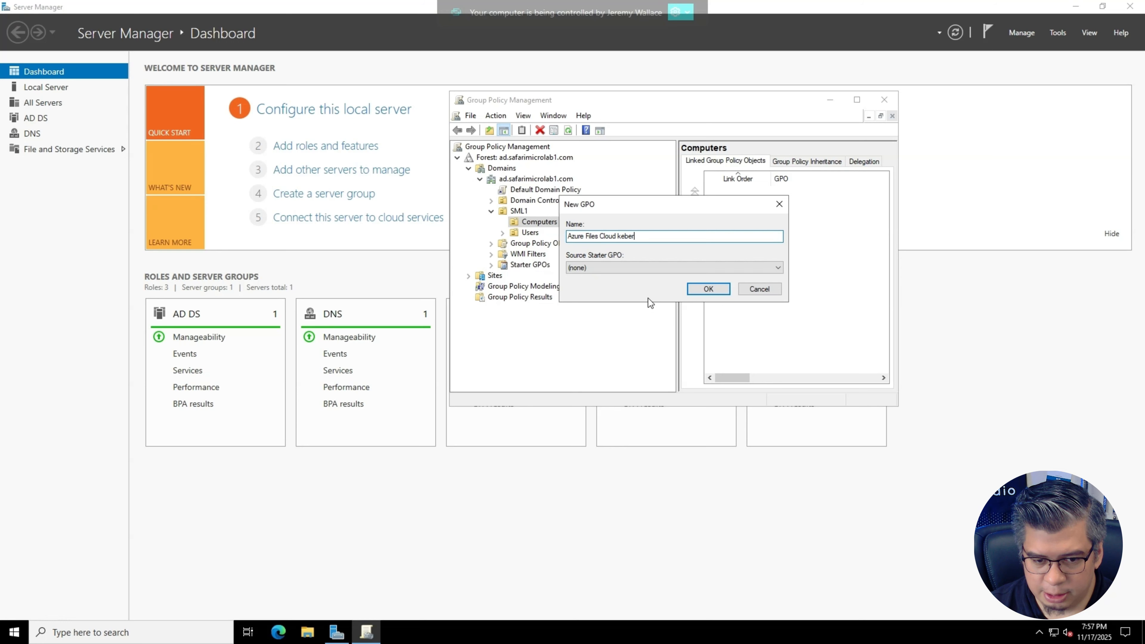
double_click(608, 236)
type("Entra")
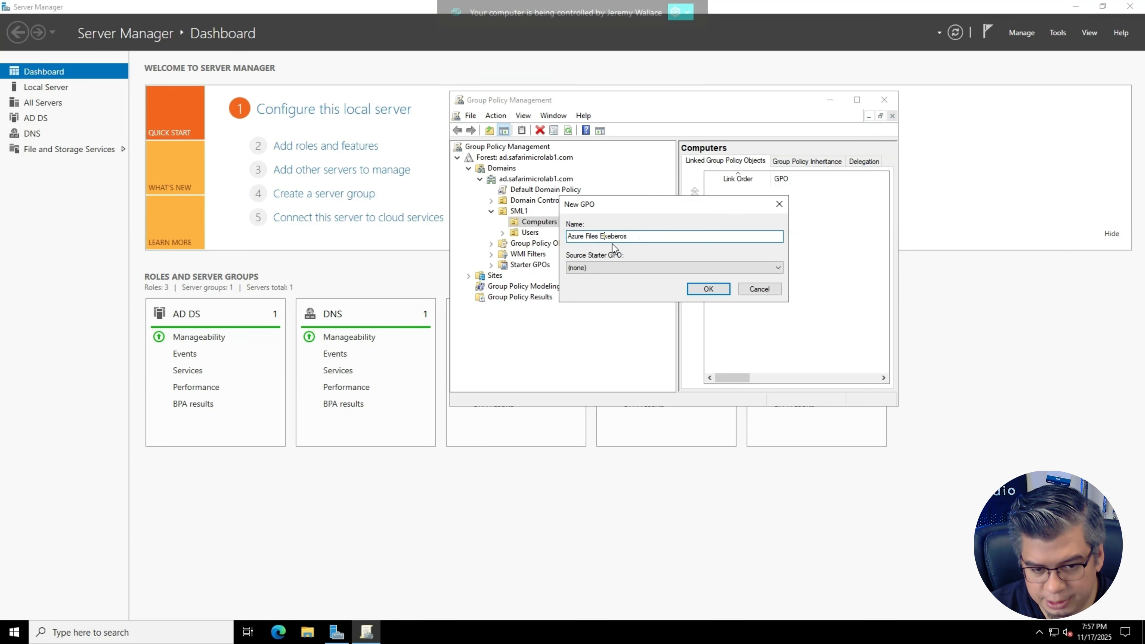
left_click(714, 288)
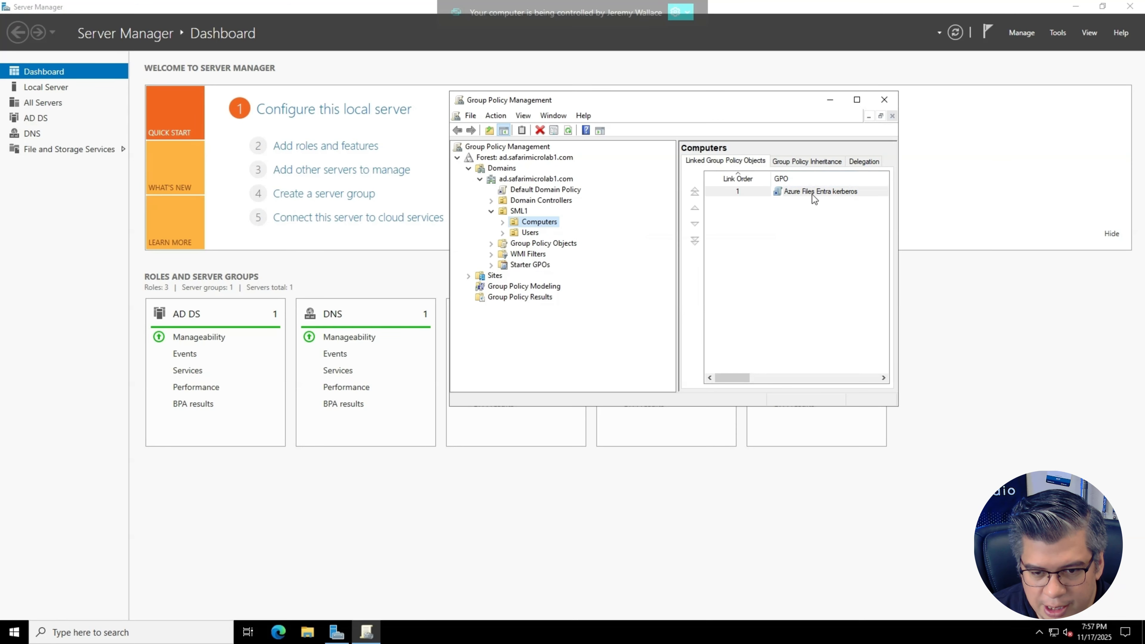
- Open the Azure Files Entra kerberos GPO for editing and go to the Kerberos policies under the computer's System administrative templates
right_click(812, 192)
left_click(855, 202)
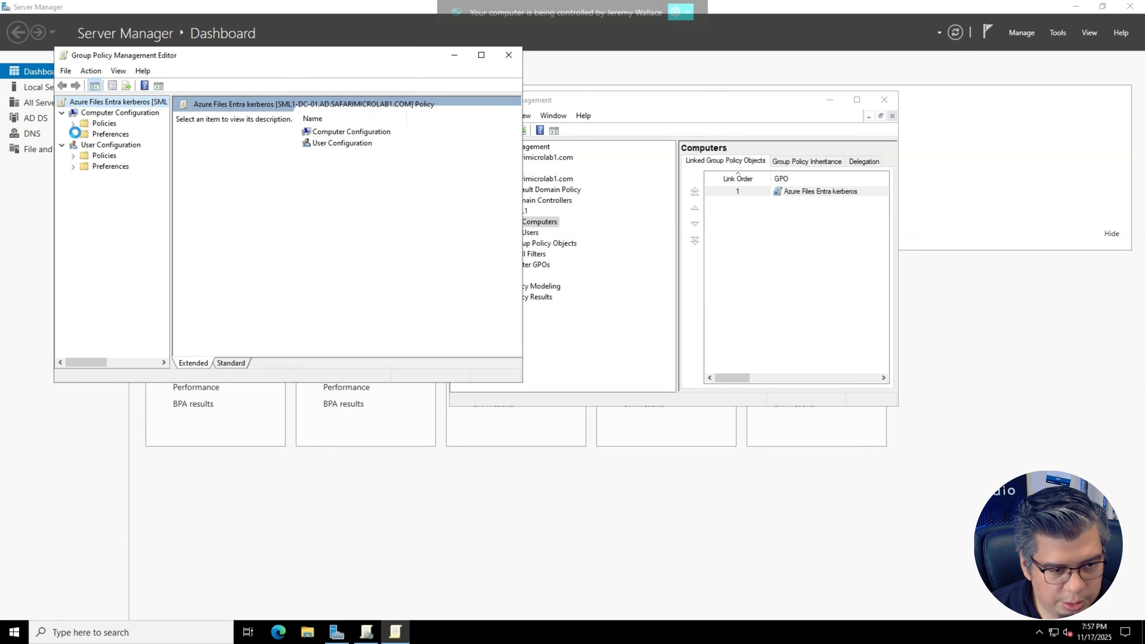
left_click(73, 134)
left_click(73, 124)
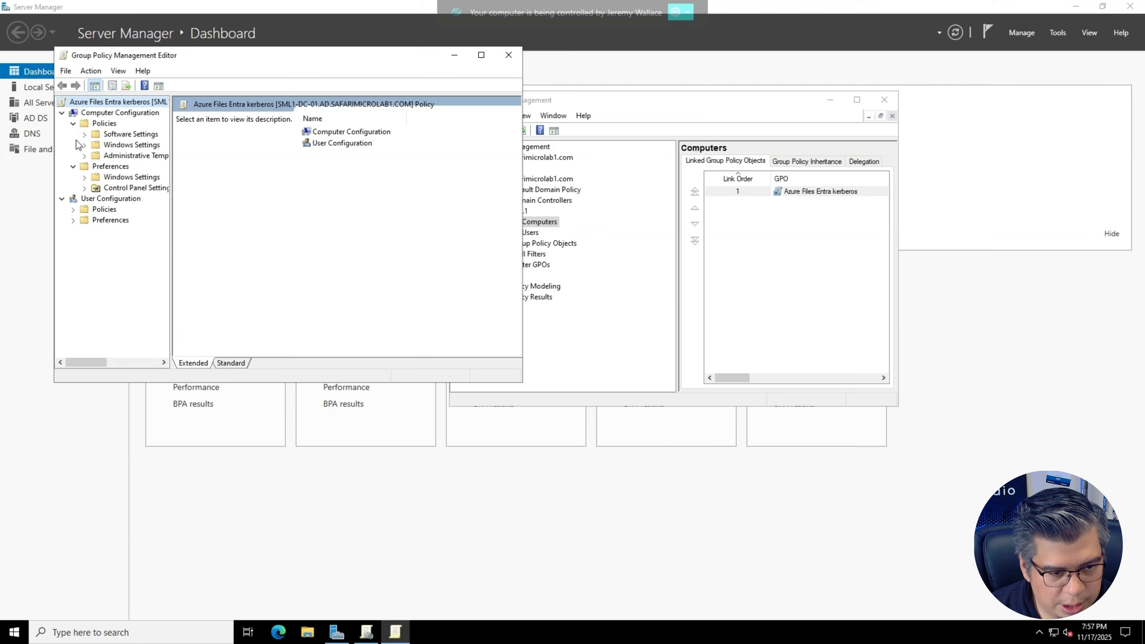
left_click(85, 156)
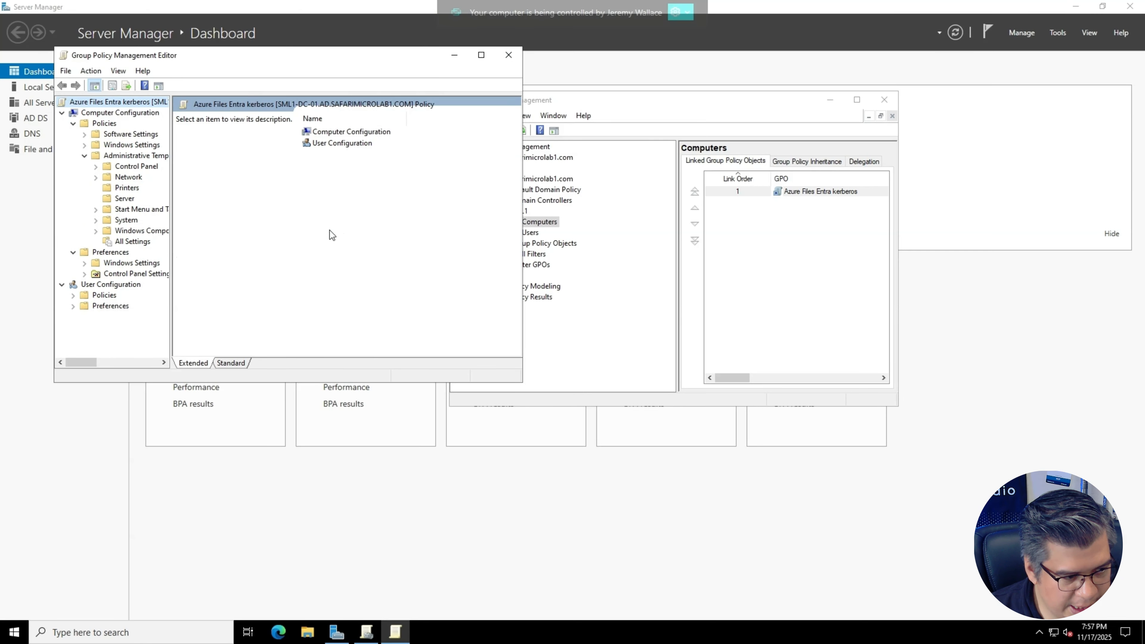
left_click(96, 220)
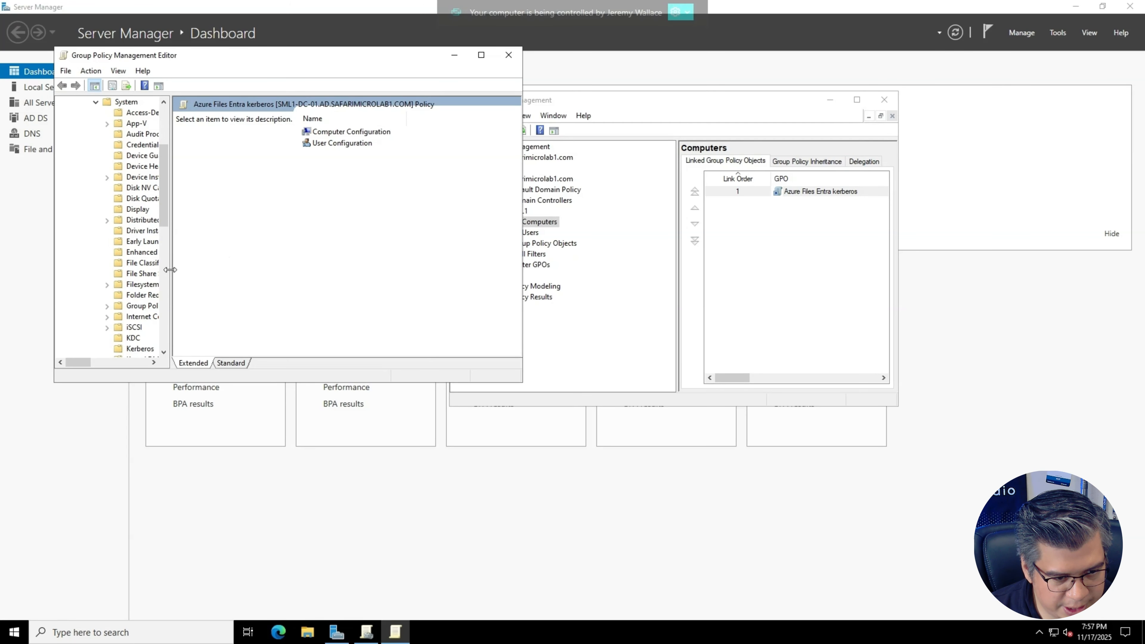
left_click_drag(171, 270, 237, 270)
left_click(481, 55)
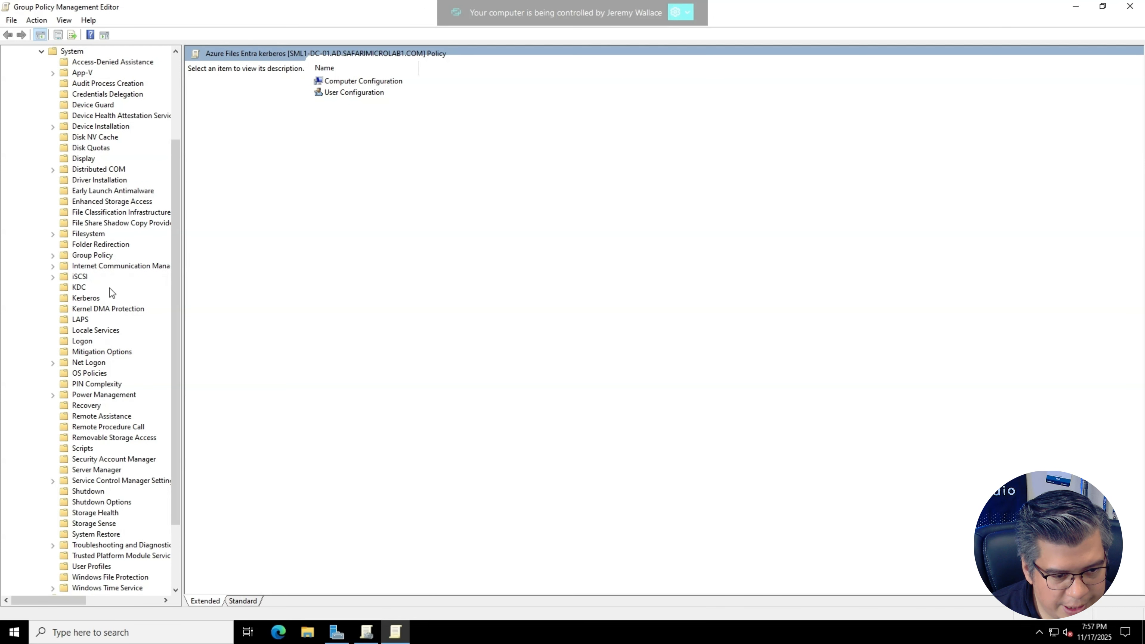
left_click(86, 300)
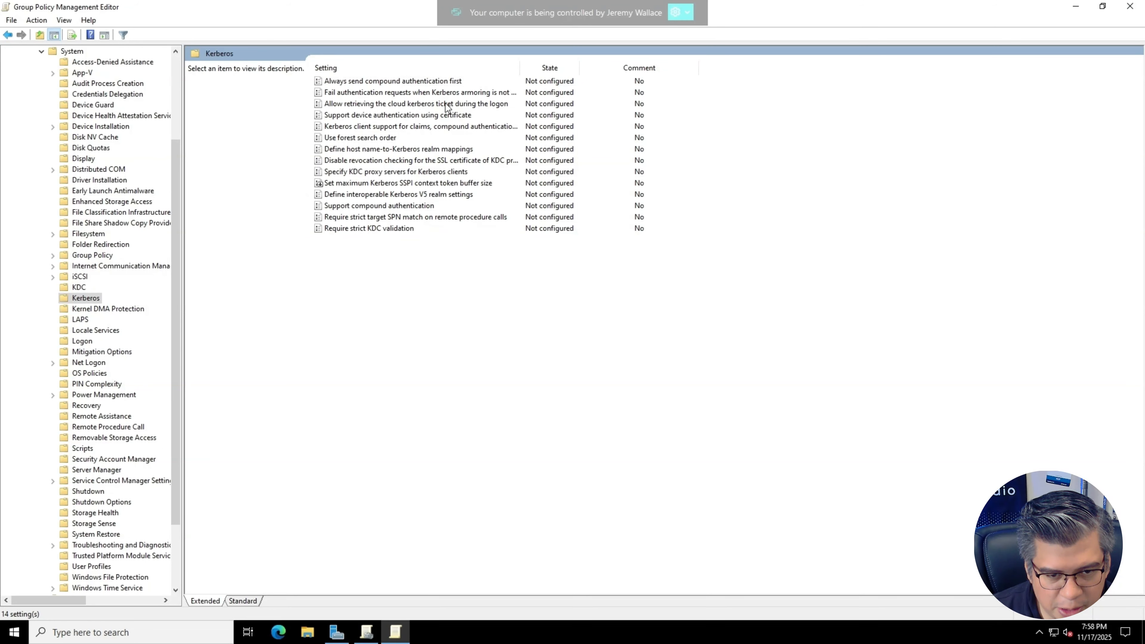
- Set the policy Allow retrieving the cloud kerberos ticket during the logon to Enabled and close the policy editor
double_click(483, 108)
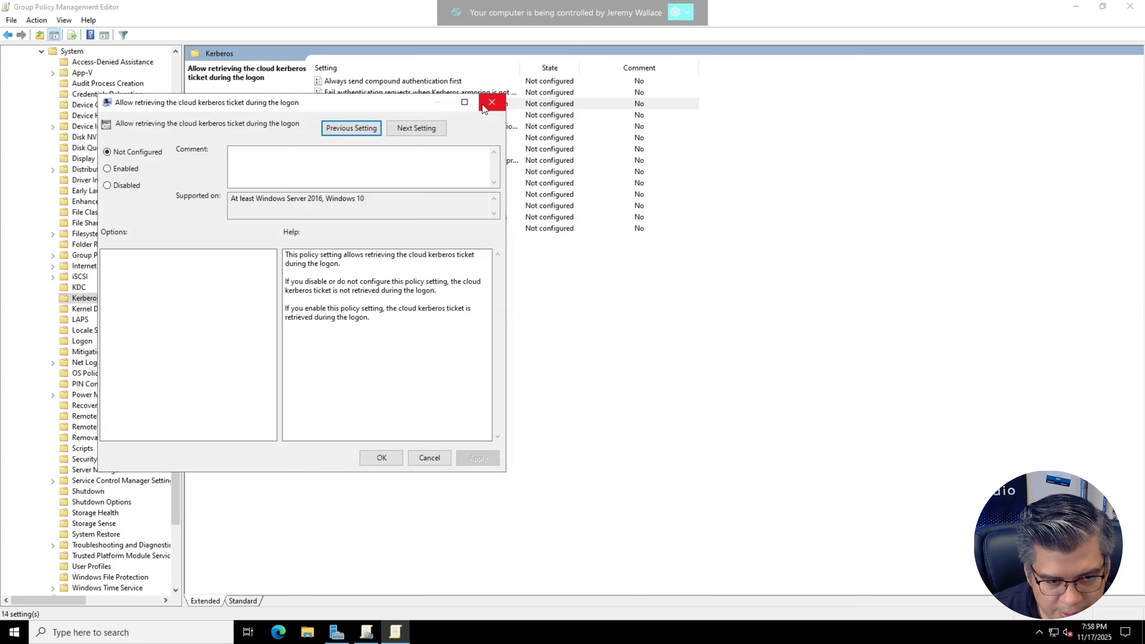
left_click(126, 169)
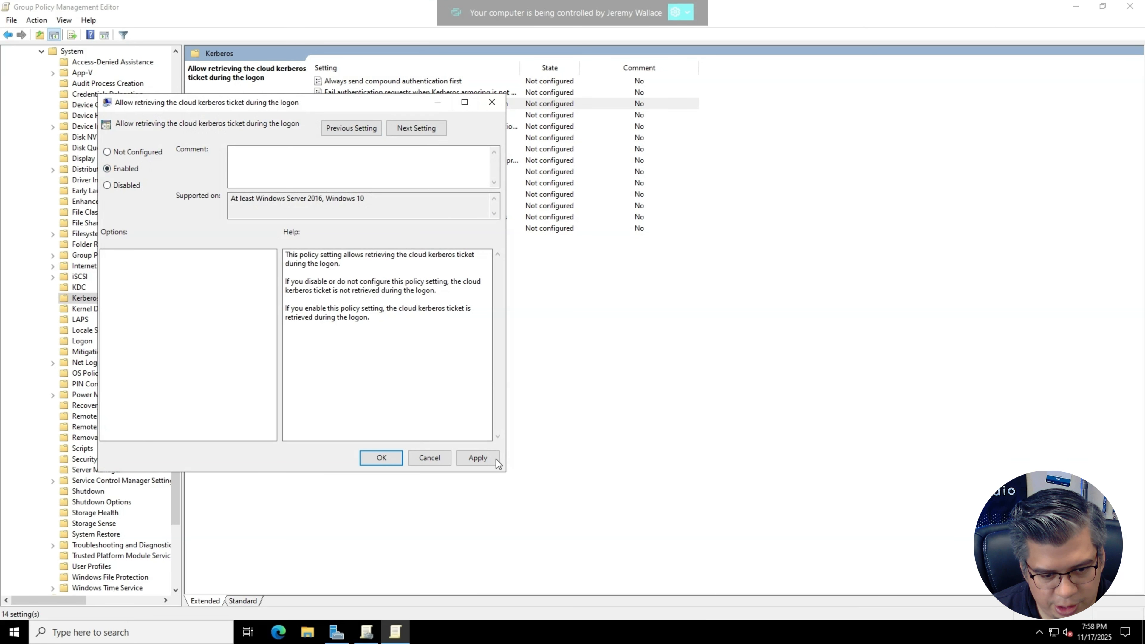
left_click(381, 458)
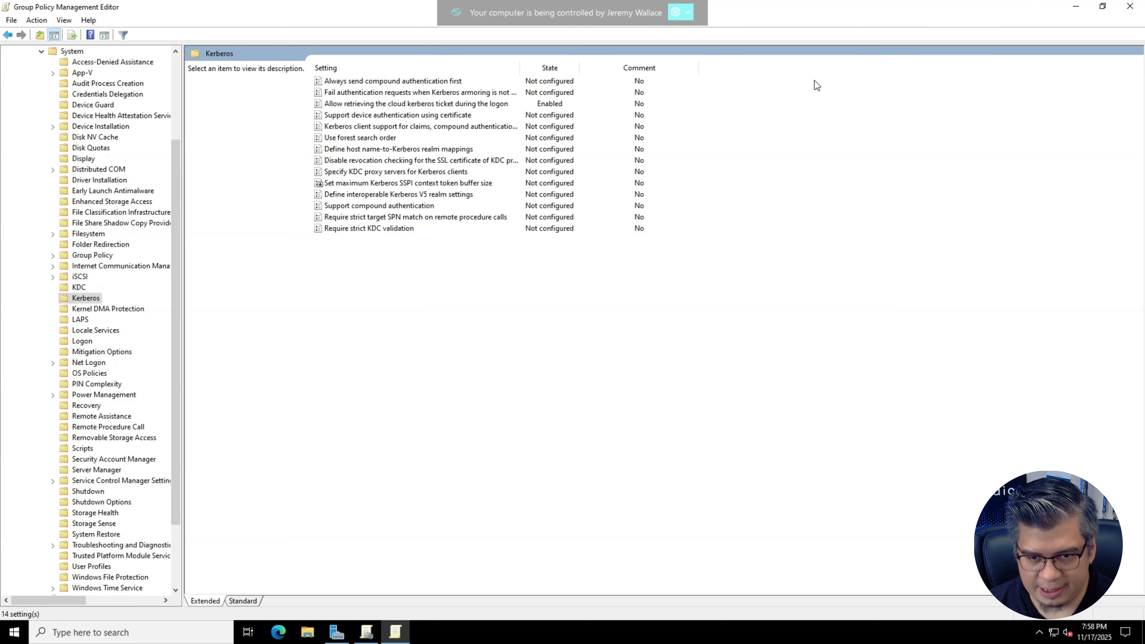
double_click(847, 12)
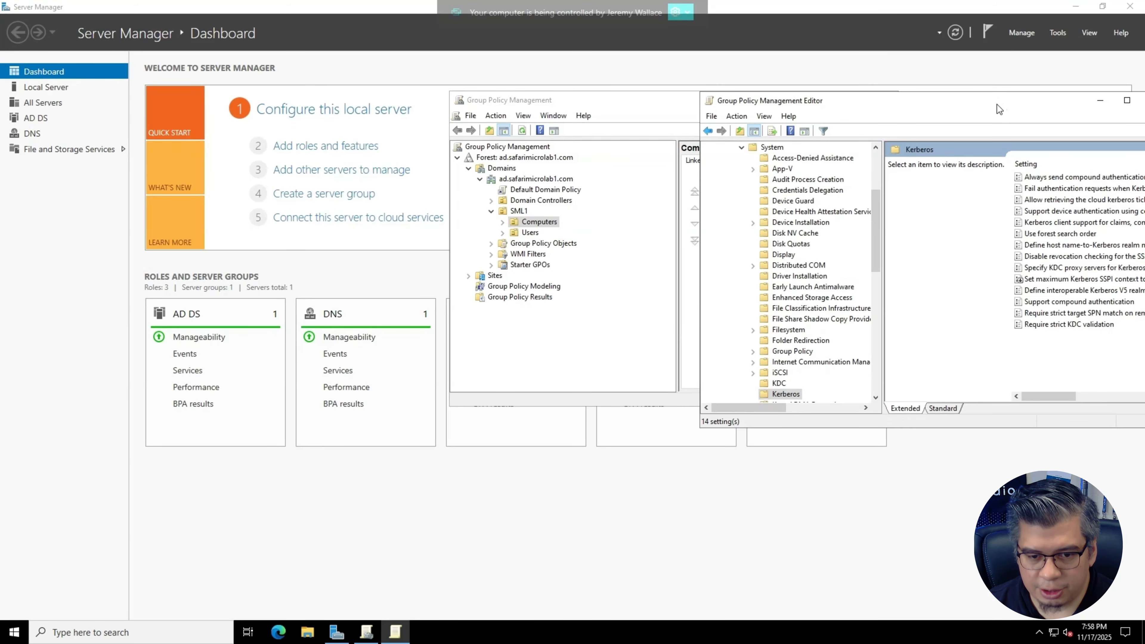
left_click_drag(1000, 110, 521, 110)
left_click(670, 107)
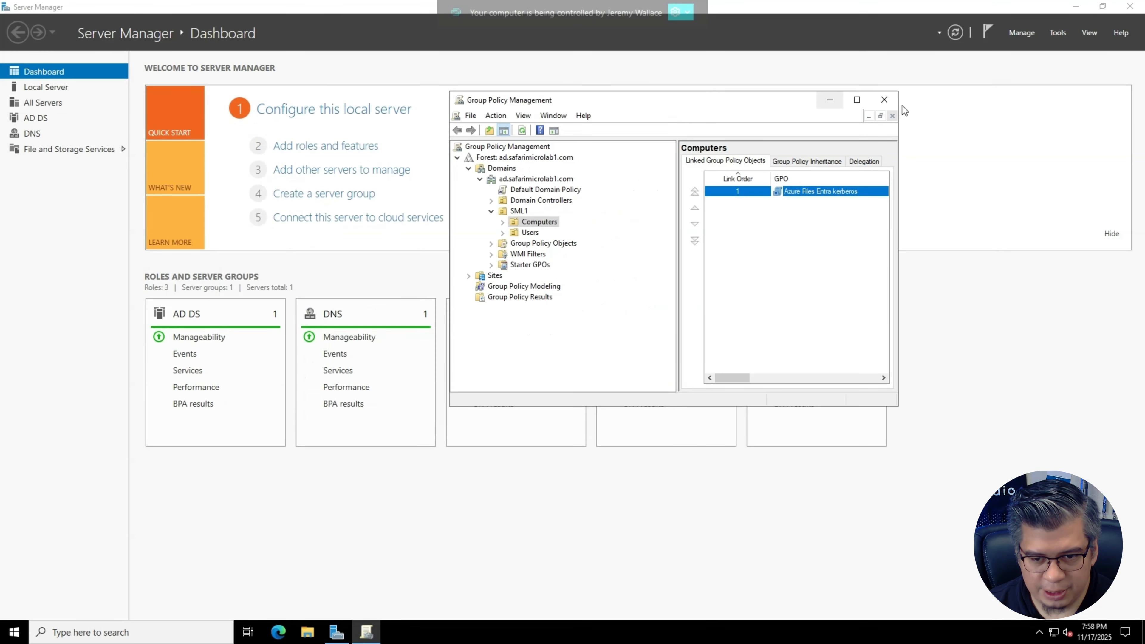
left_click(814, 247)
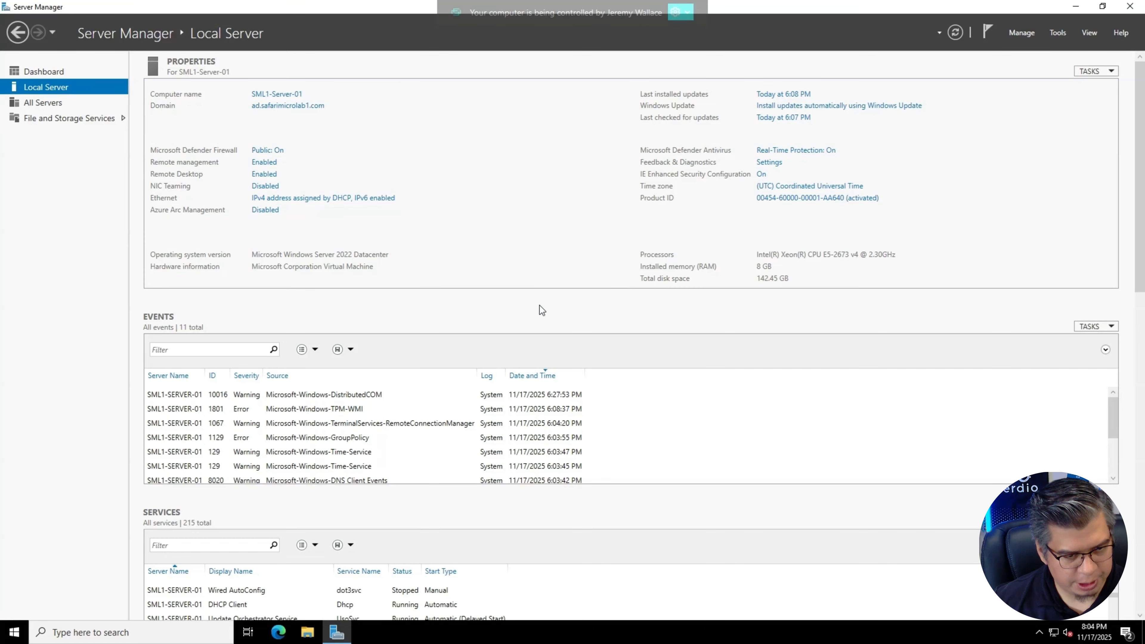
- On SML1-Server-01, open Command Prompt and run dsregcmd /status
left_click(122, 633)
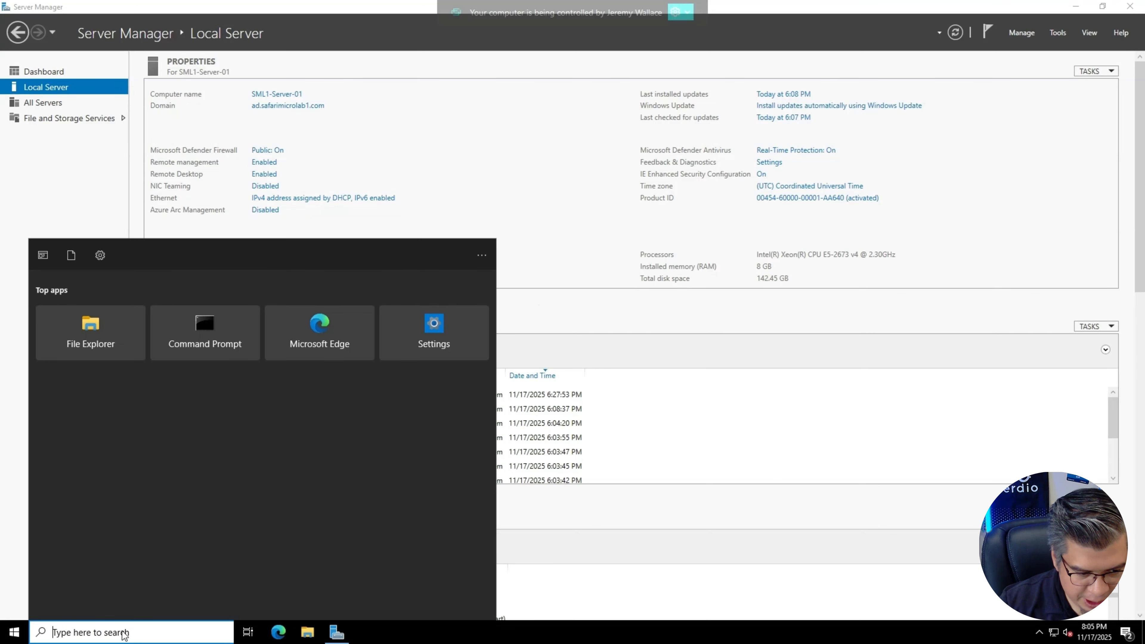
type("cmd")
key("Return")
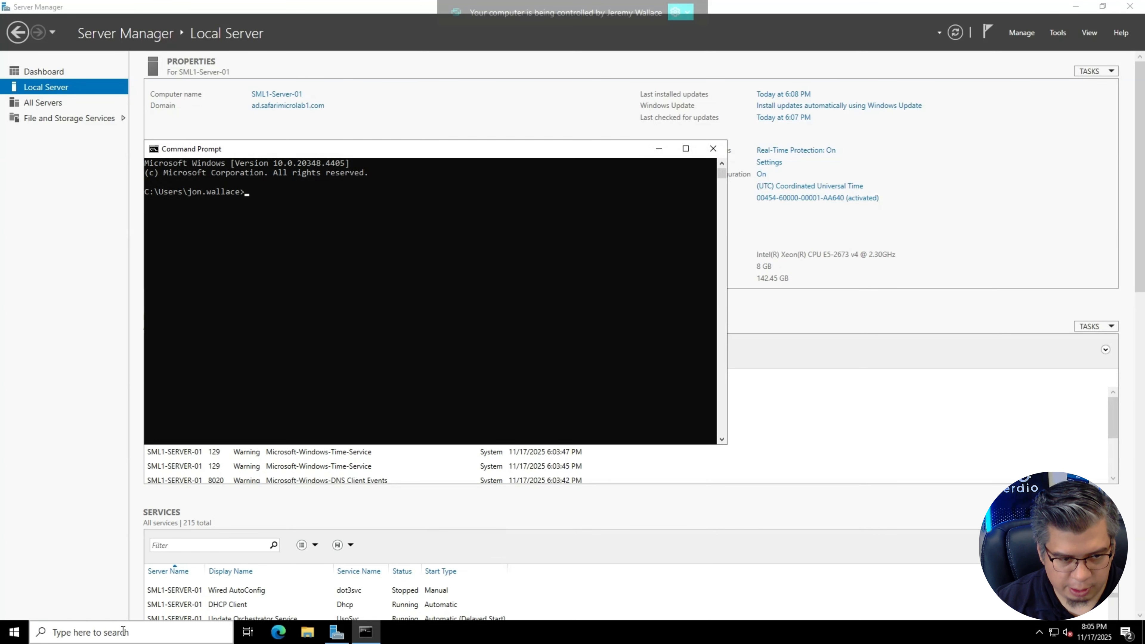
type("dsreg")
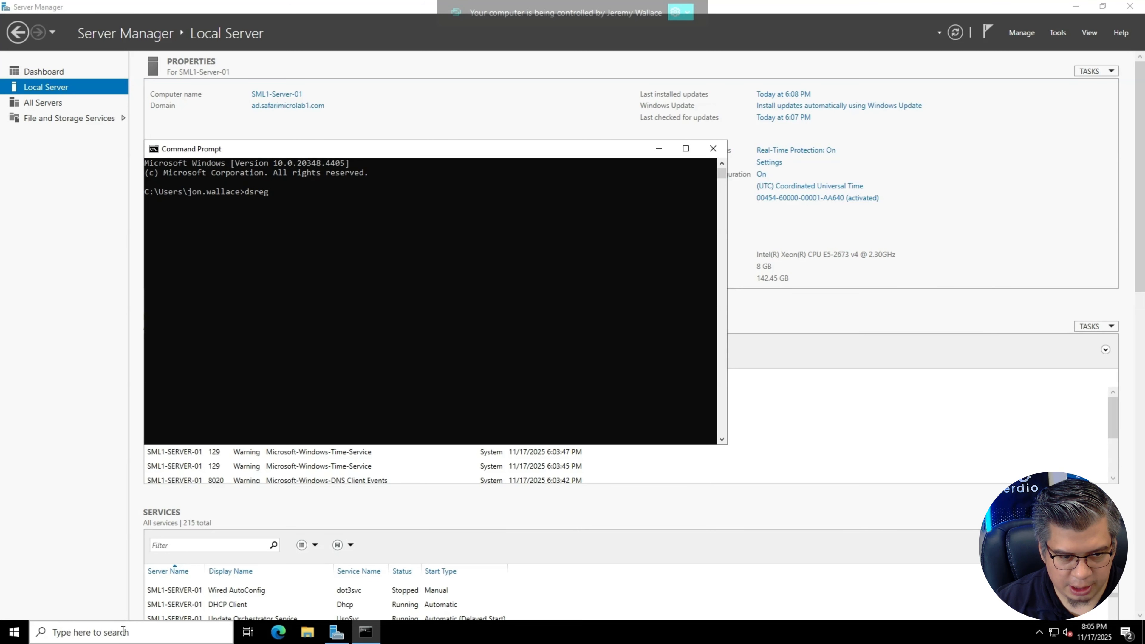
type("cmd /status")
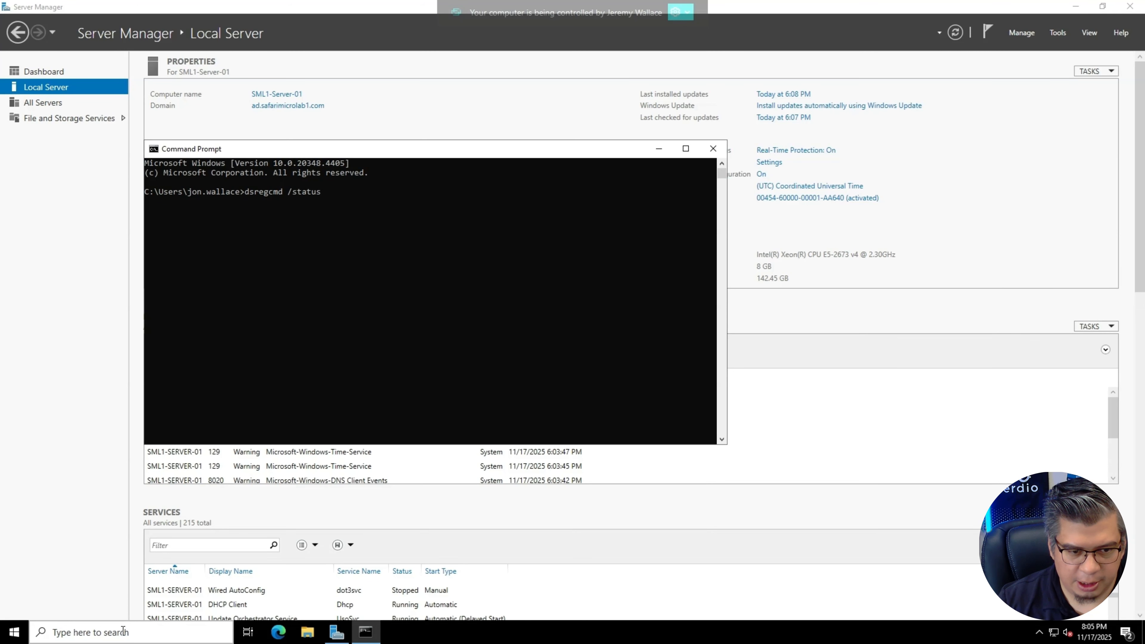
key("Return")
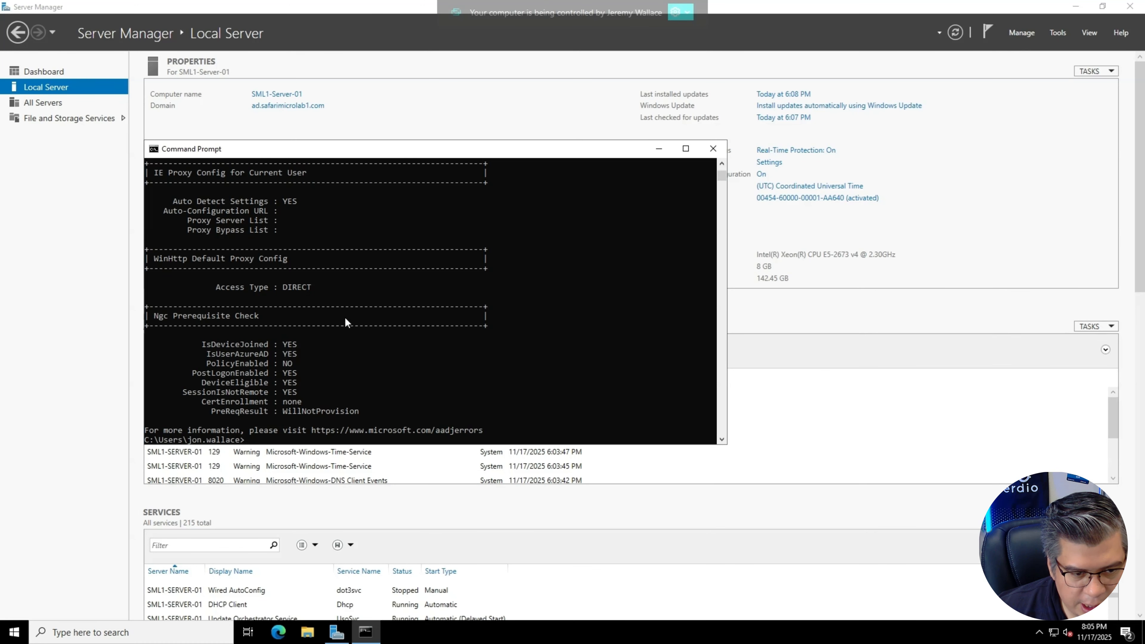
- Examine the SSO State and Device State output, checking the AzureAdJoined and DomainJoined values
scroll(338, 323, "up", 8)
scroll(338, 326, "up", 11)
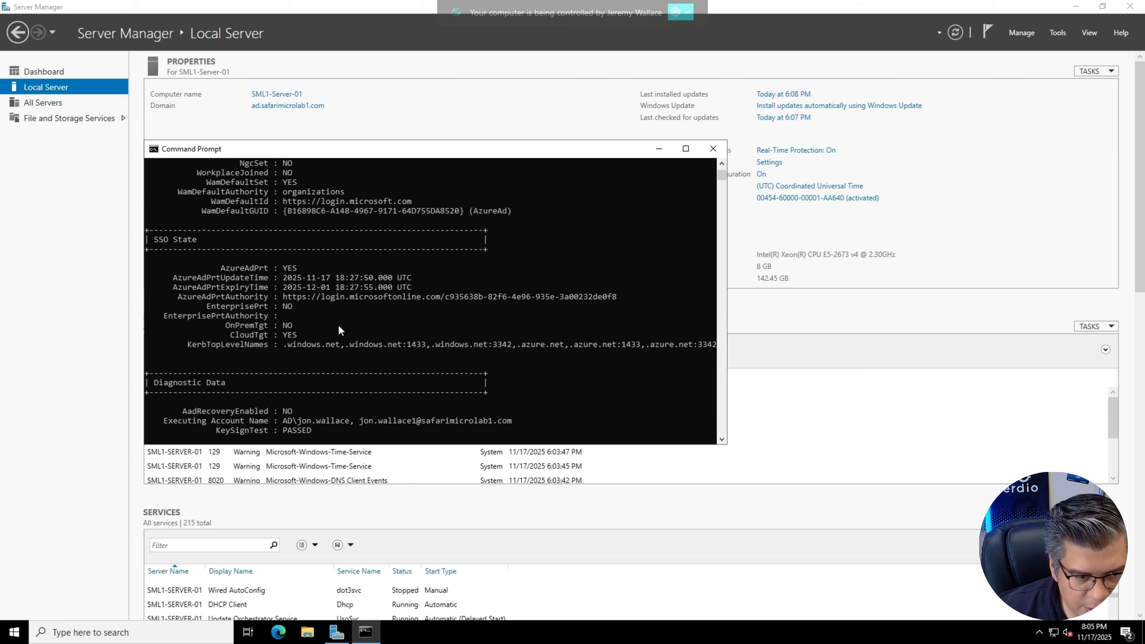
scroll(342, 331, "up", 13)
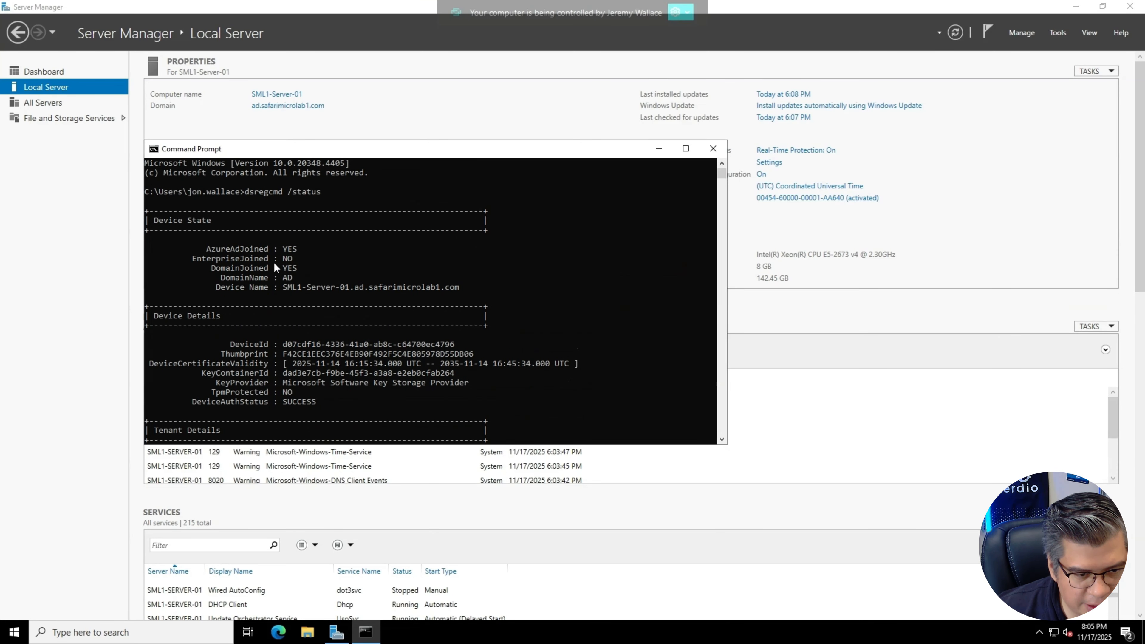
left_click_drag(207, 249, 297, 252)
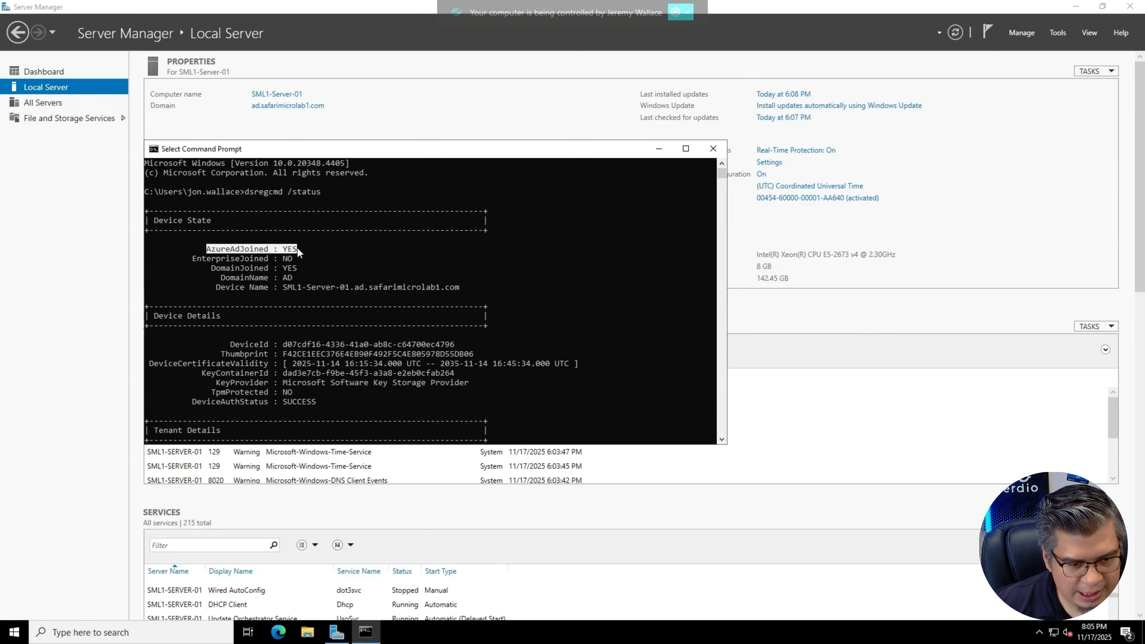
left_click(266, 286)
left_click_drag(210, 268, 316, 268)
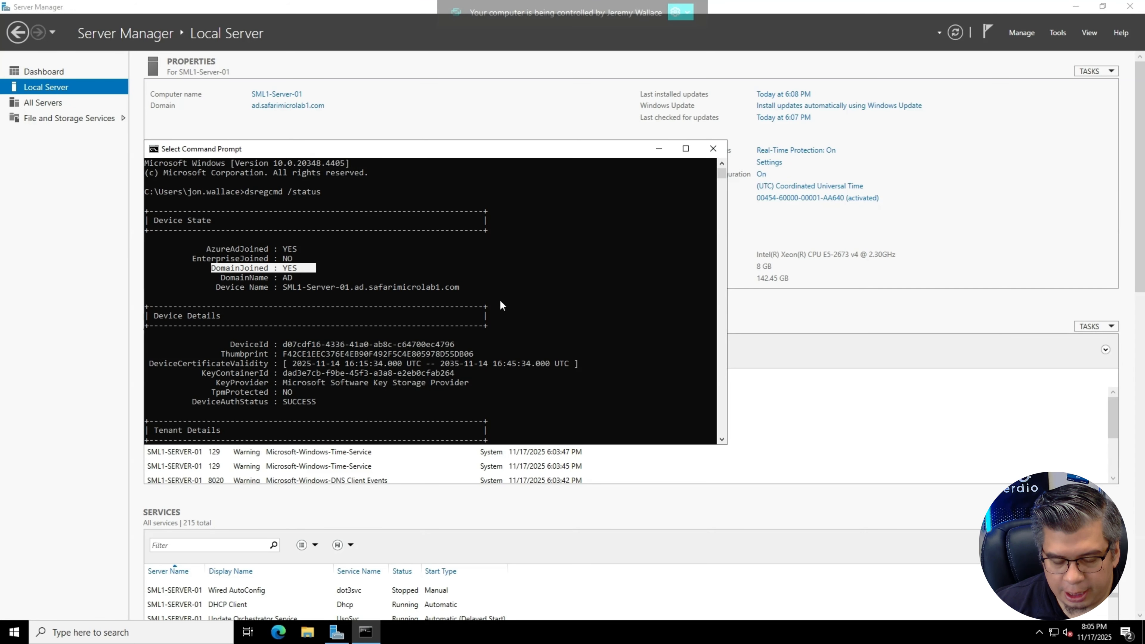
left_click(500, 277)
left_click(658, 150)
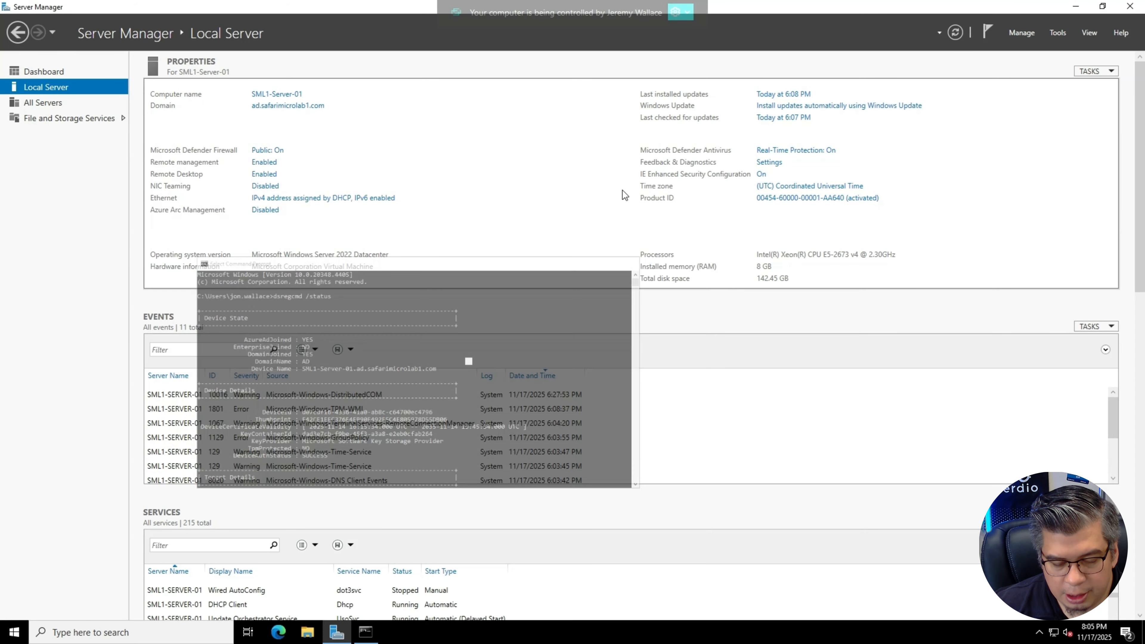
left_click(443, 636)
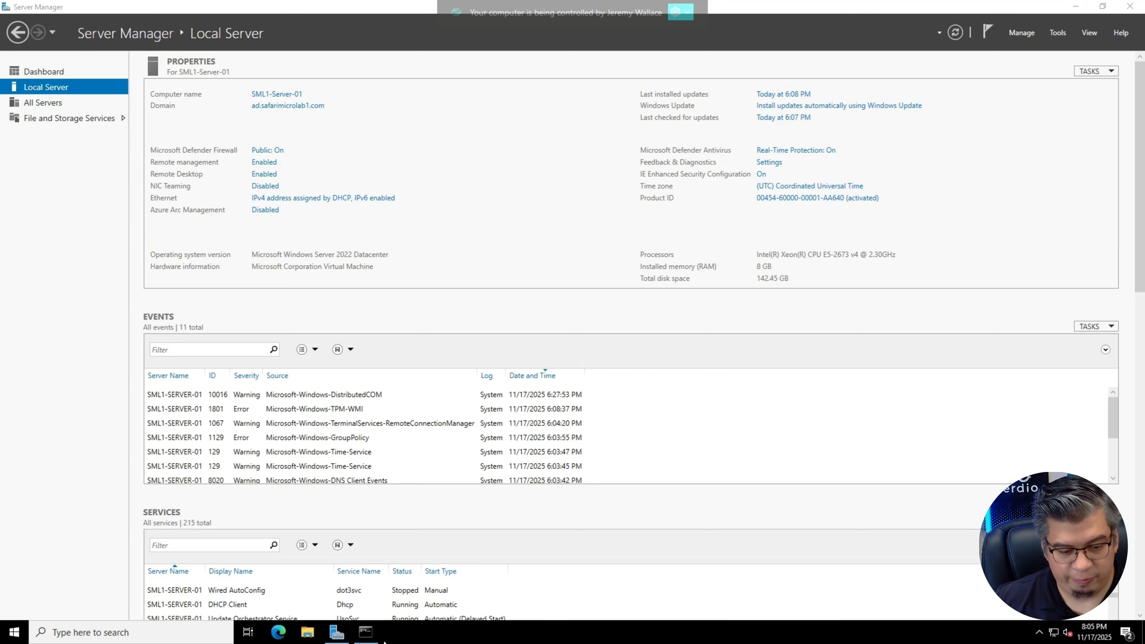
left_click(366, 633)
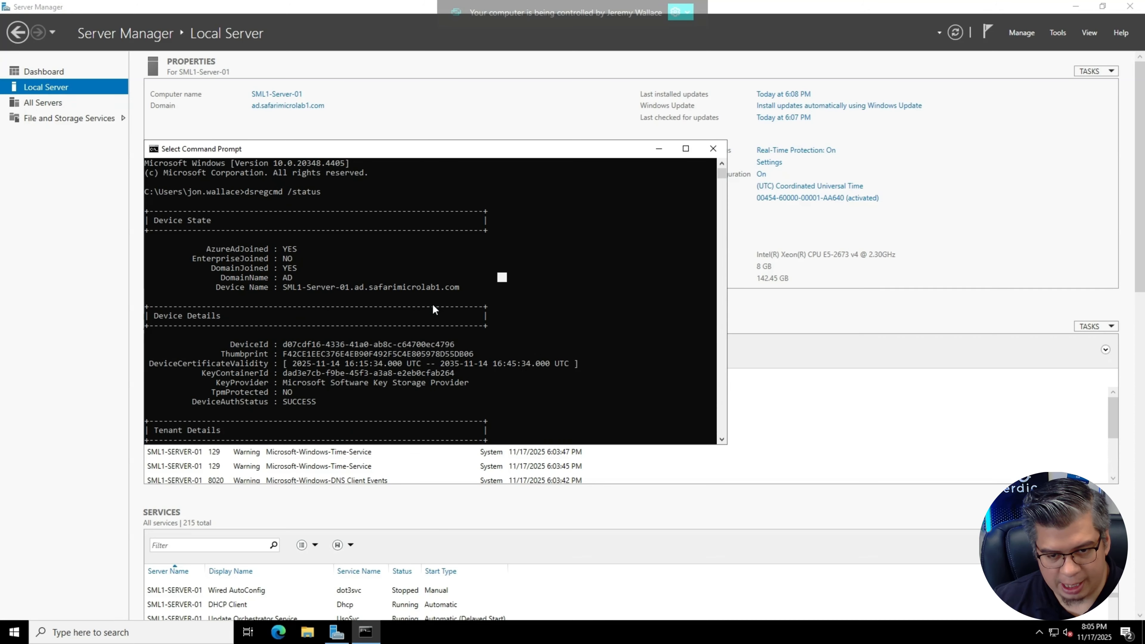
- Review the Device Details and Tenant Details in the dsregcmd output, and open File Explorer on the server
scroll(433, 309, "down", 6)
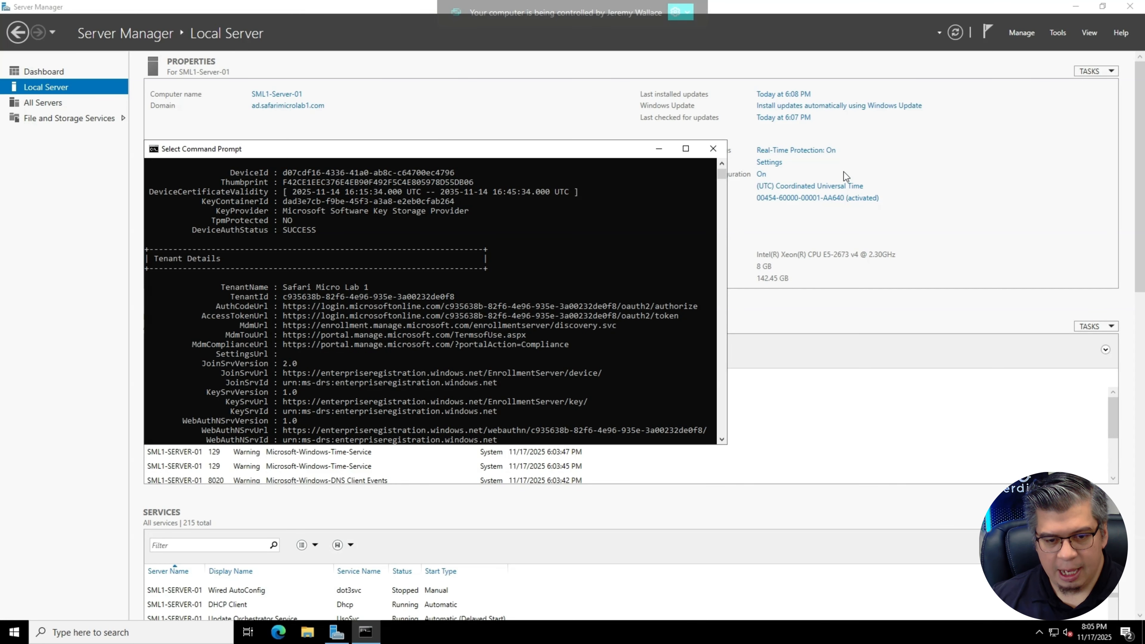
left_click(389, 497)
key("super+e")
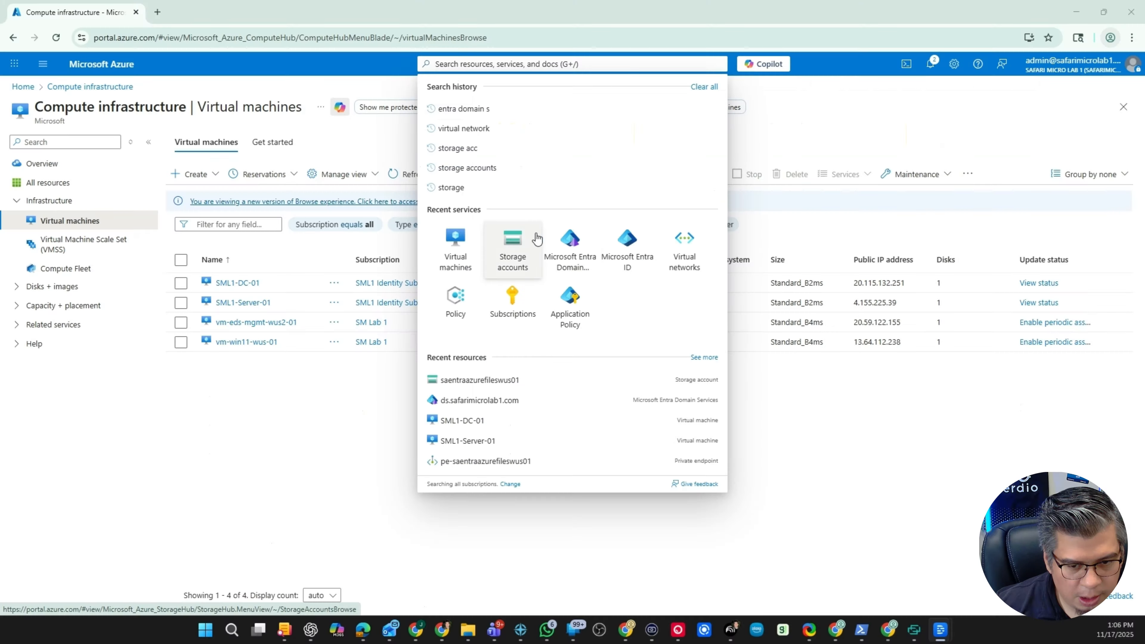
- In the Azure portal, open share1 of the storage account saentraazurefileswus01 and show its Windows connection script for Active Directory or Microsoft Entra authentication
left_click(520, 239)
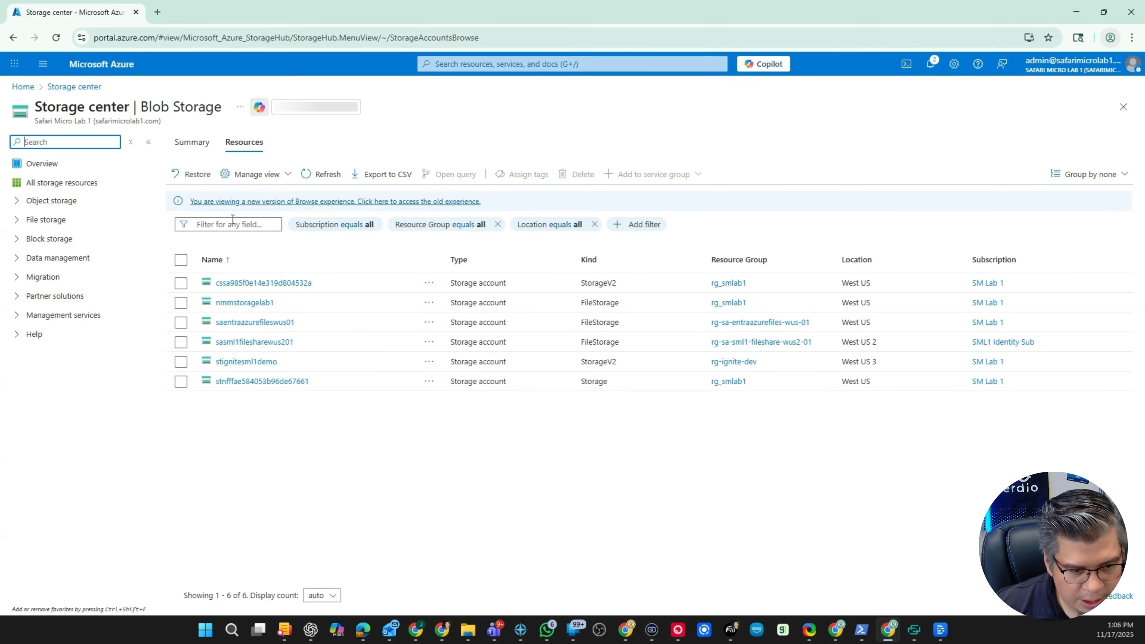
left_click(256, 321)
left_click(417, 361)
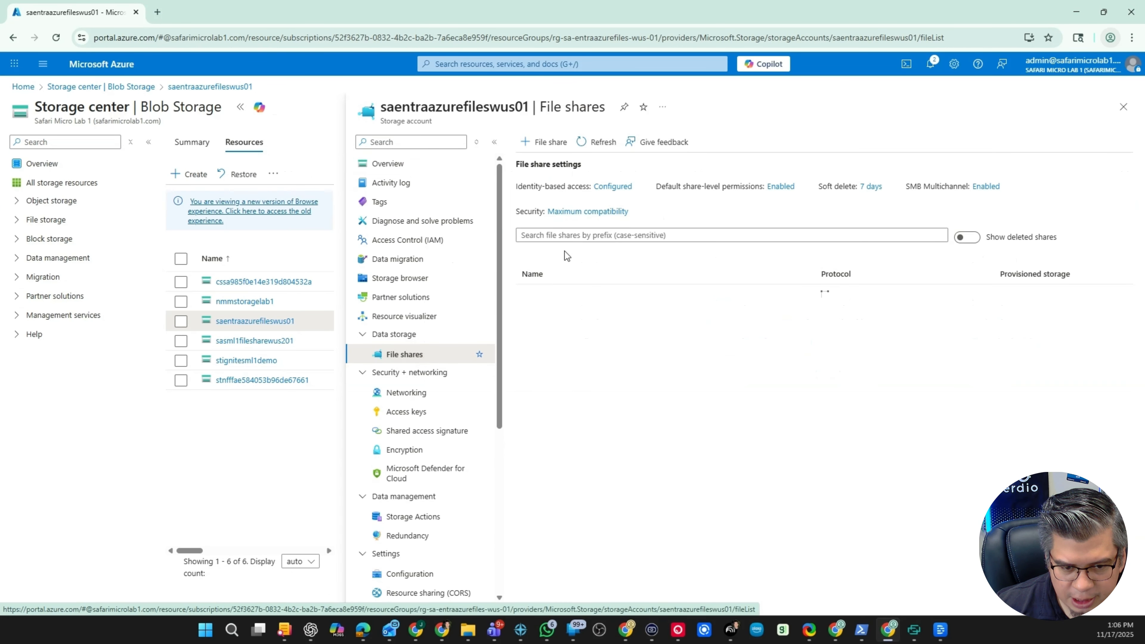
left_click(548, 295)
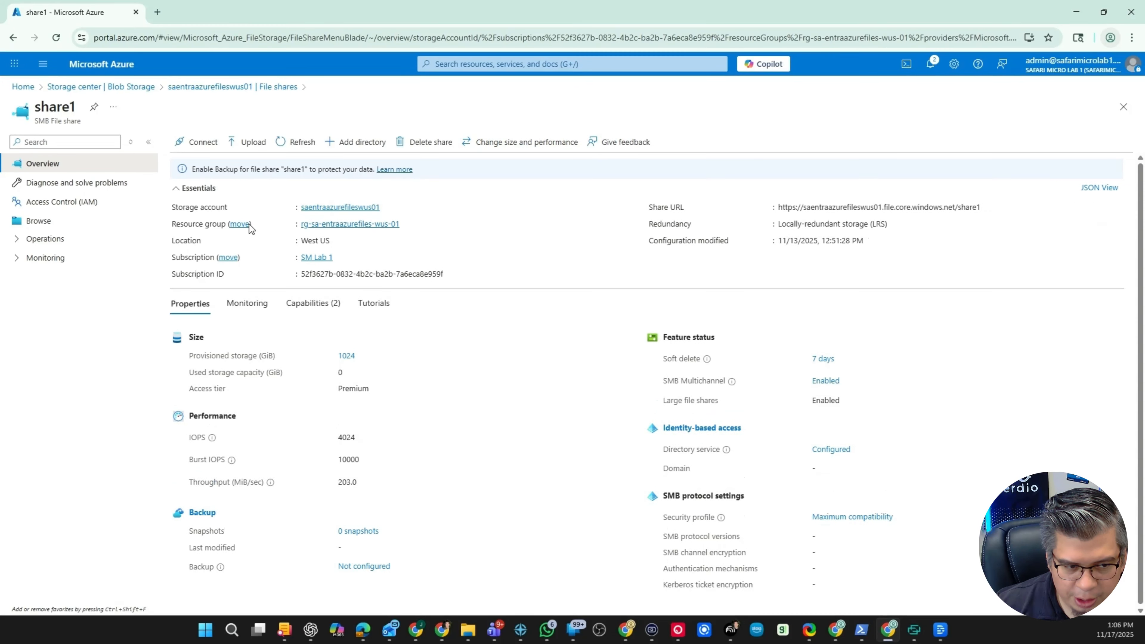
left_click(195, 154)
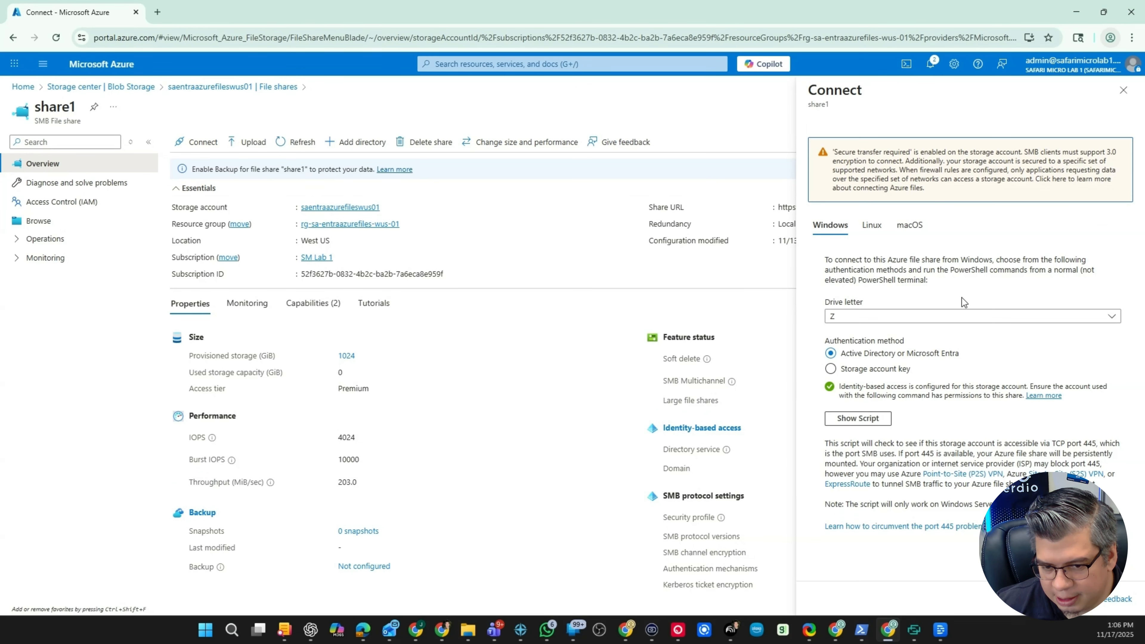
left_click(857, 418)
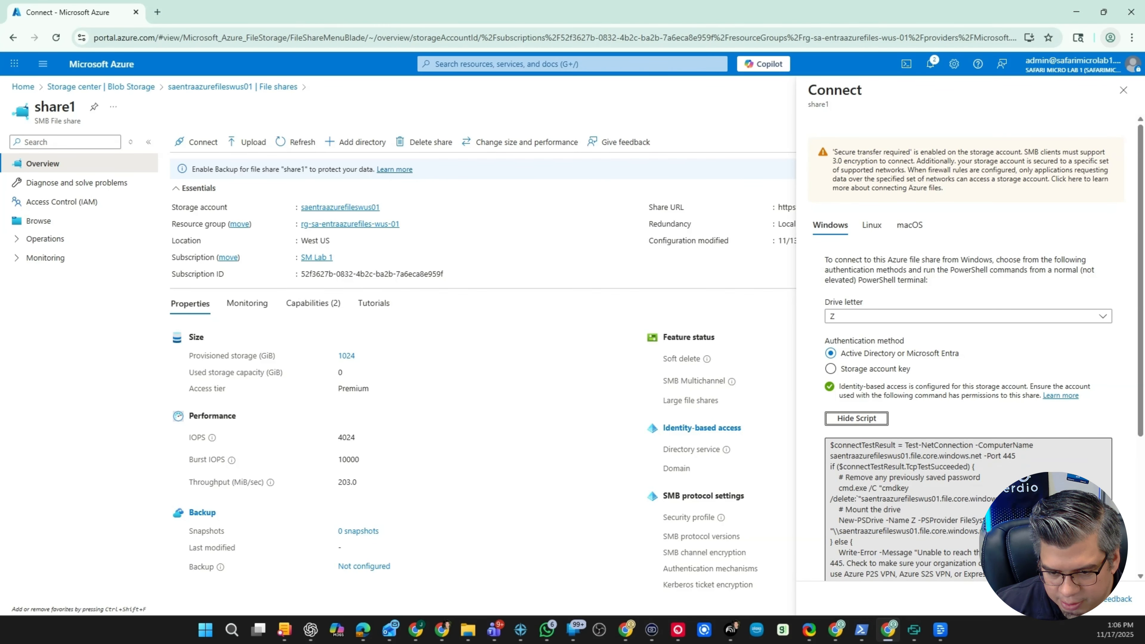
- Copy the UNC path of share1 from the connection script
left_click(833, 531)
left_click_drag(833, 531, 1014, 532)
right_click(873, 531)
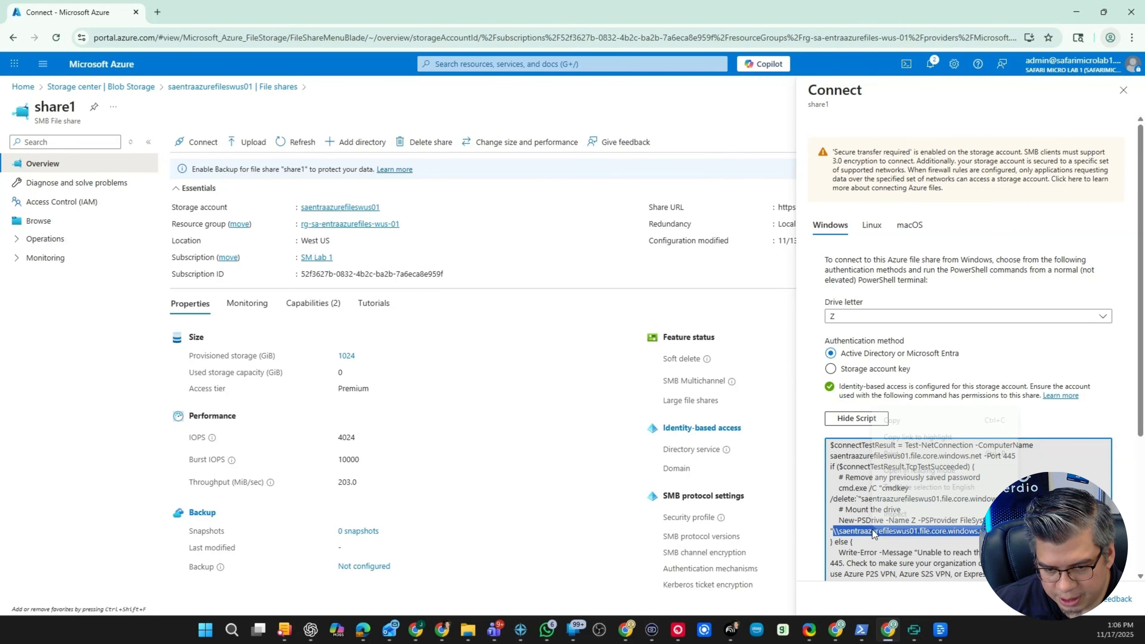
left_click(902, 420)
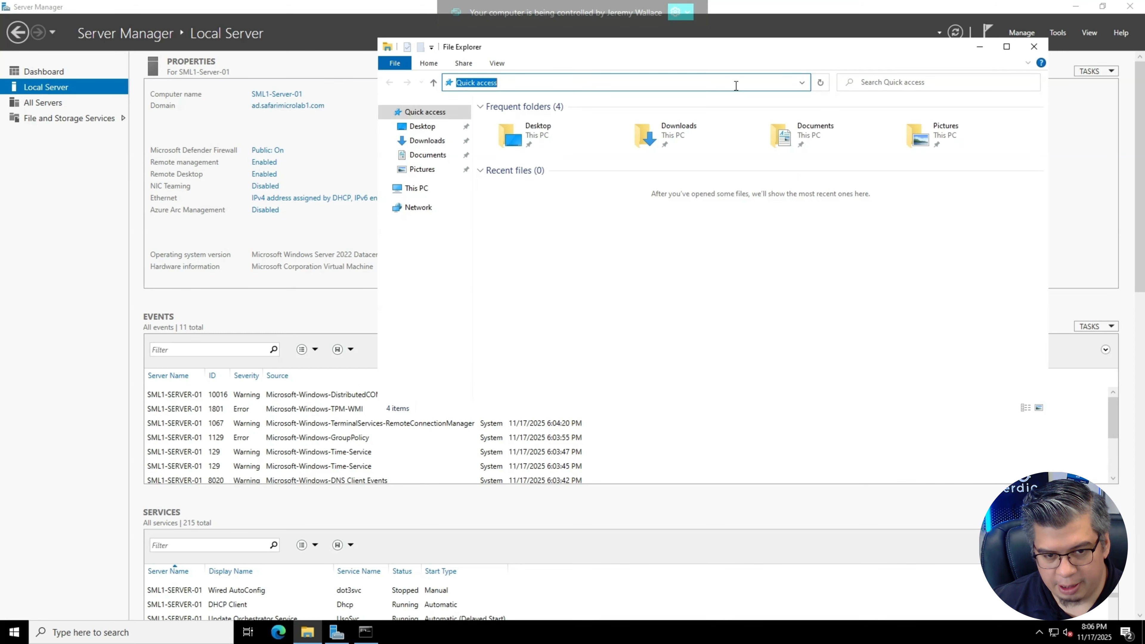
- On SML1-Server-01, open \\saentraazurefileswus01.file.core.windows.net\share1 in File Explorer
key("ctrl+v")
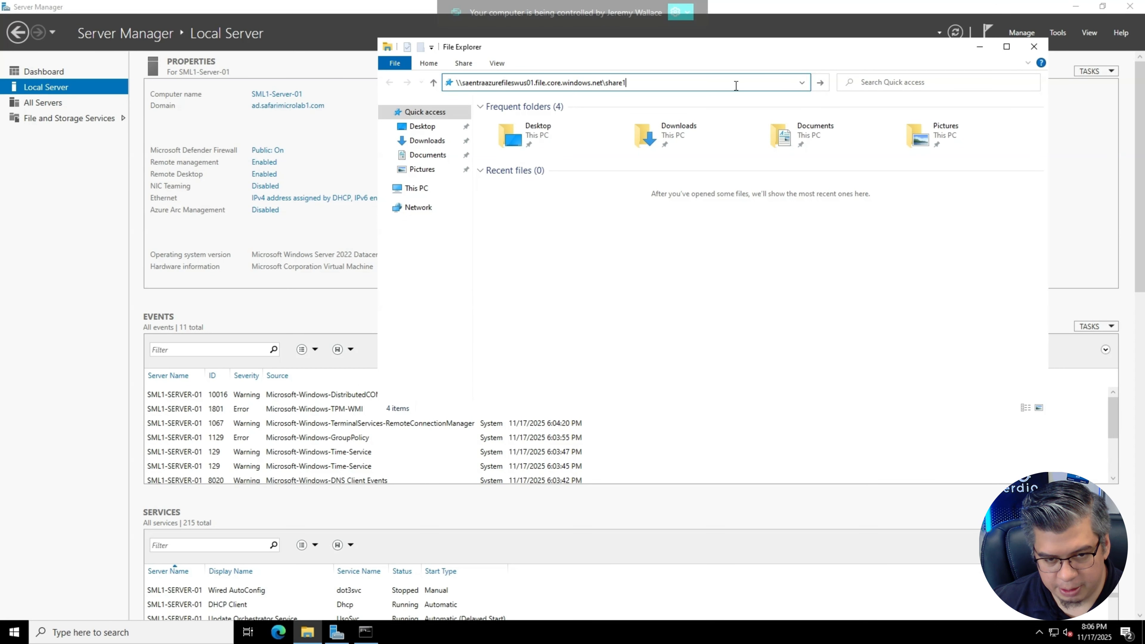
key("ctrl+a")
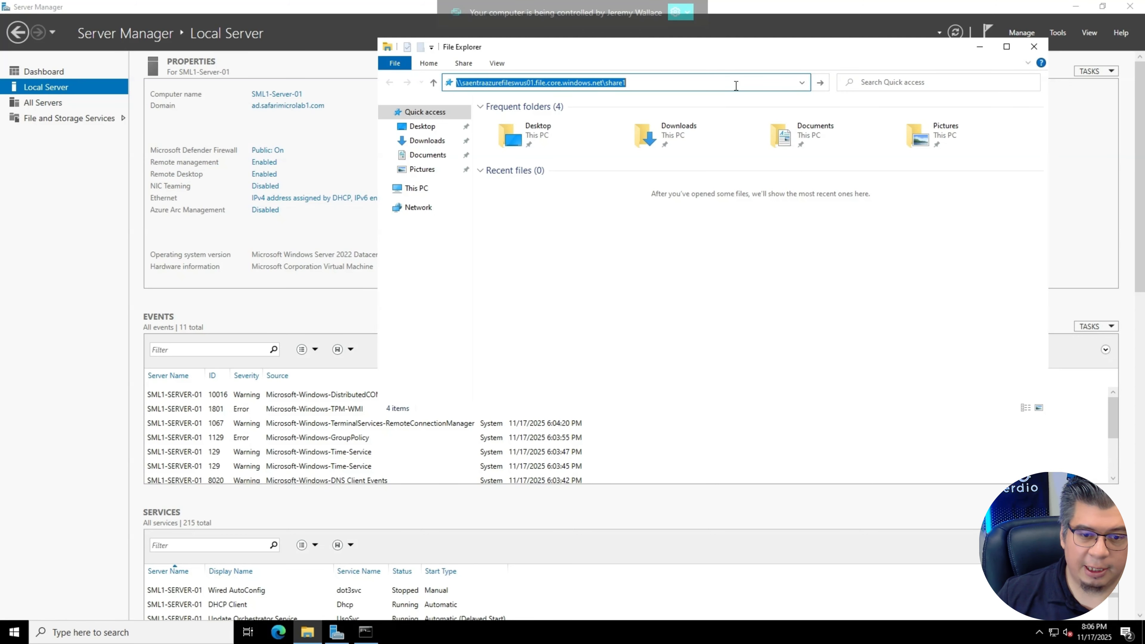
key("Return")
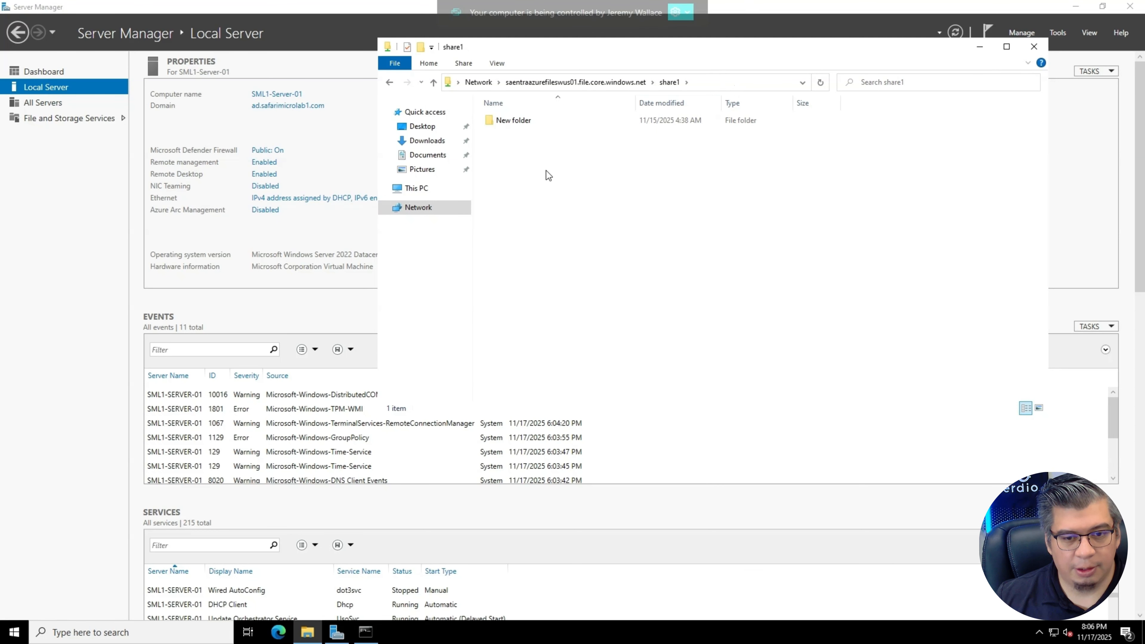
- Create a new folder in share1, keeping the default name
right_click(528, 189)
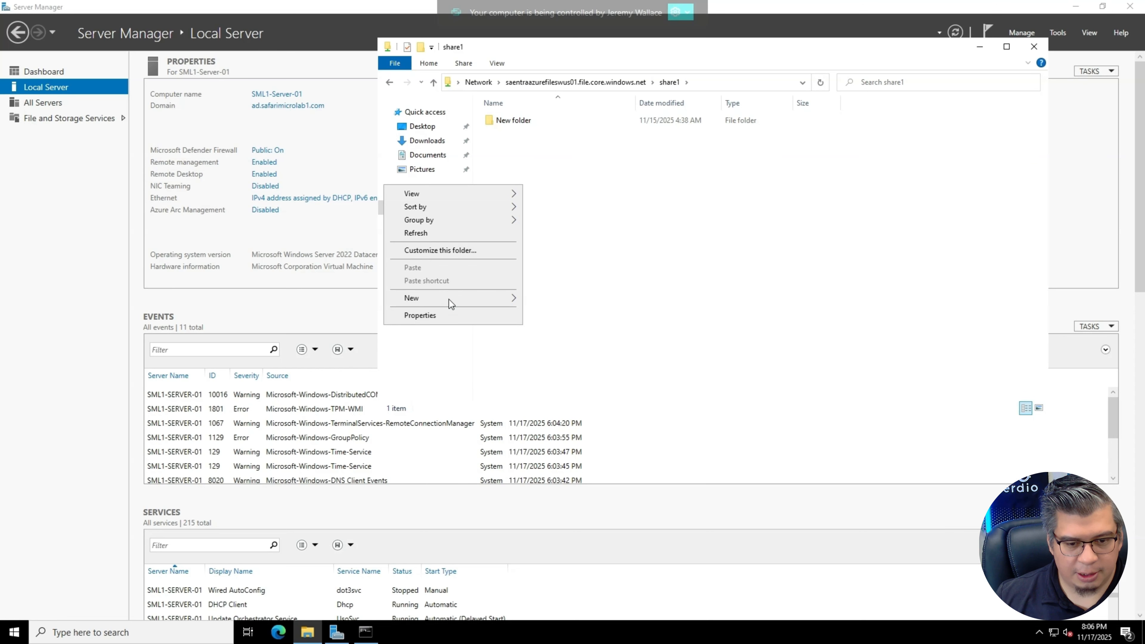
mouse_move(450, 299)
left_click(548, 300)
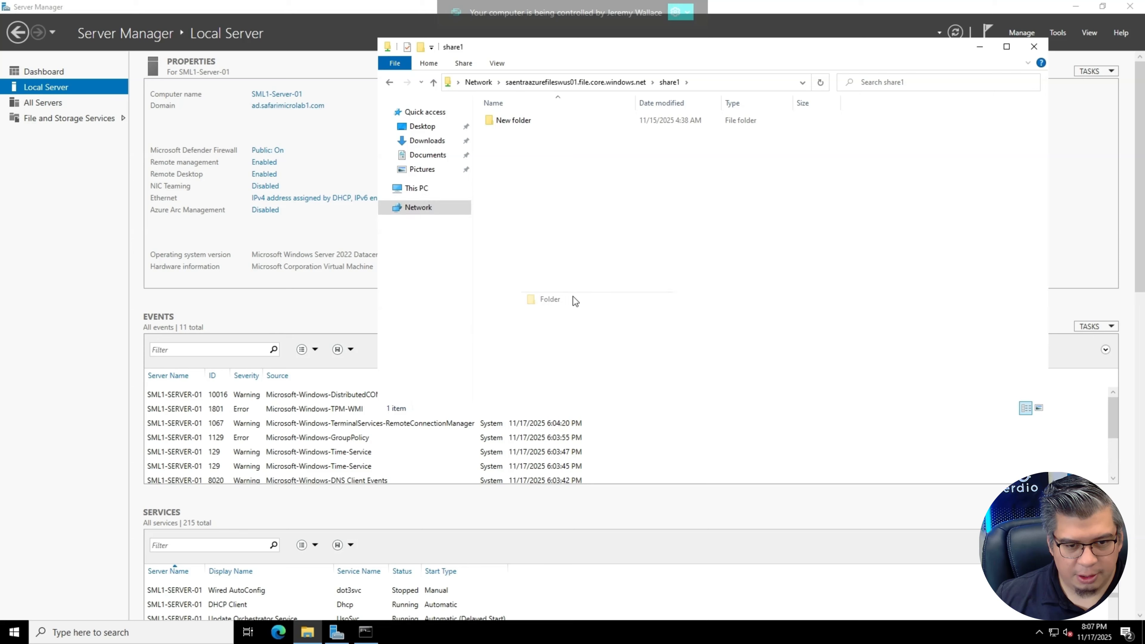
left_click(652, 253)
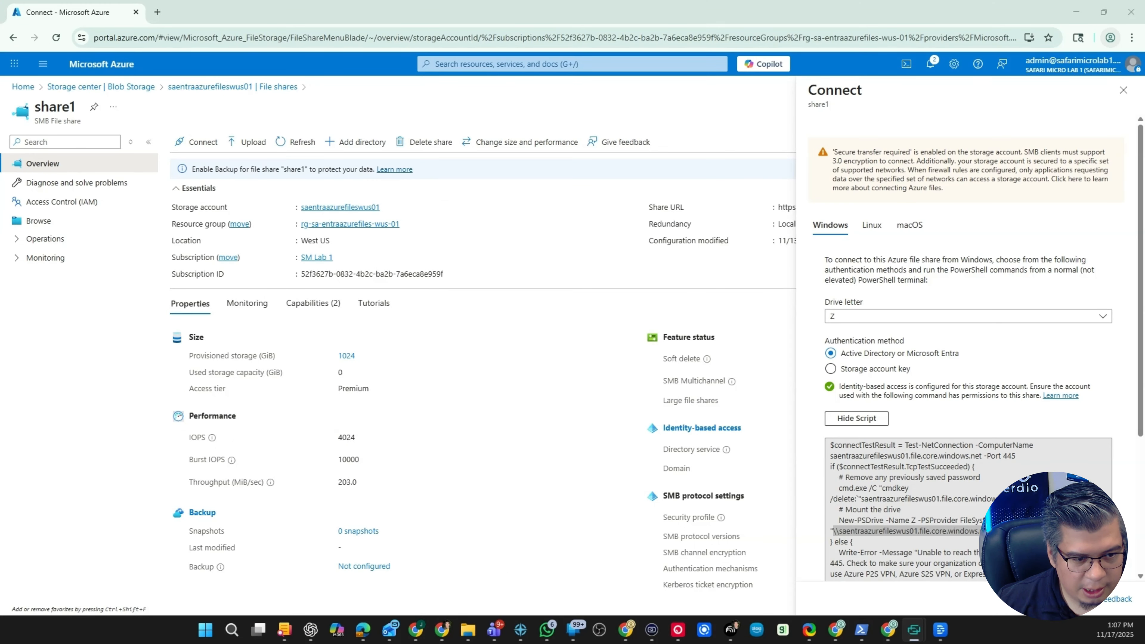
- In the Azure portal, try to browse the contents of share1, and minimize the browser
left_click(40, 204)
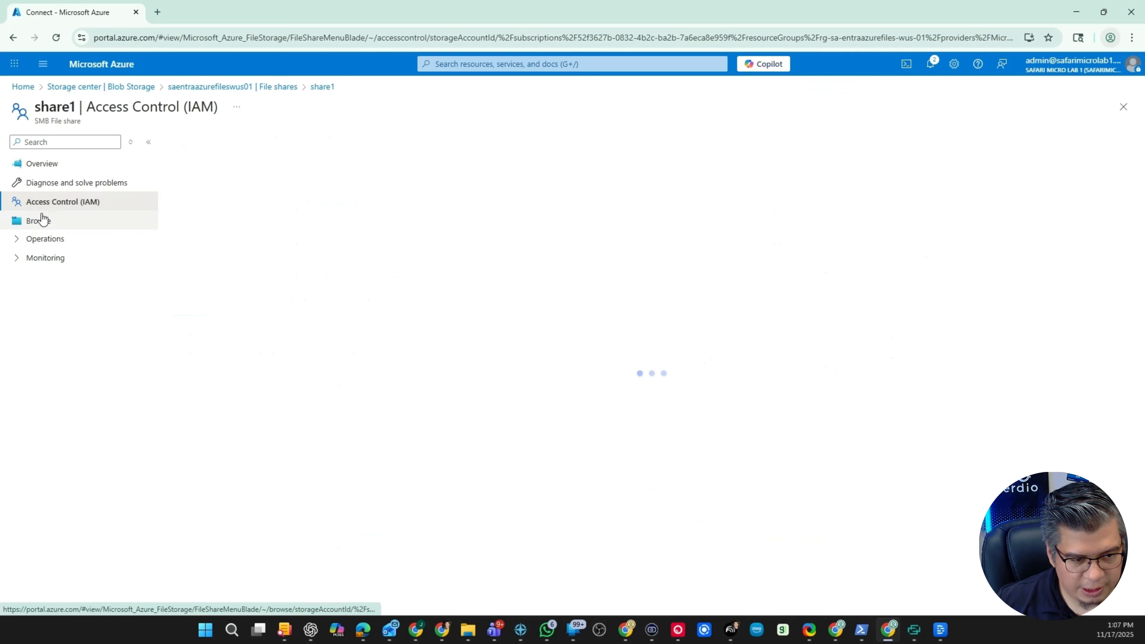
left_click(43, 220)
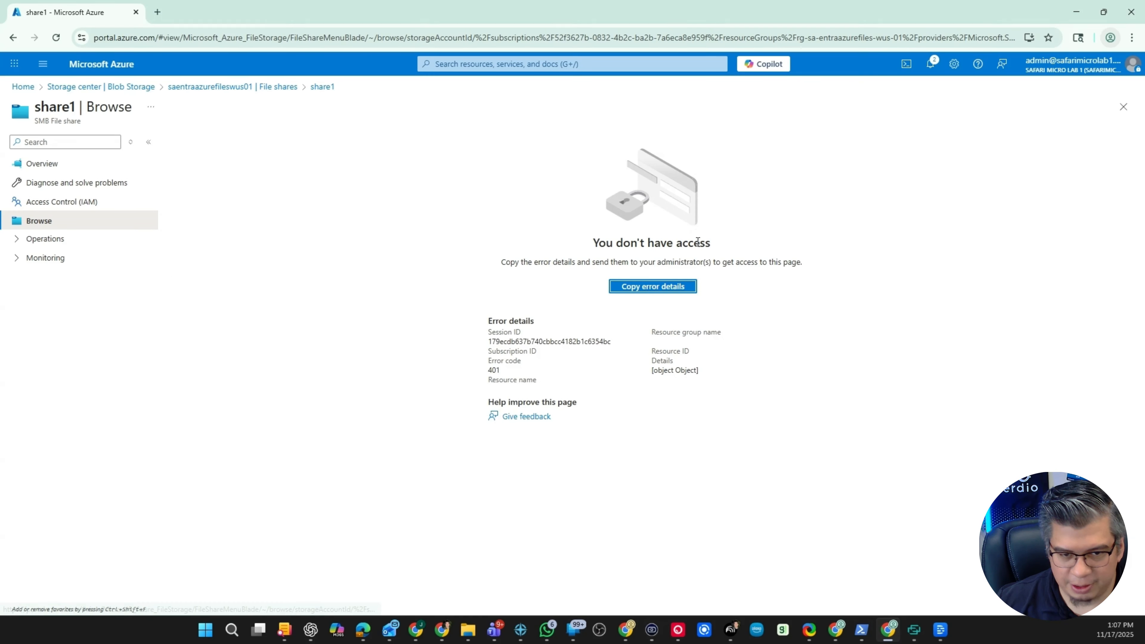
left_click(1083, 8)
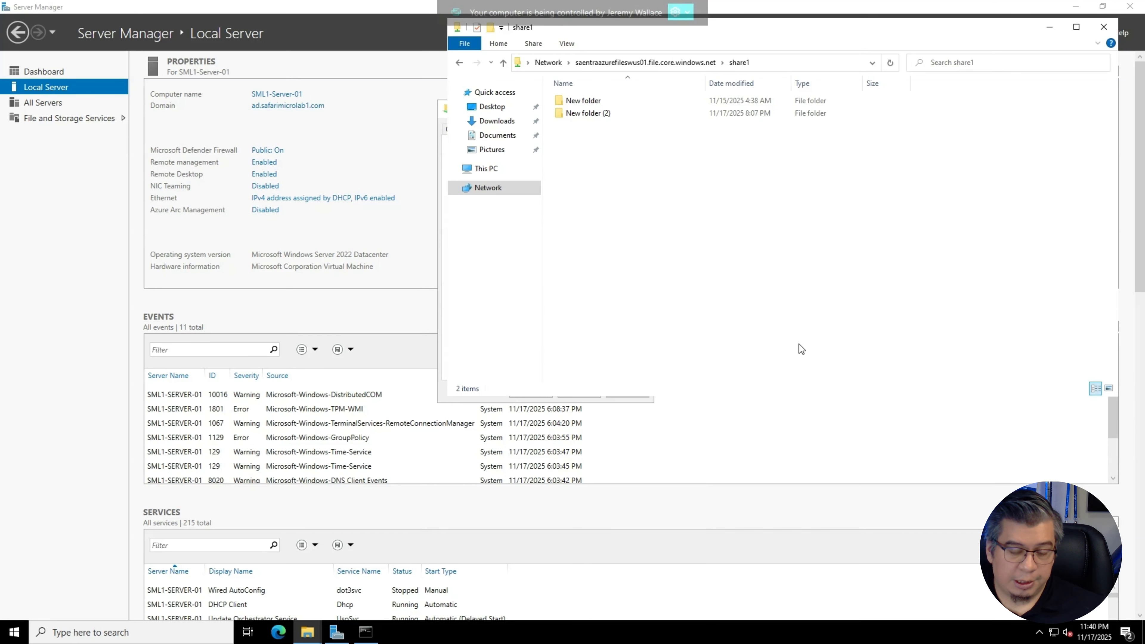
- On the server, examine the NTFS permissions of share1, including those of Authenticated Users
right_click(799, 344)
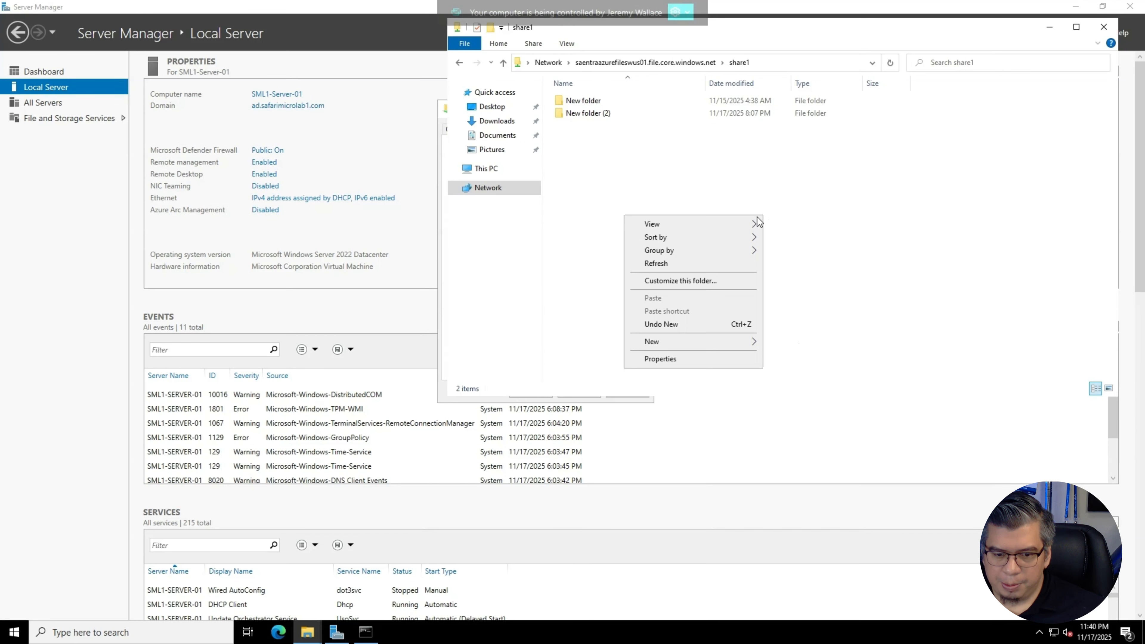
left_click(700, 370)
right_click(666, 291)
left_click(618, 434)
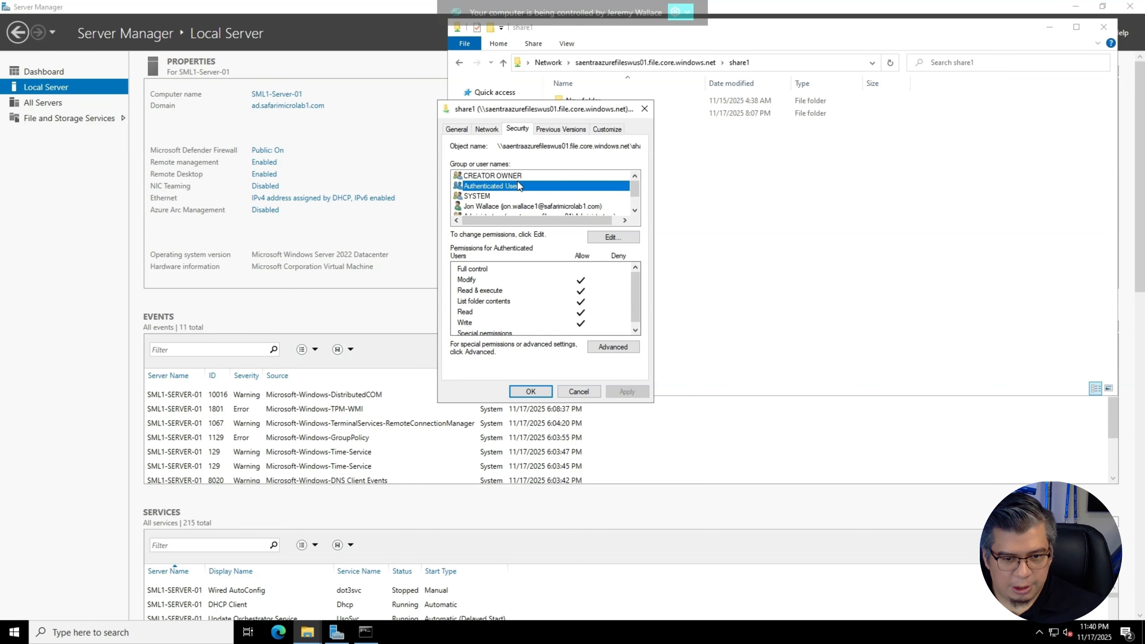
left_click(601, 241)
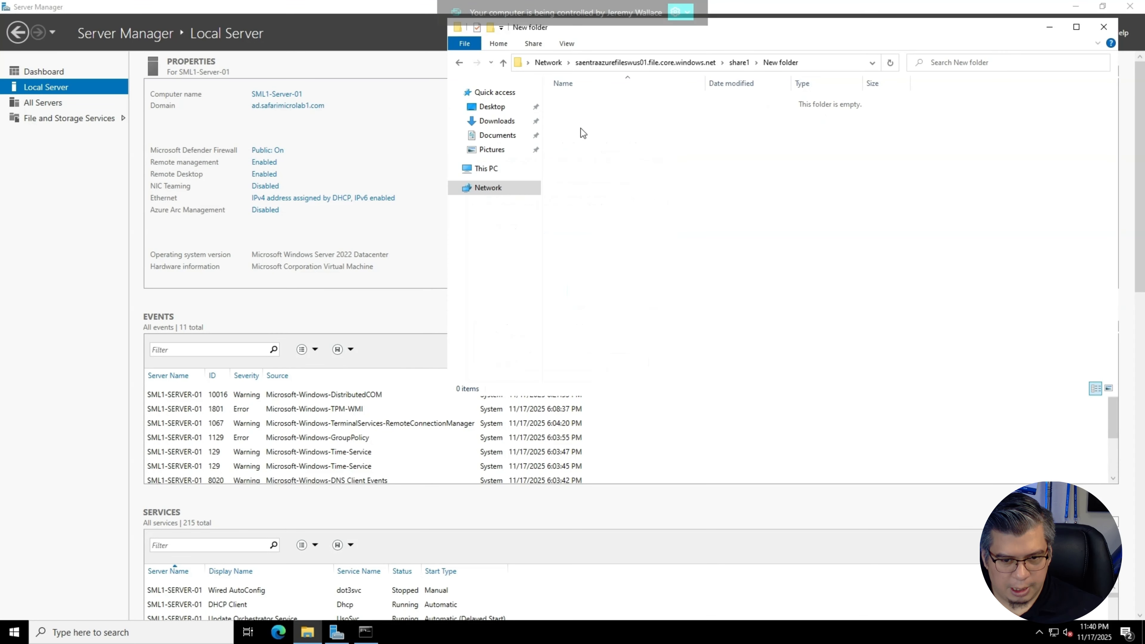
- Check the security permissions of New folder, close its properties unchanged, and return to share1 in a maximized window
right_click(581, 129)
left_click(550, 266)
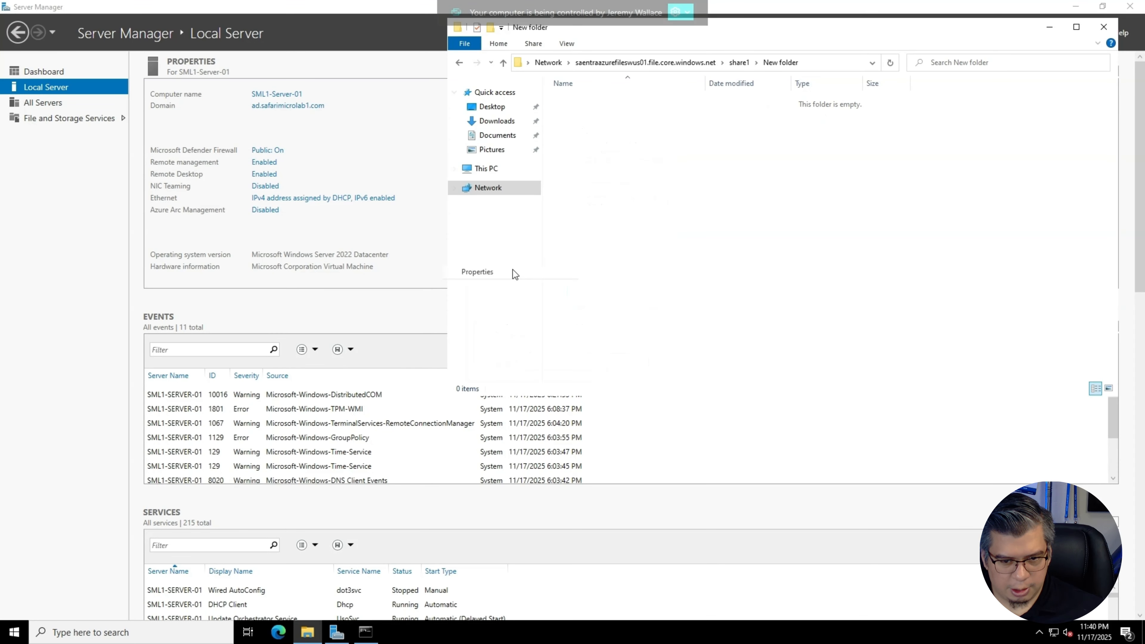
left_click(547, 105)
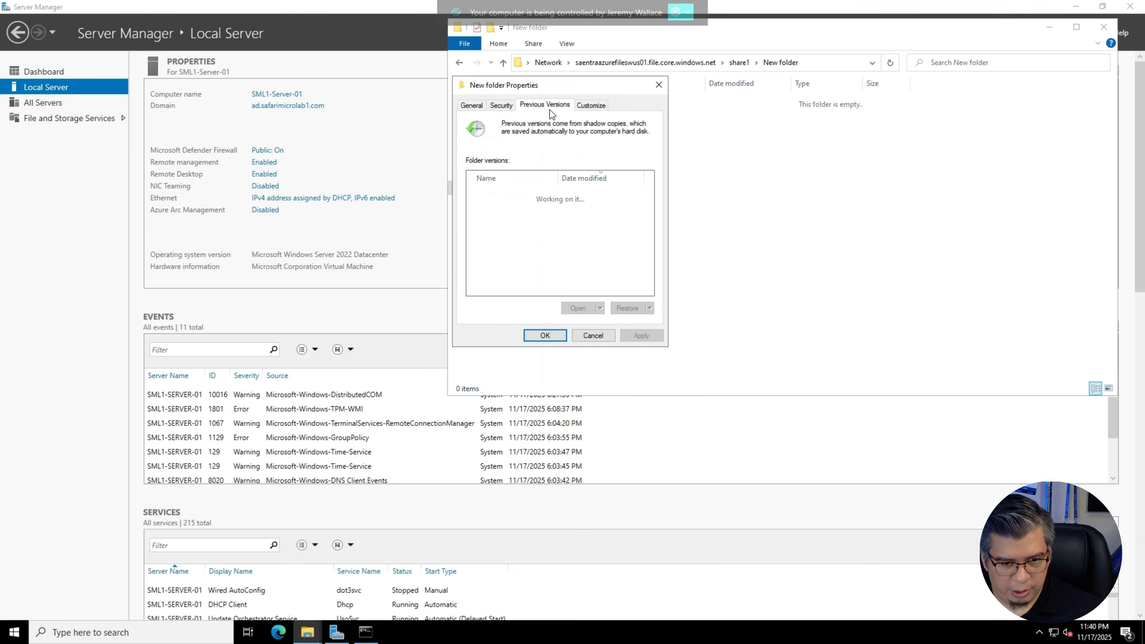
left_click(507, 107)
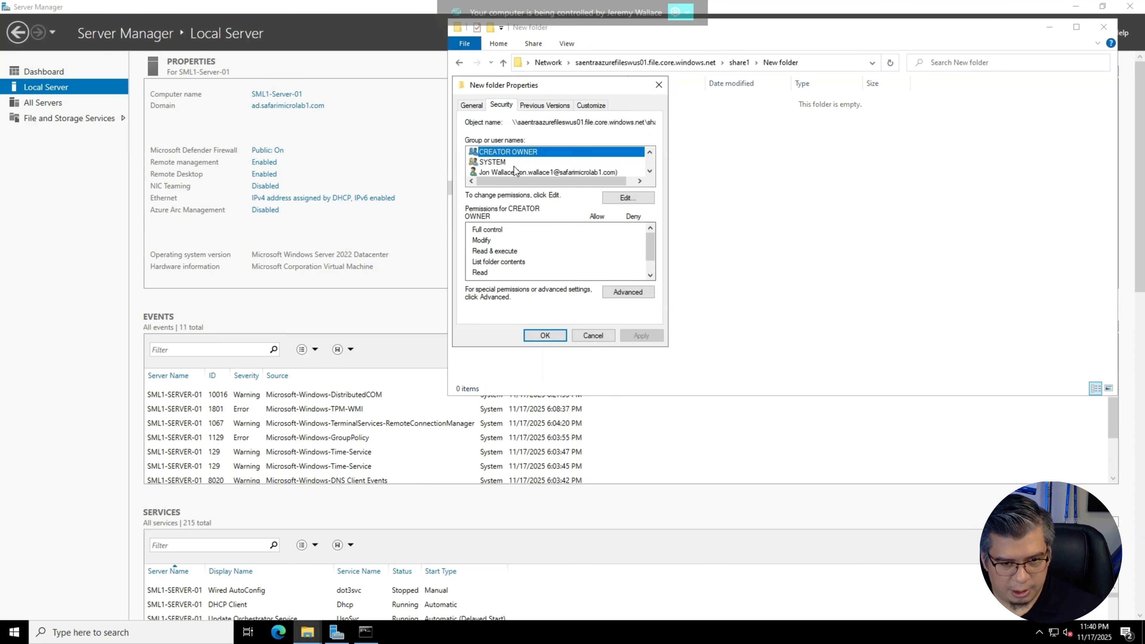
left_click(594, 335)
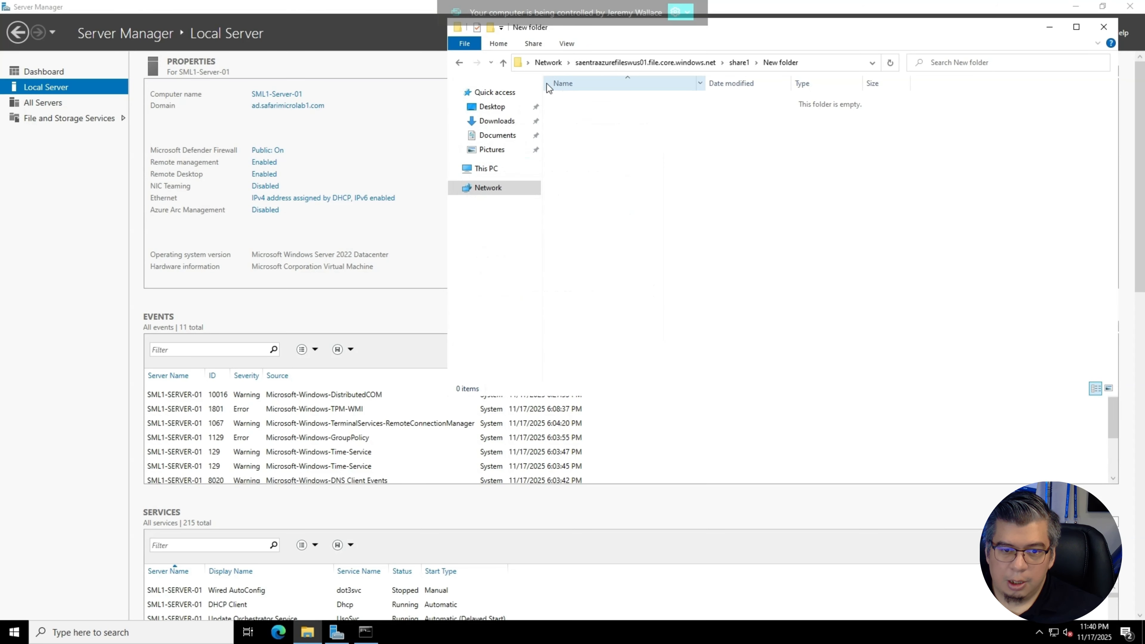
left_click(740, 62)
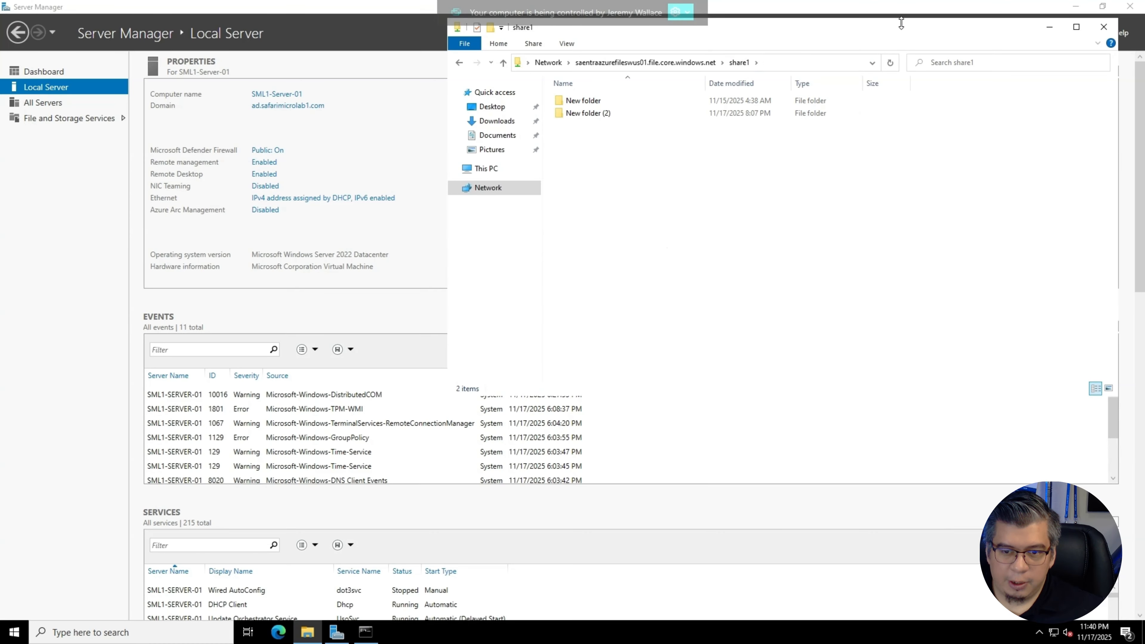
double_click(910, 34)
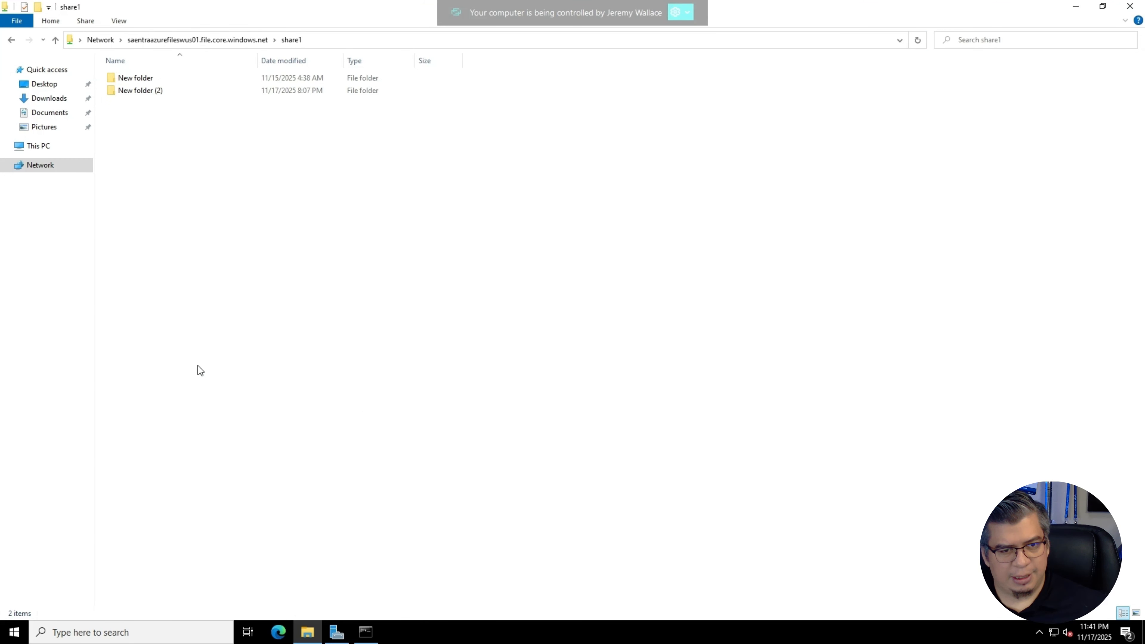
left_click(123, 78)
right_click(122, 76)
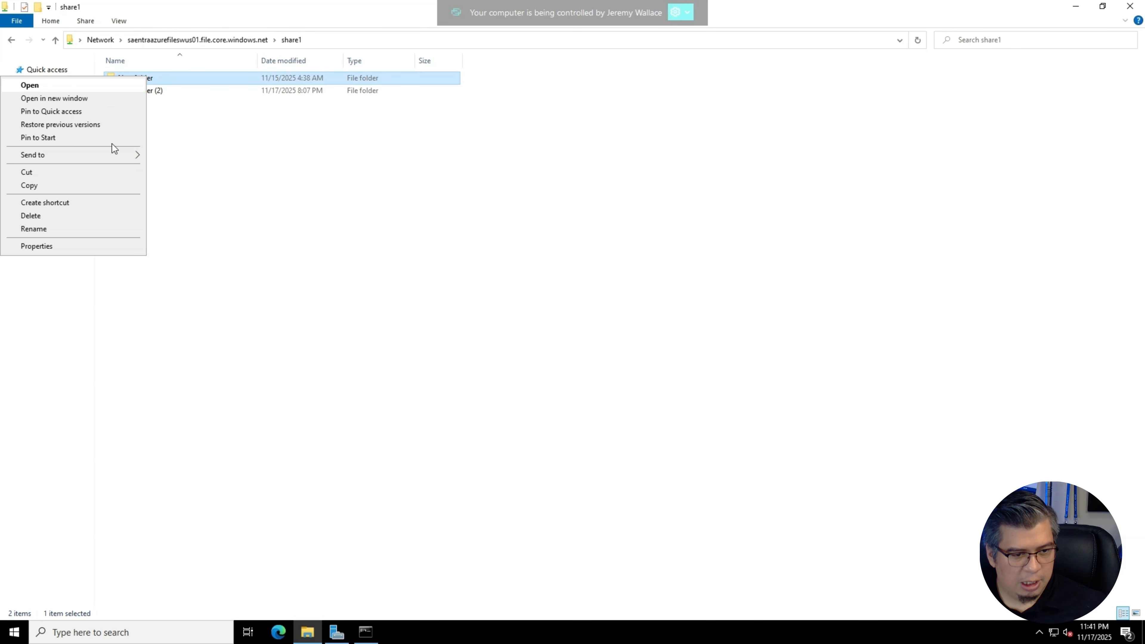
left_click(166, 263)
left_click(120, 125)
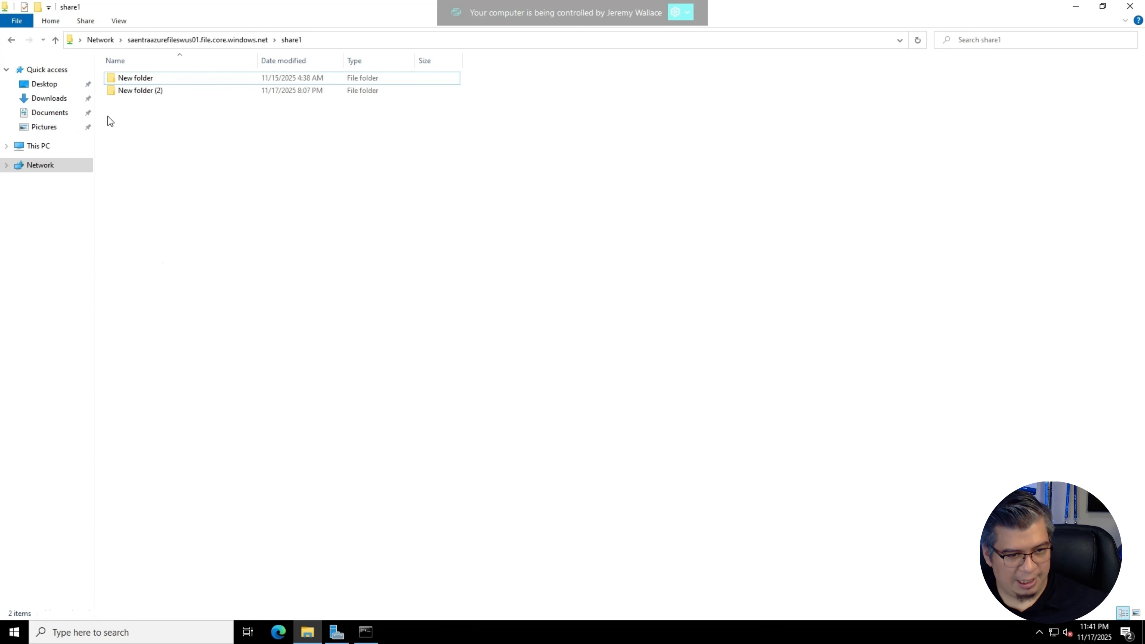
- Edit the security permissions of New folder and enter HR as the name of the object to add
right_click(149, 81)
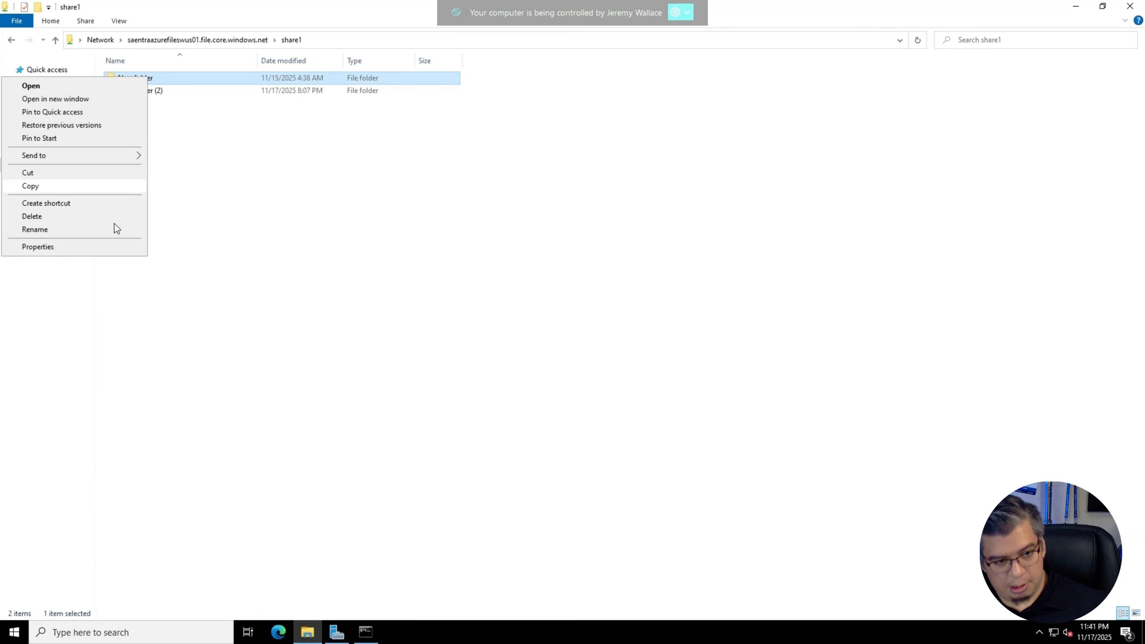
left_click(94, 245)
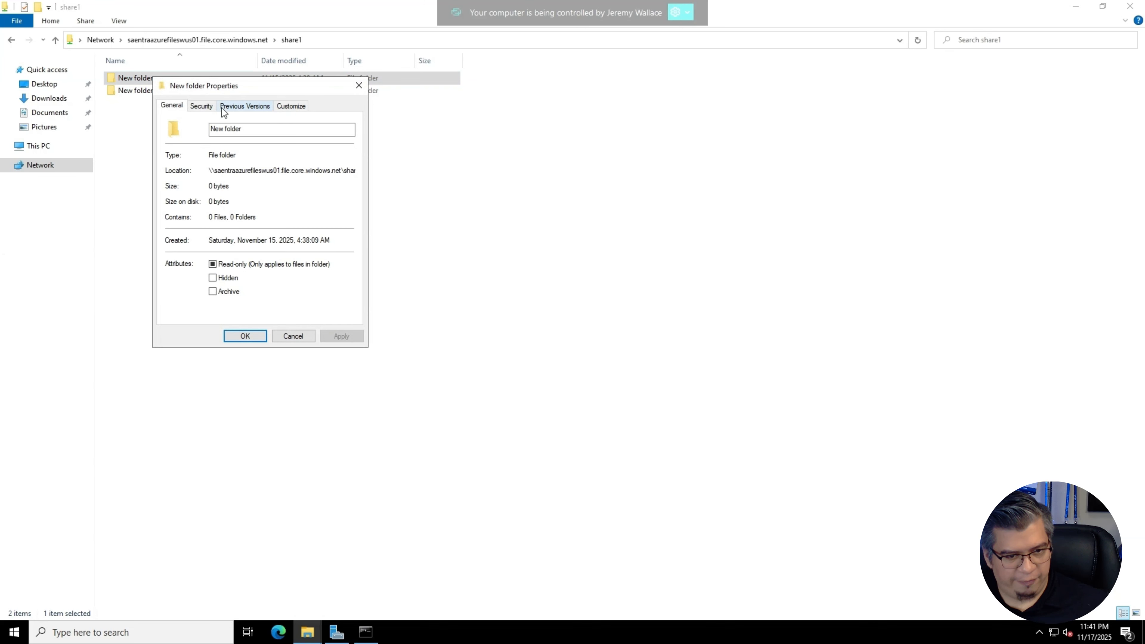
left_click(223, 106)
left_click(201, 105)
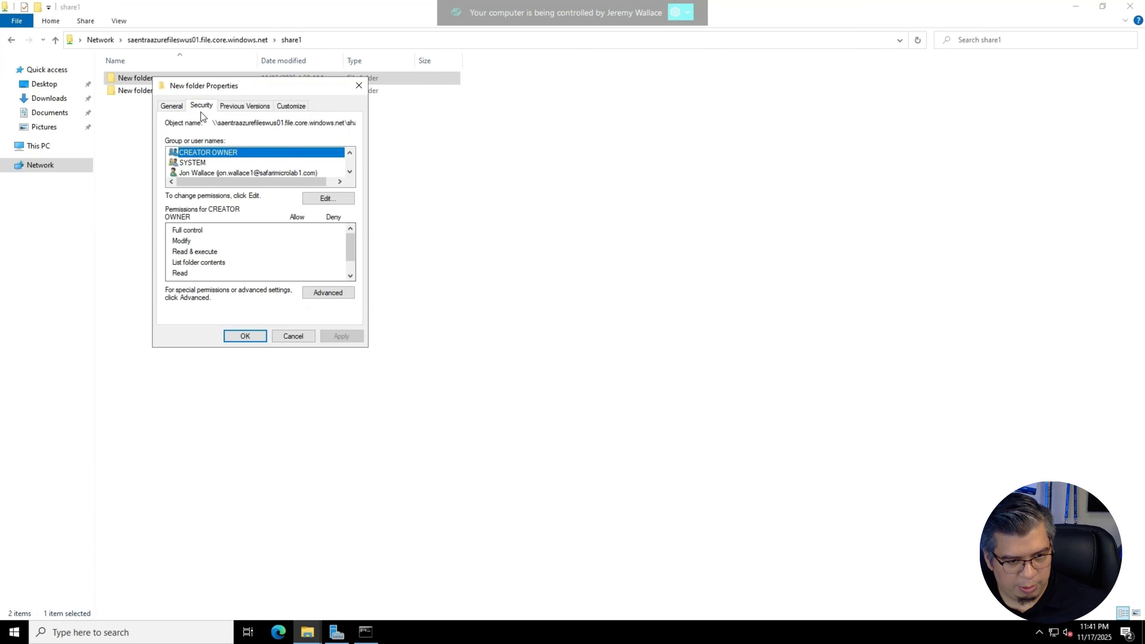
left_click(332, 198)
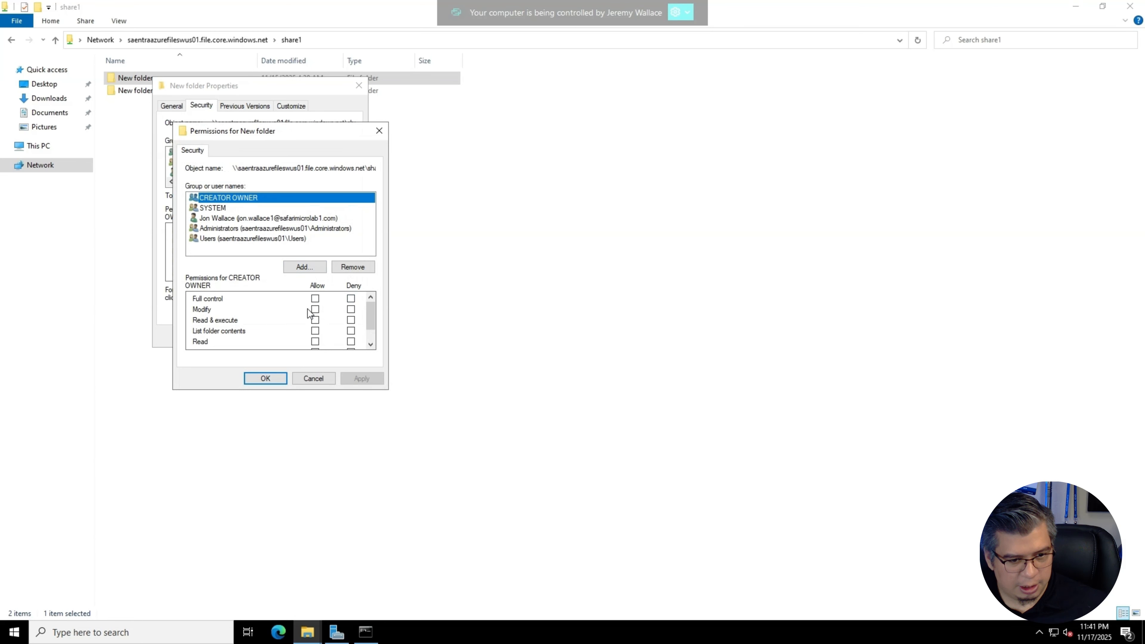
left_click(305, 267)
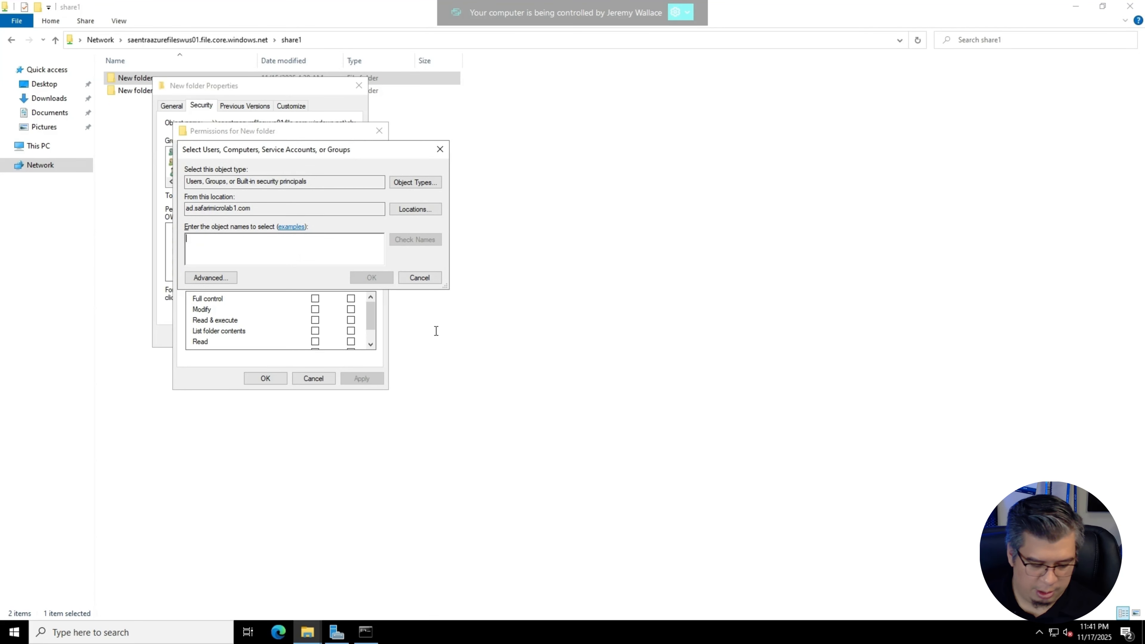
type("HR")
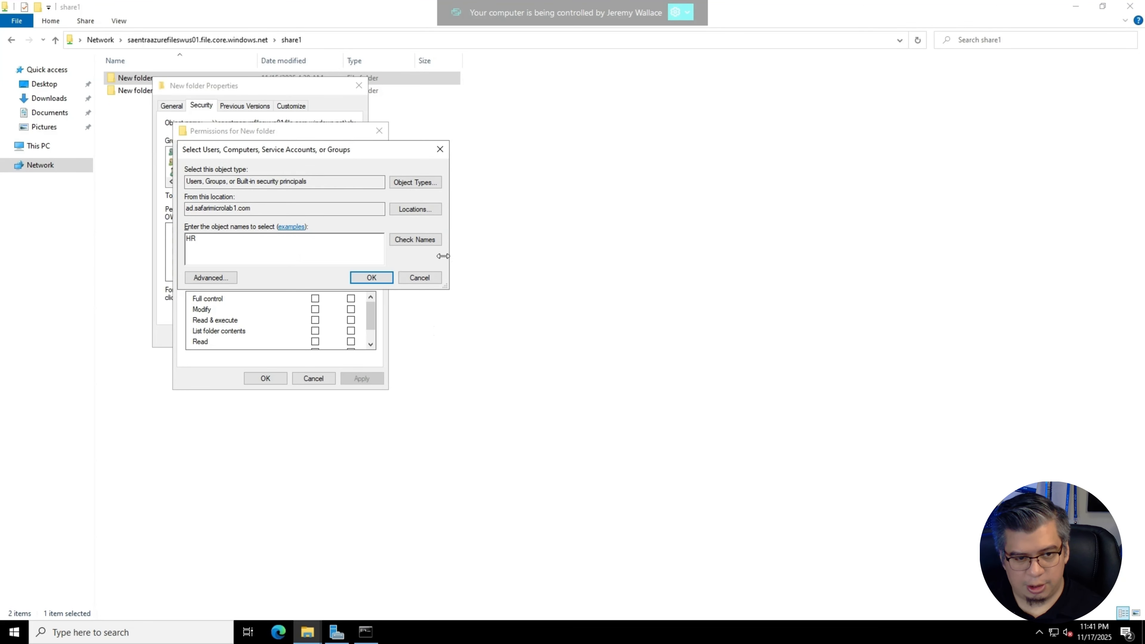